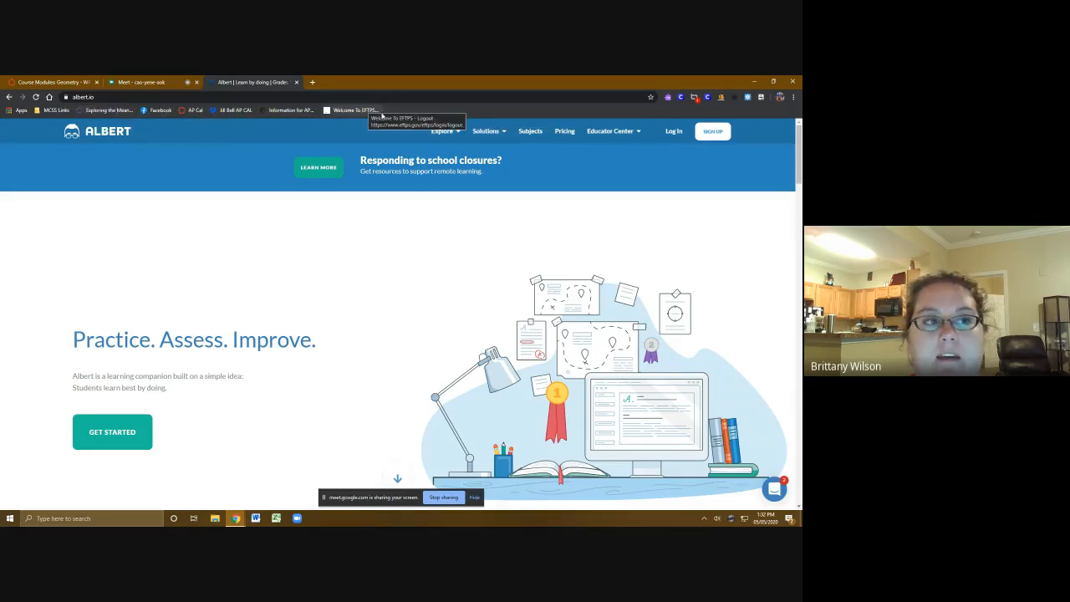
click(47, 111)
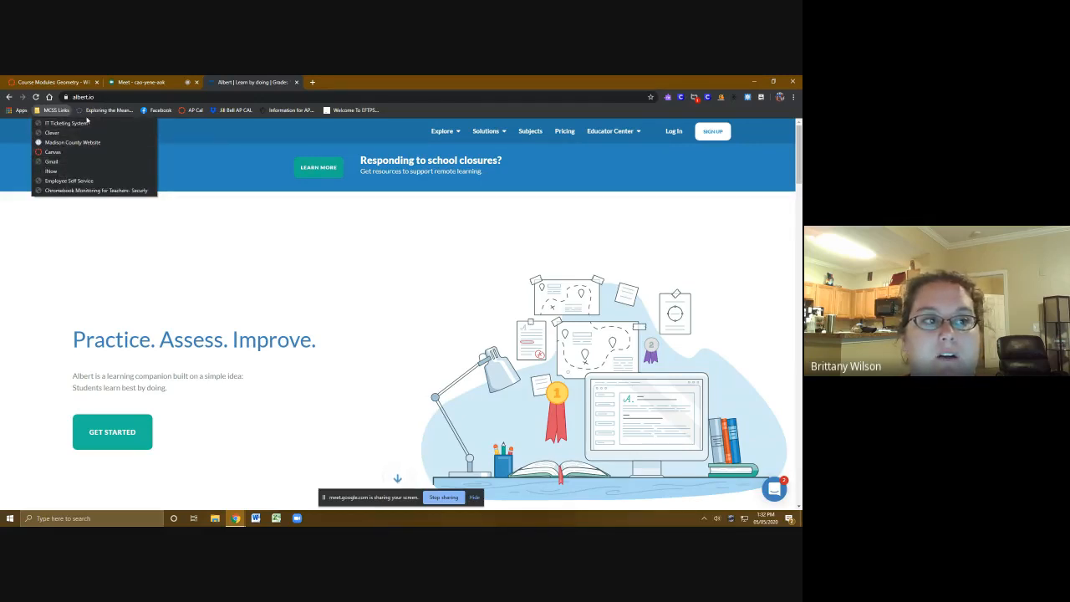
click(205, 159)
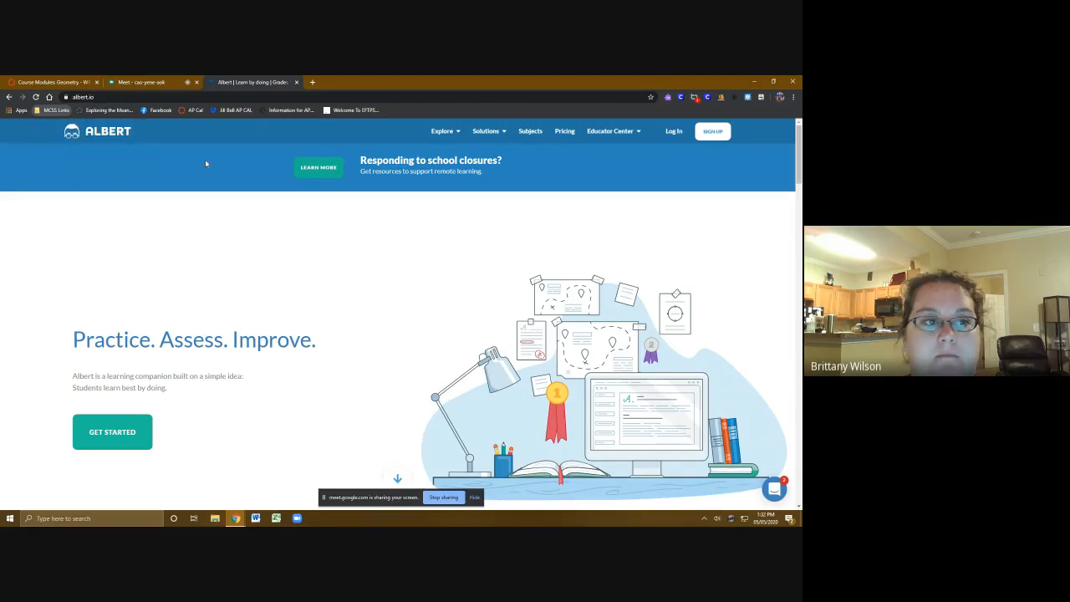
- Bookmark the page in the Bookmarks bar folder under the name Albert
click(651, 99)
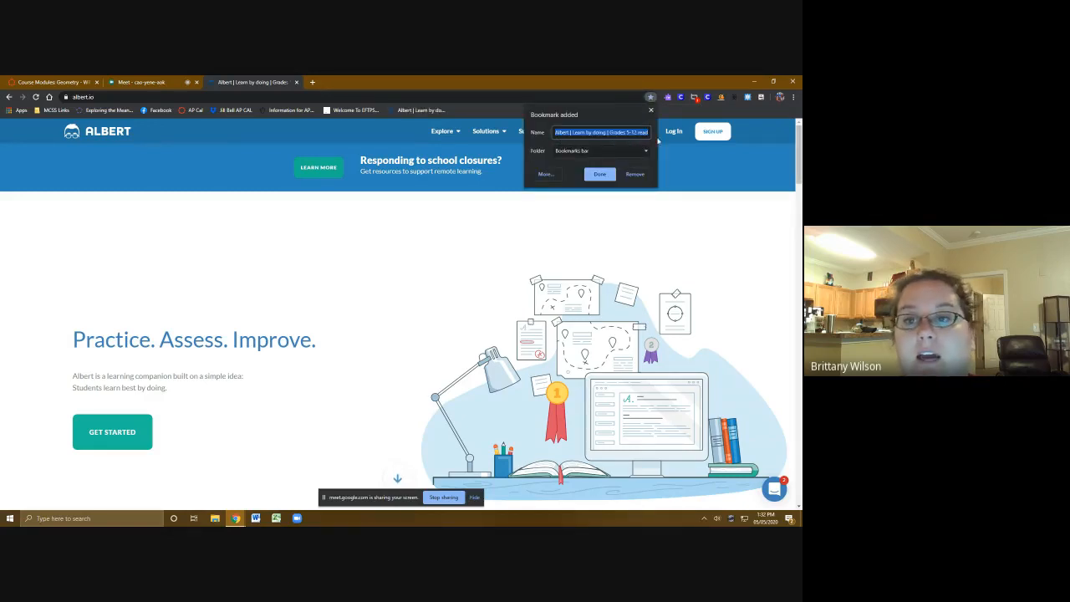
text(Al)
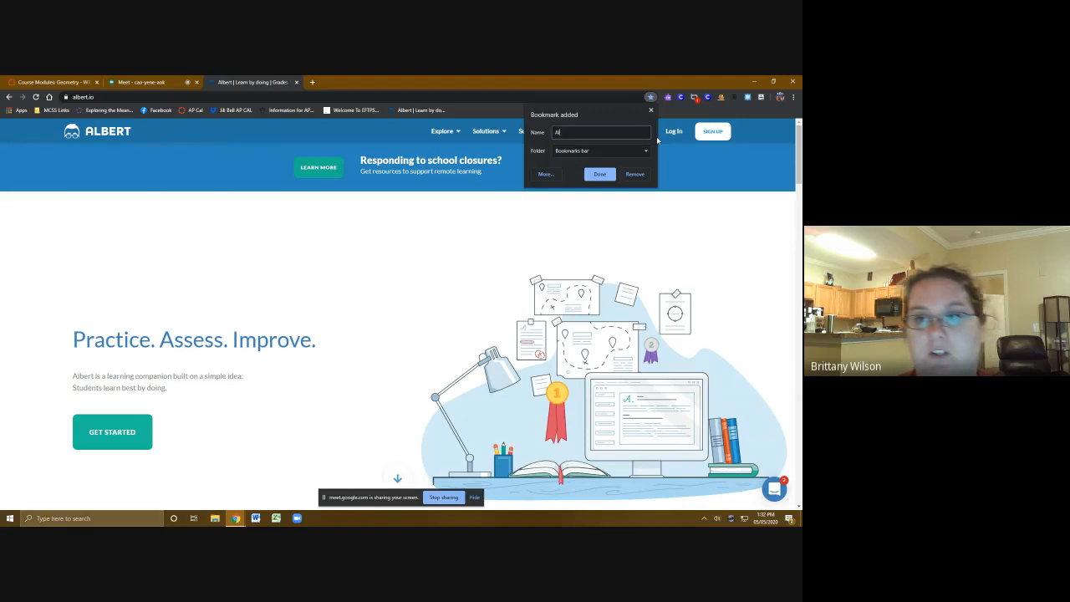
text(bert)
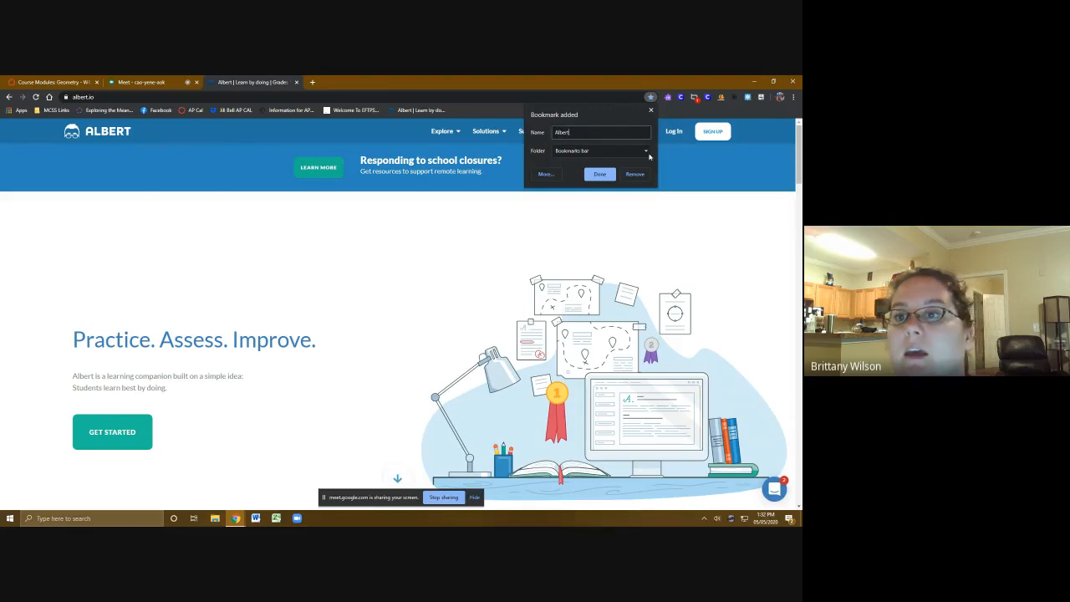
click(650, 153)
click(579, 164)
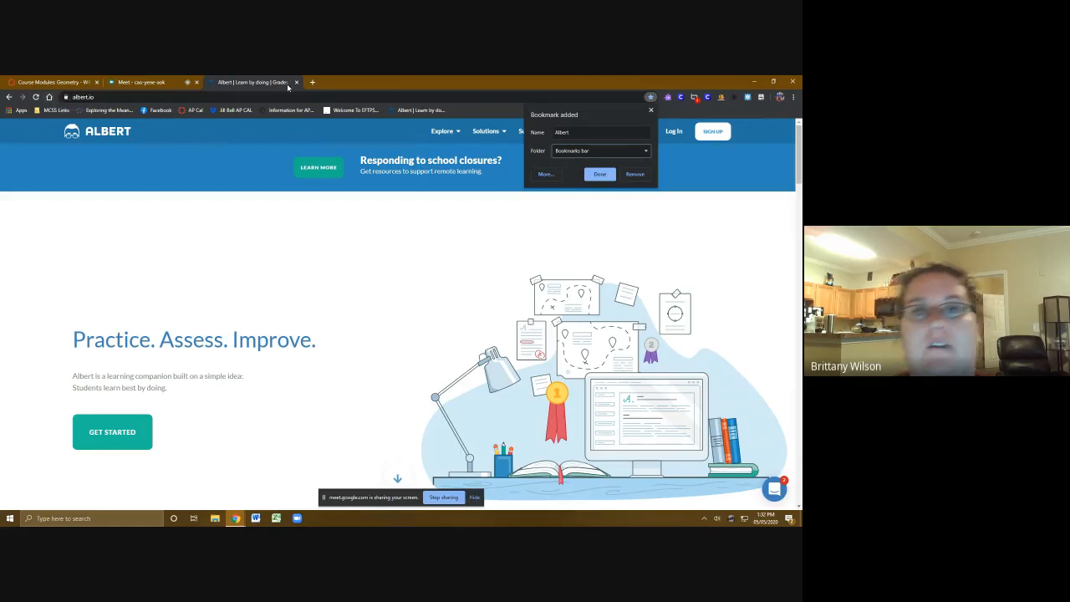
click(605, 174)
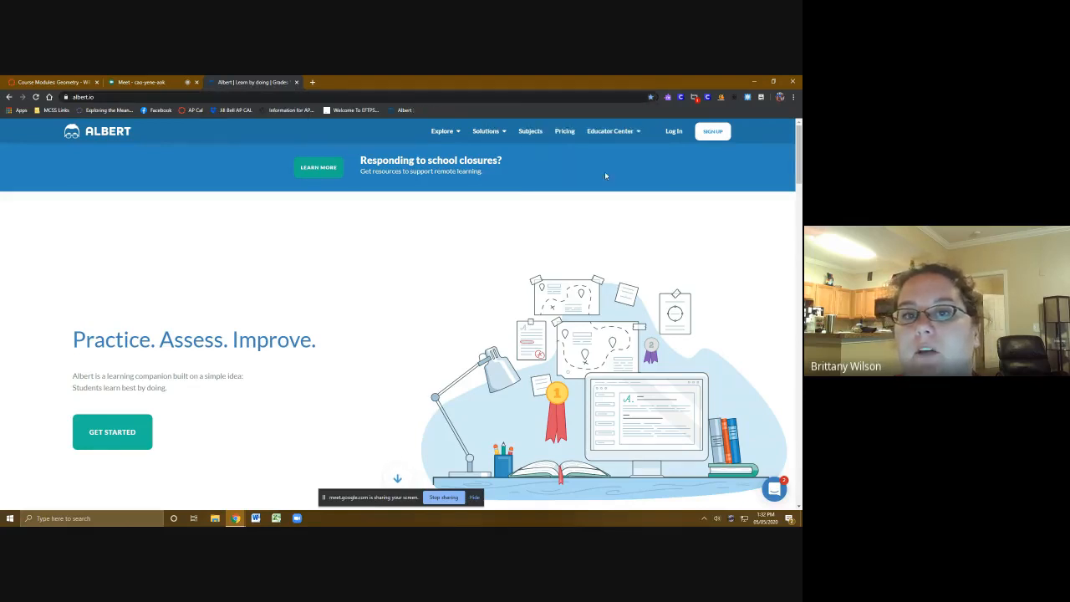
- Log in to the teacher account and start a new class named "Algebra II with trig"
click(676, 132)
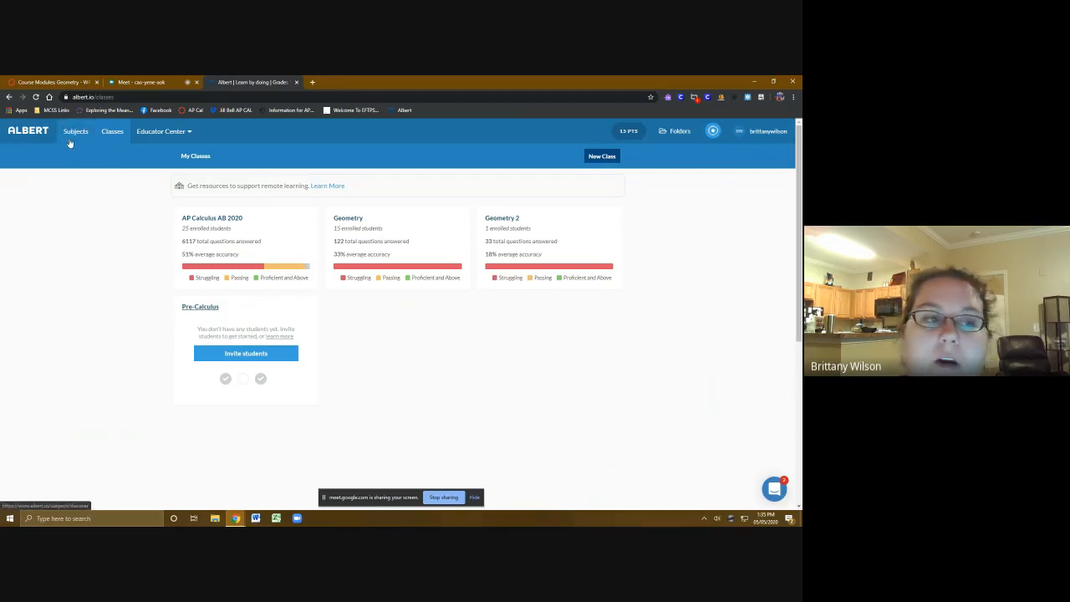
click(586, 158)
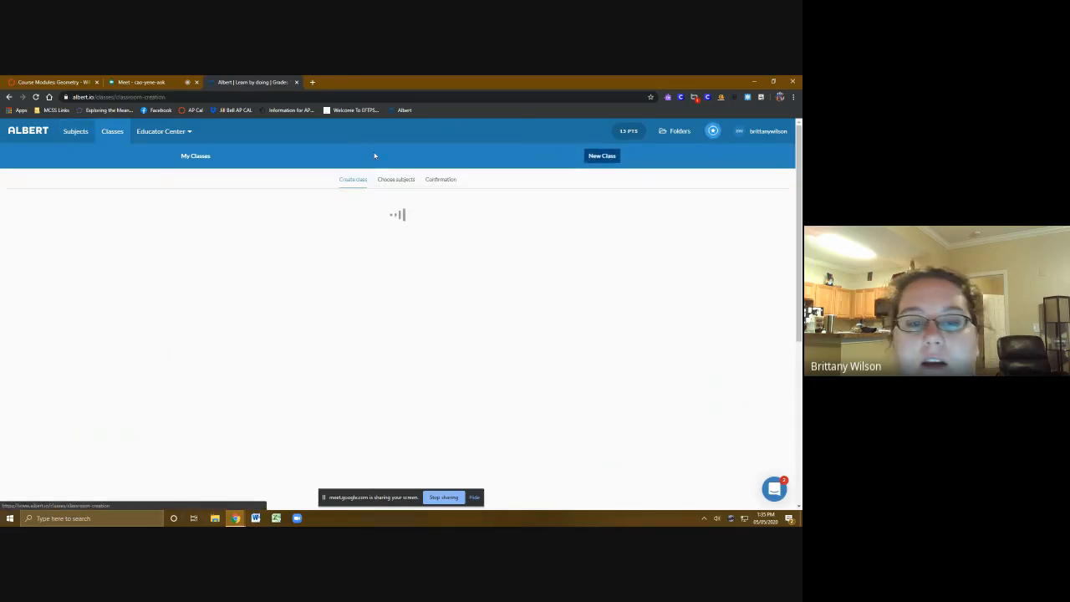
click(333, 244)
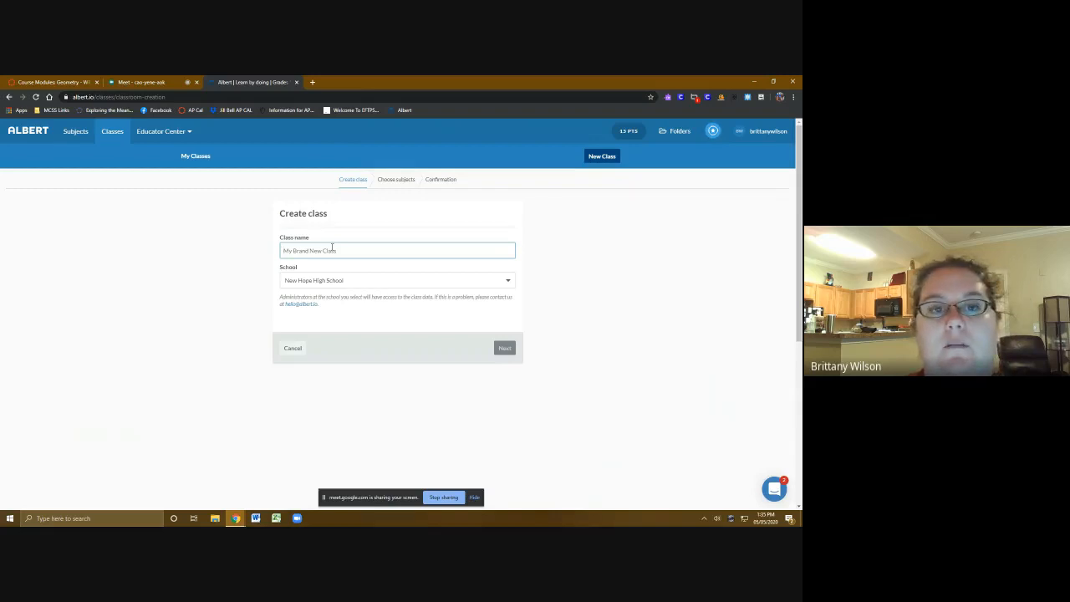
text(Algebra II with trig)
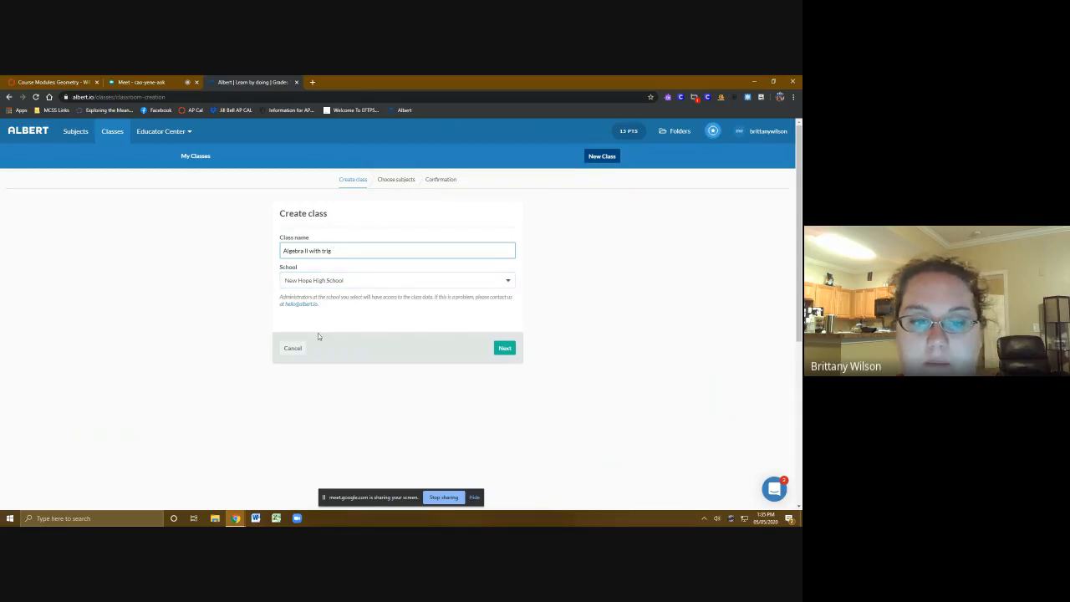
click(505, 348)
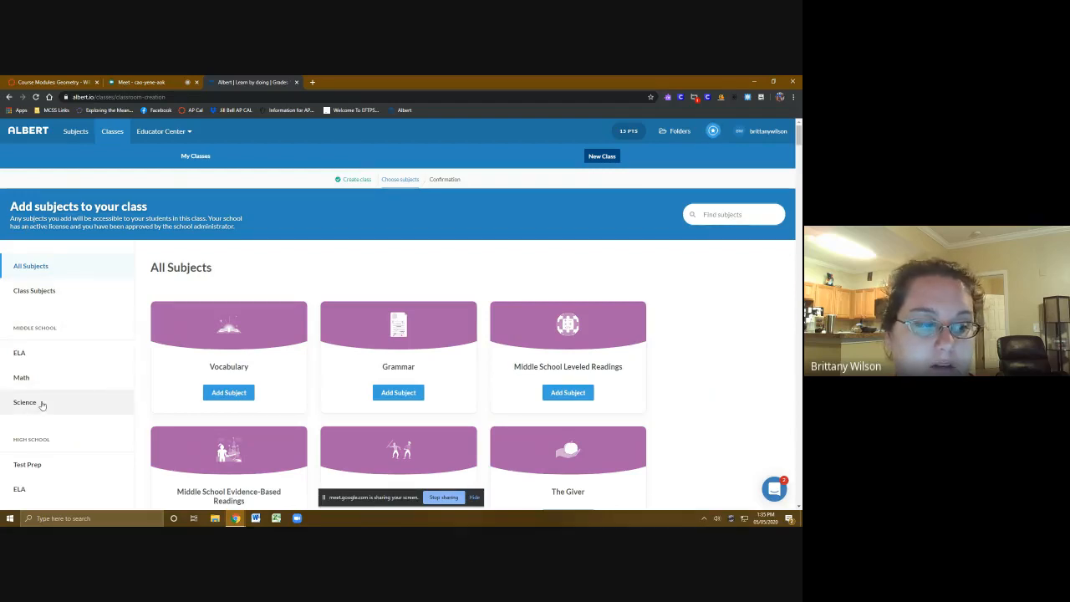
- Show only the high school math subjects available for the class
scroll(42, 405, down, 4)
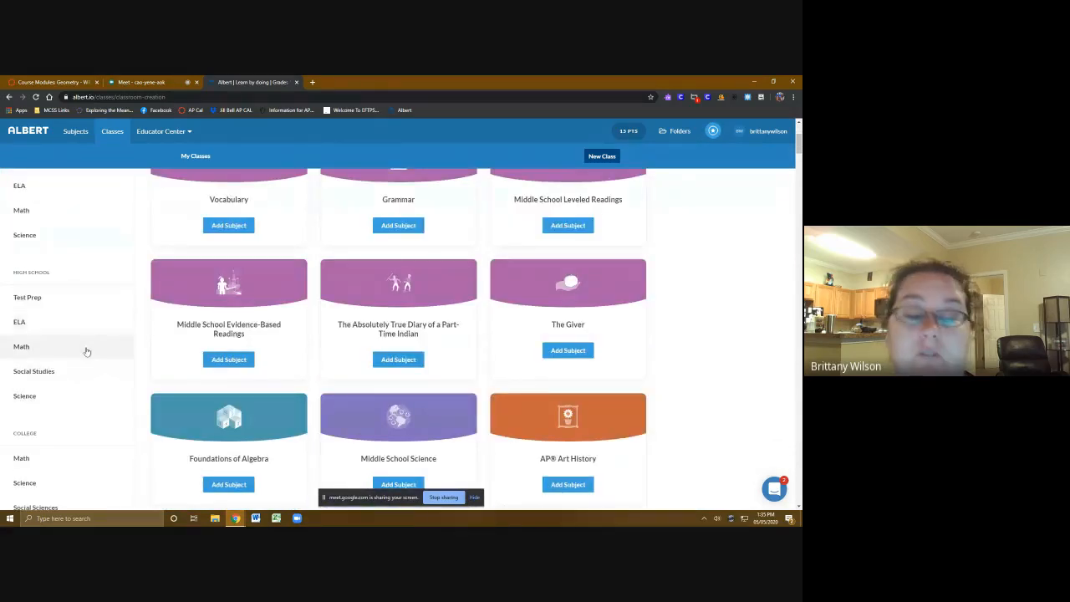
scroll(61, 408, down, 2)
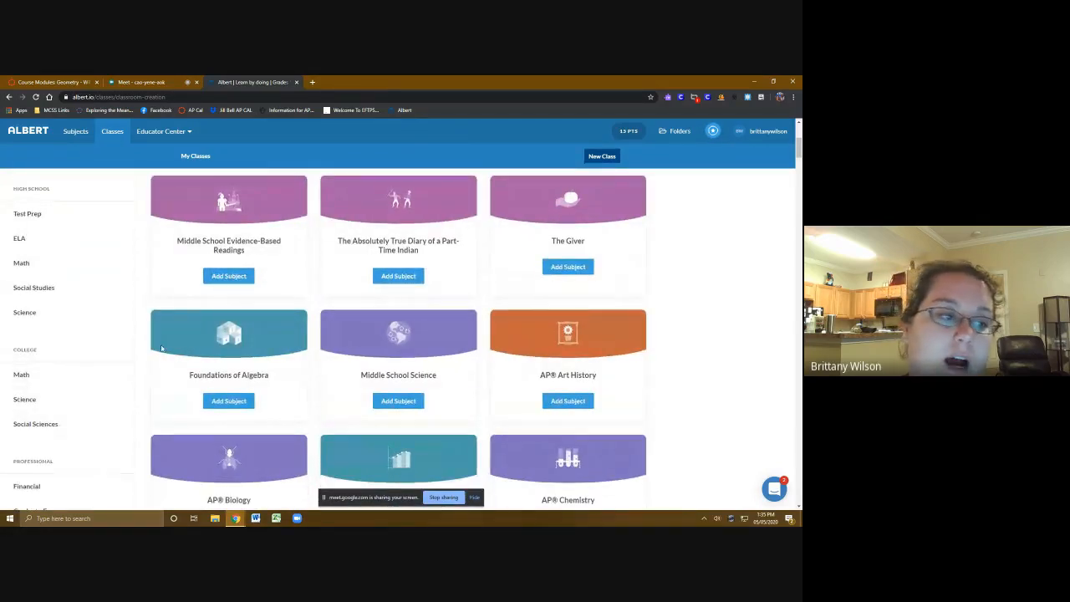
click(55, 270)
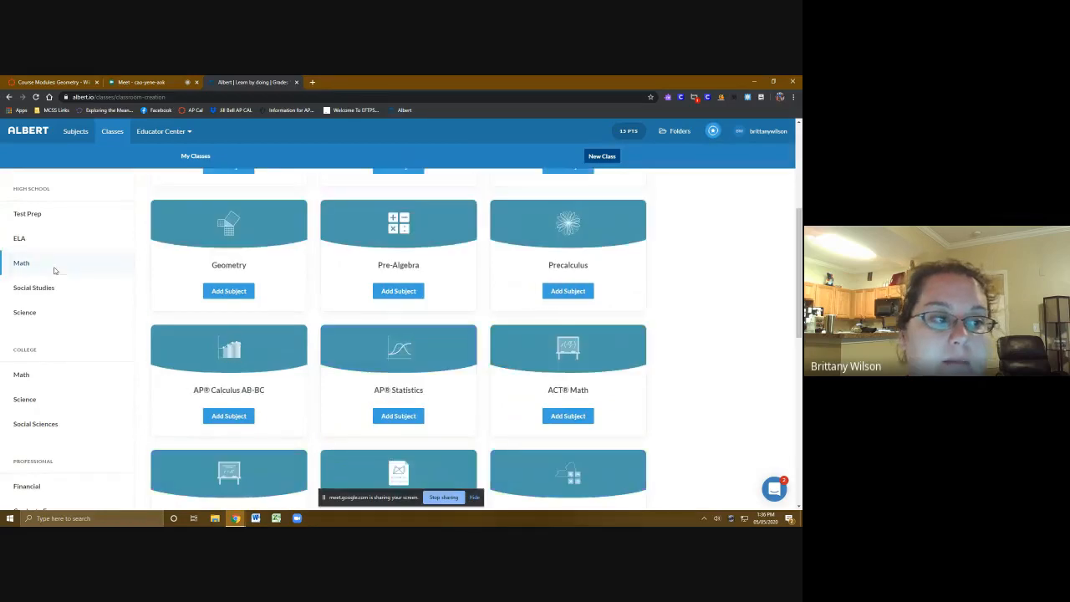
- Look through the core and test prep courses offered under high school math
scroll(652, 443, up, 3)
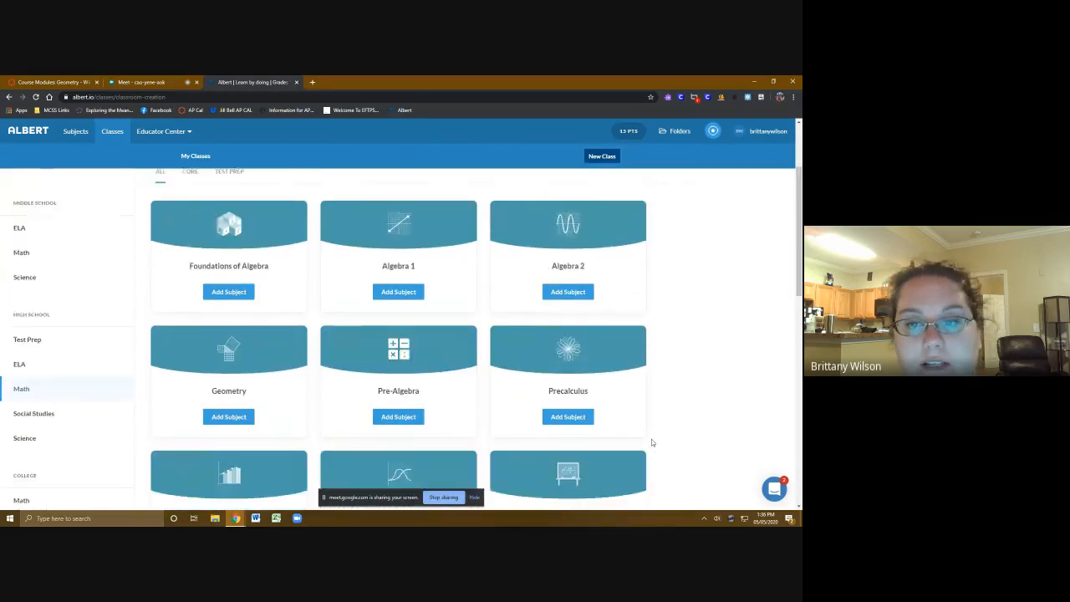
scroll(711, 424, down, 2)
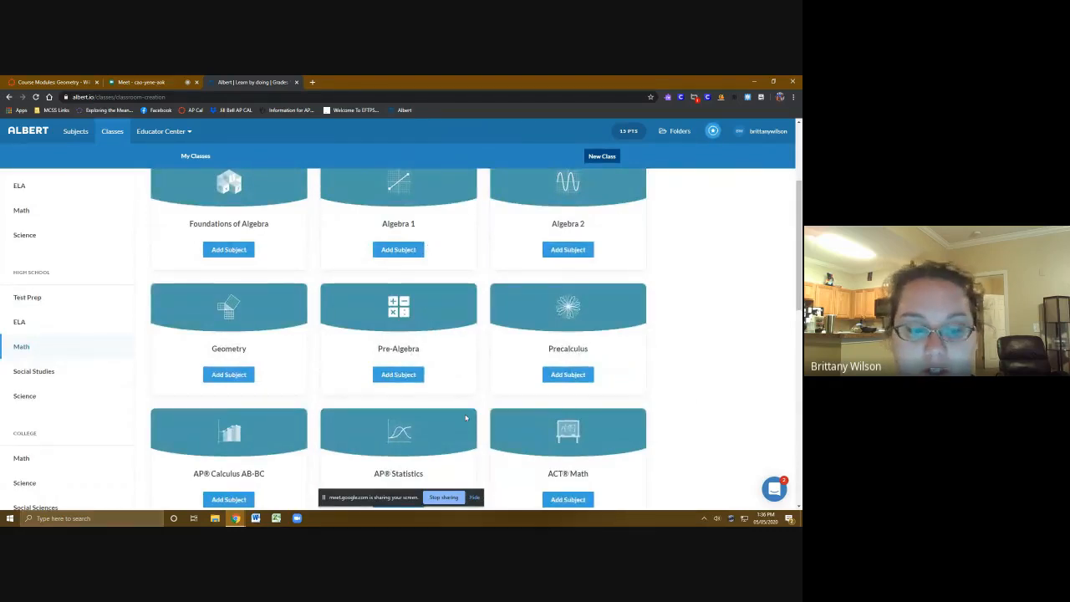
scroll(374, 416, down, 1)
scroll(446, 399, down, 3)
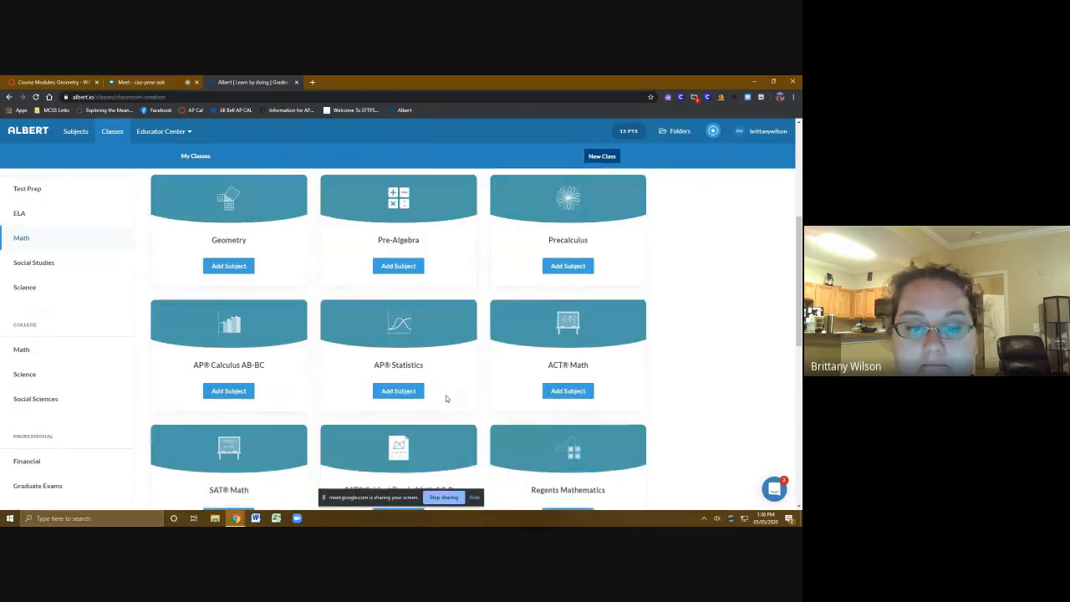
scroll(445, 399, down, 1)
scroll(444, 398, up, 6)
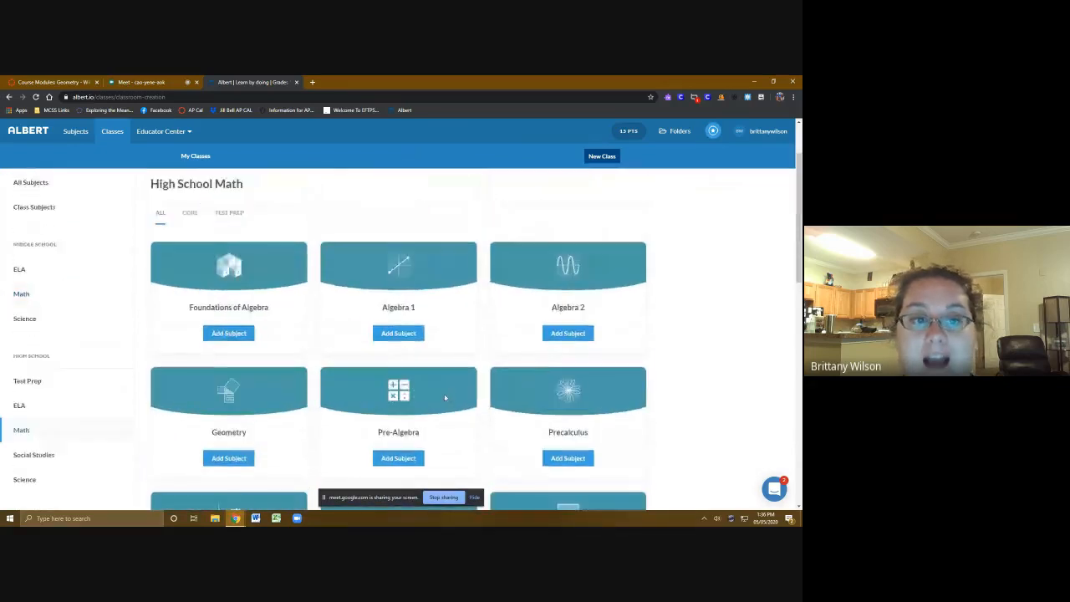
scroll(439, 390, down, 3)
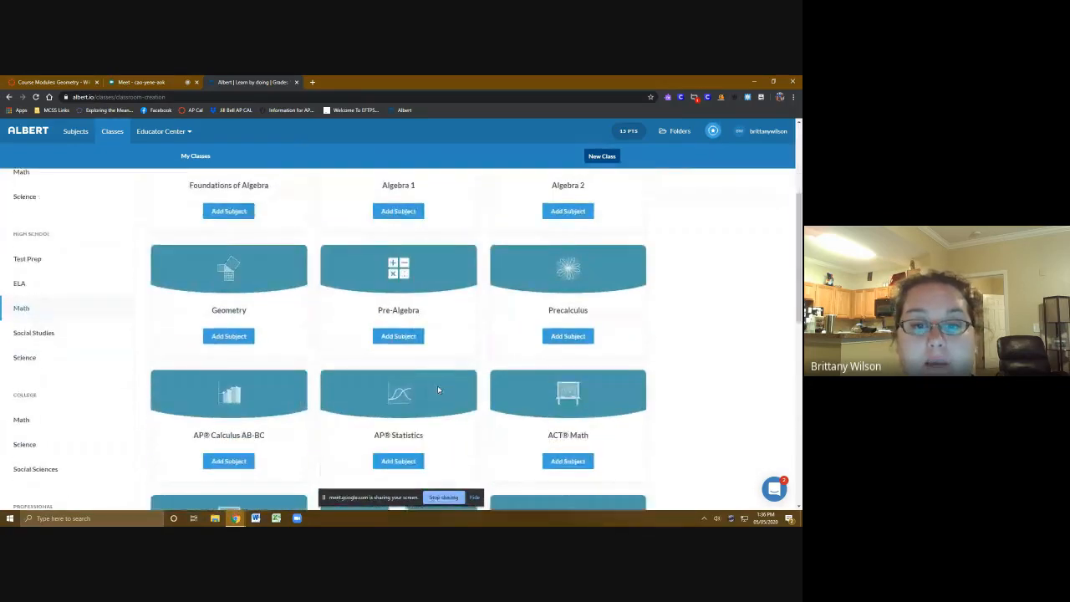
scroll(437, 387, down, 1)
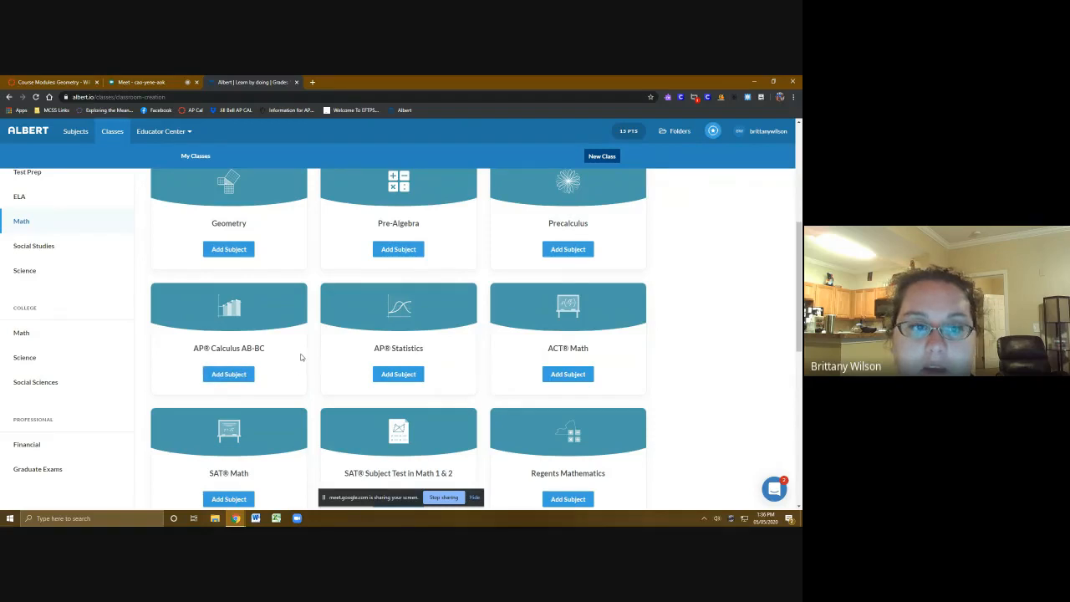
scroll(302, 352, up, 1)
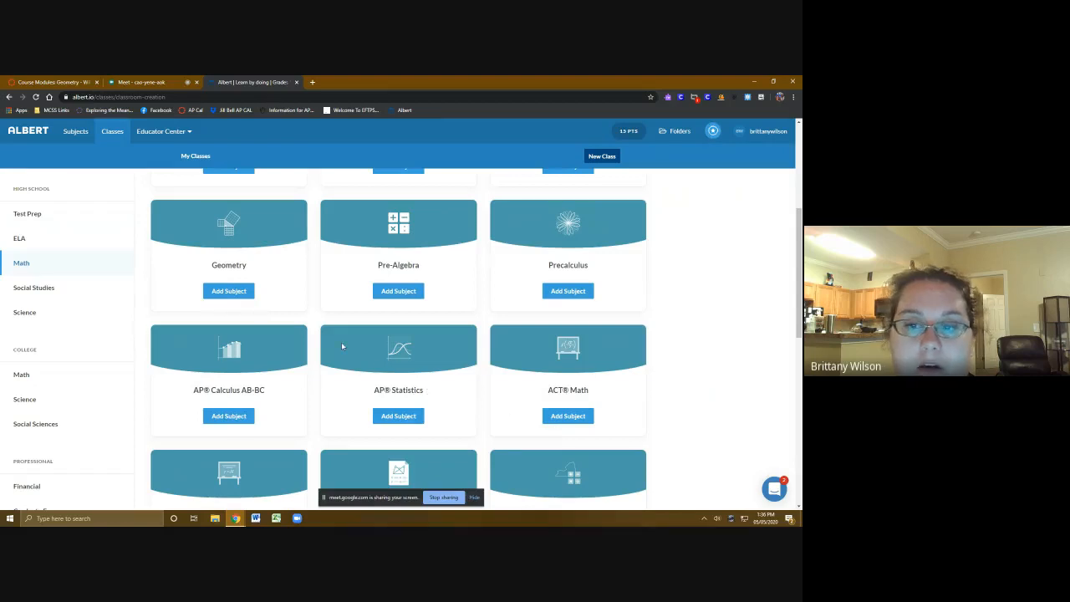
- Add the Algebra 2 and ACT Math subjects to the class and finish creating it
scroll(573, 413, up, 2)
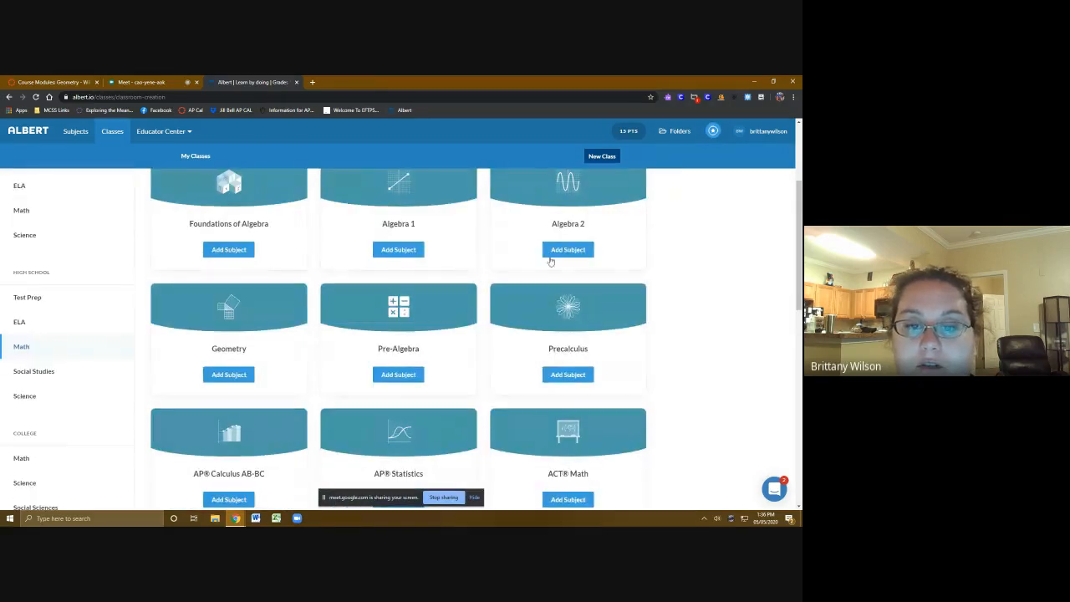
click(564, 250)
scroll(568, 382, down, 4)
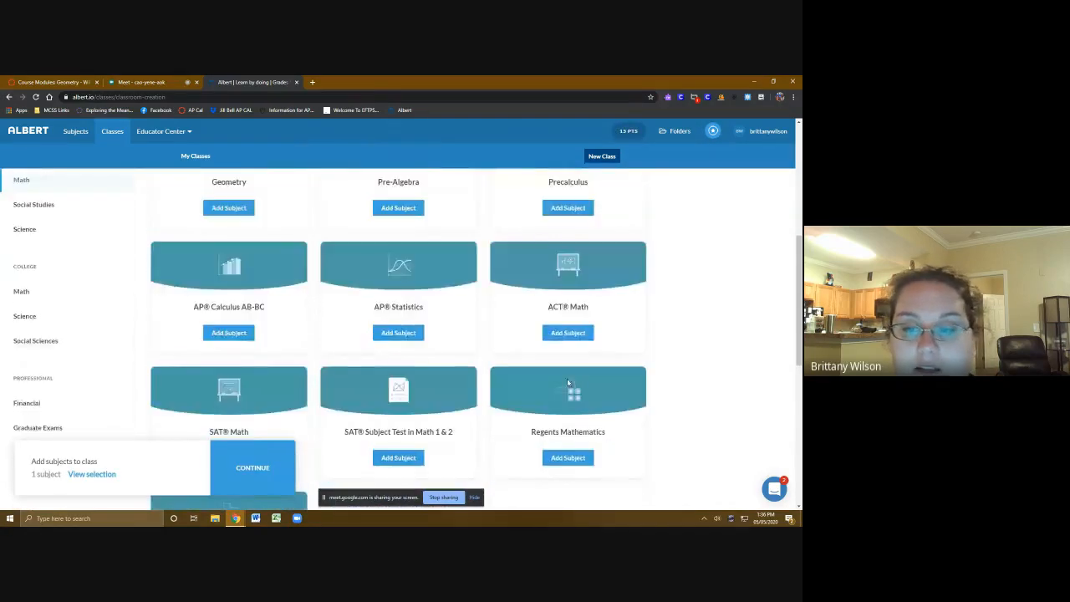
click(569, 333)
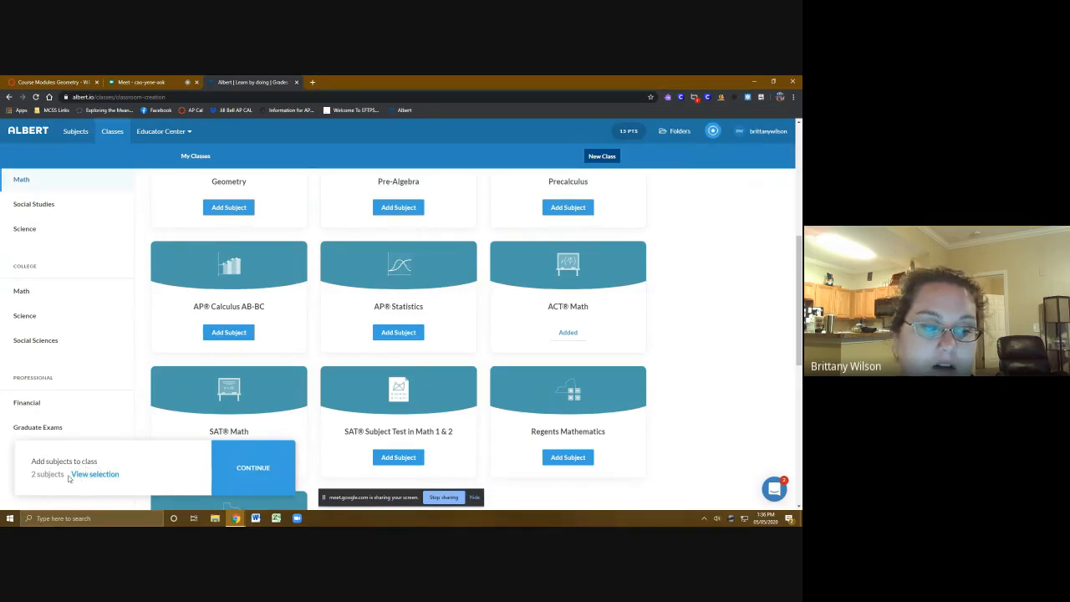
click(239, 470)
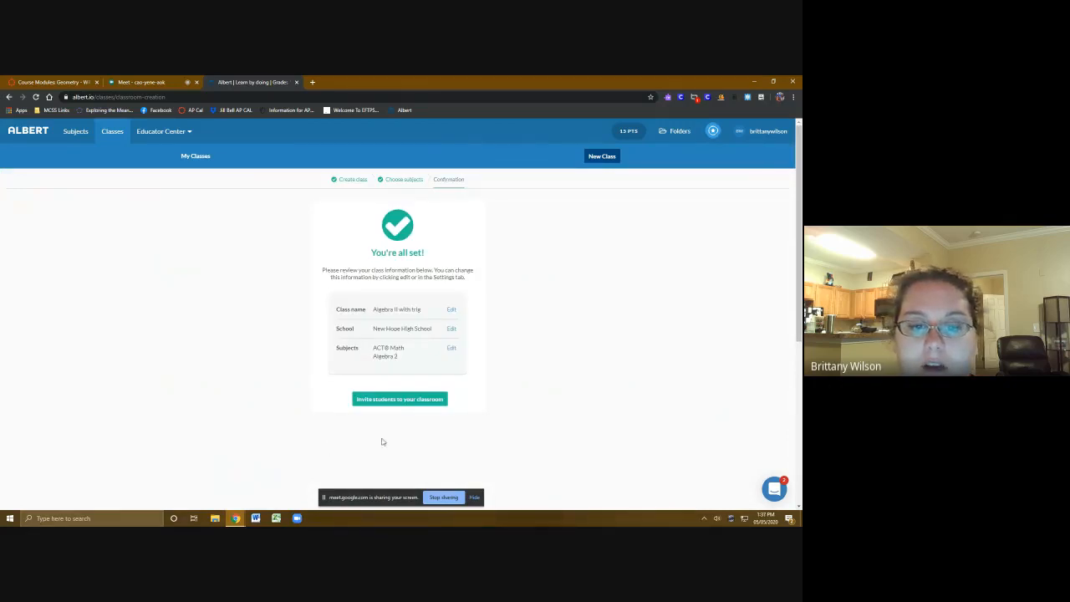
- Open the student invitation options for the new class and view its enrollment code
click(420, 399)
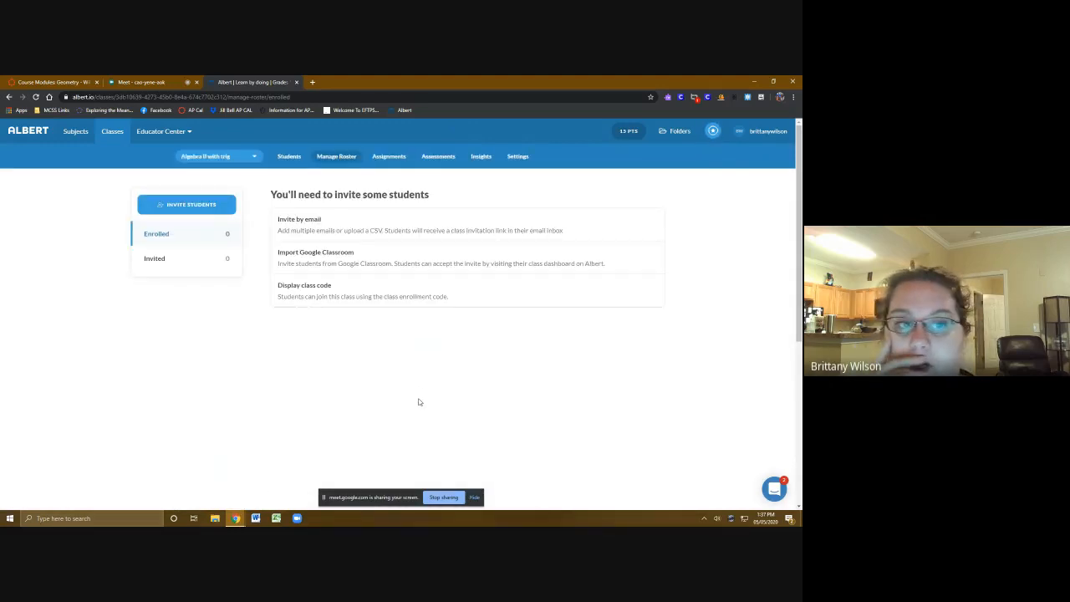
click(323, 286)
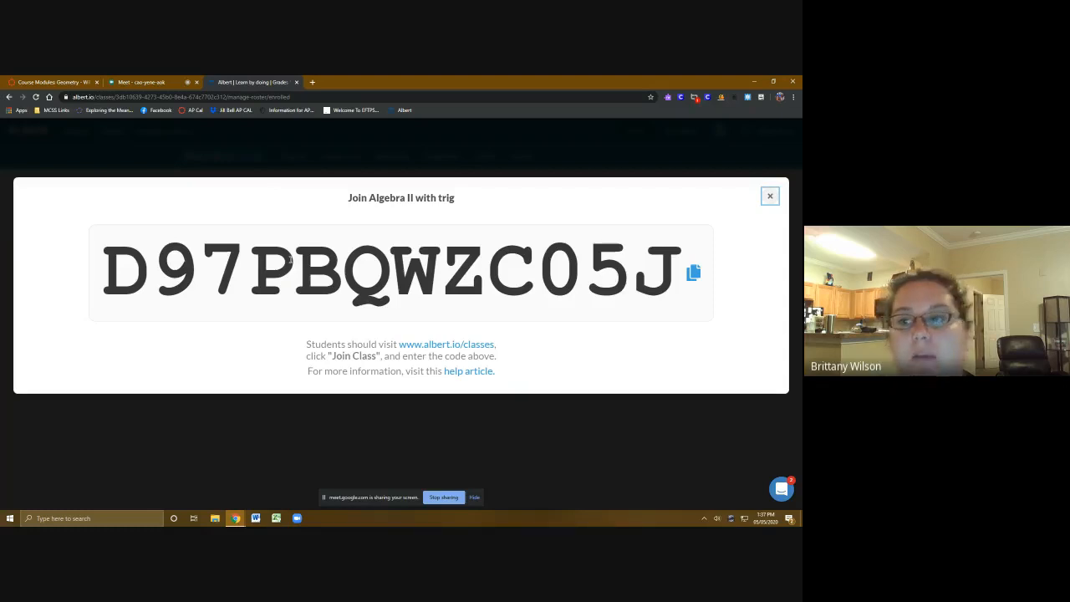
click(770, 196)
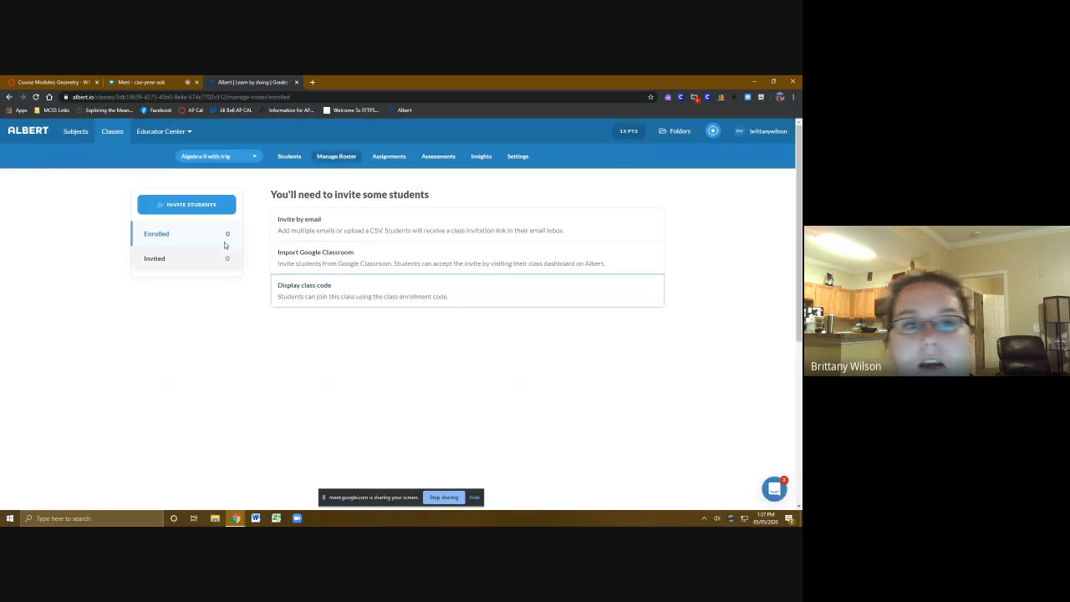
- Return to the class list, open Algebra II with trig, and review its student overview
click(110, 134)
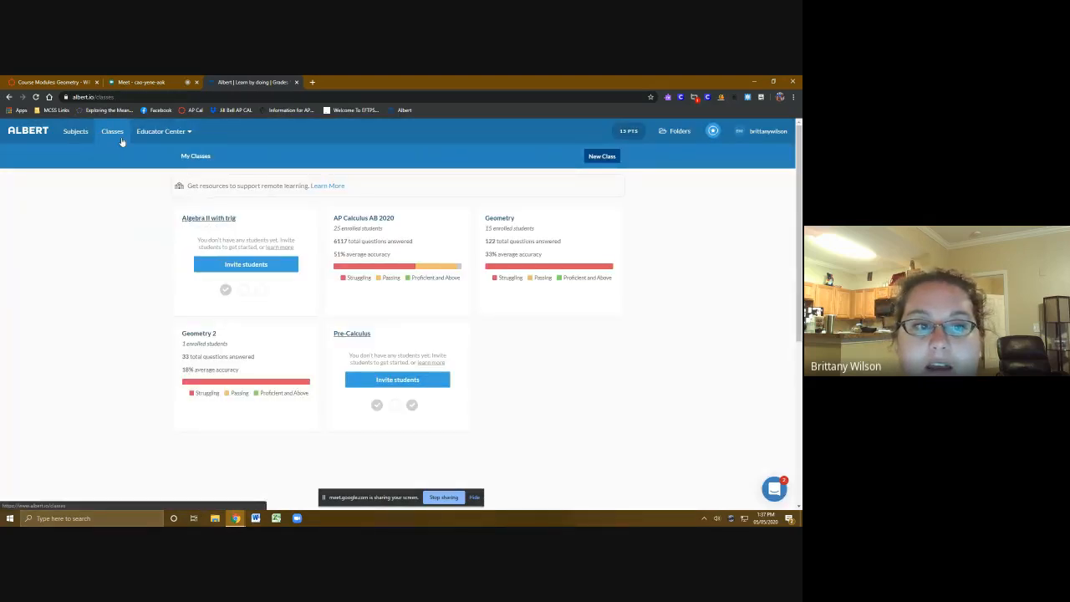
click(226, 219)
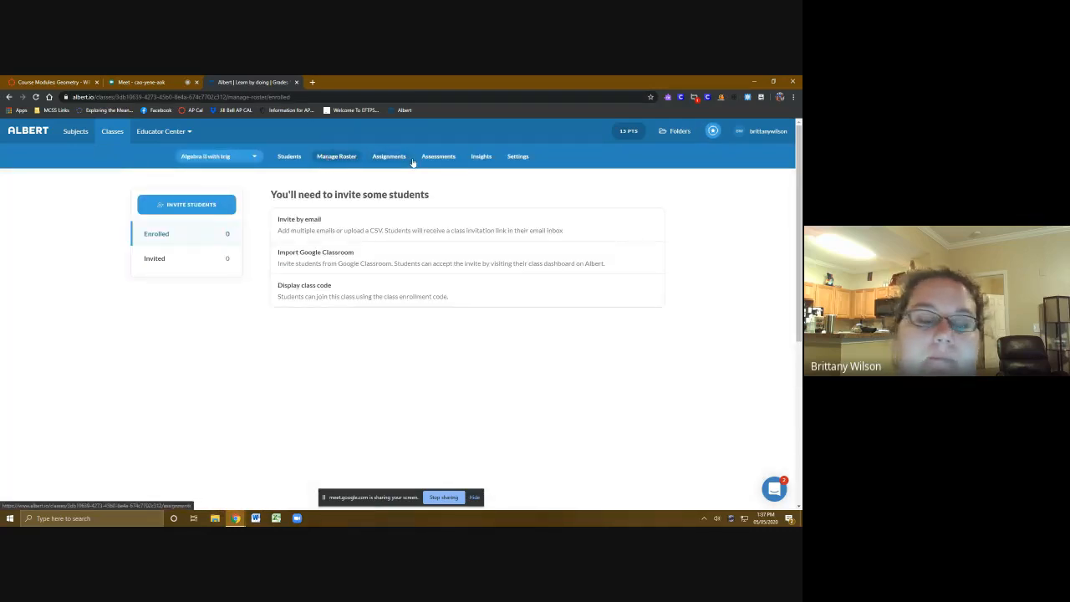
click(290, 158)
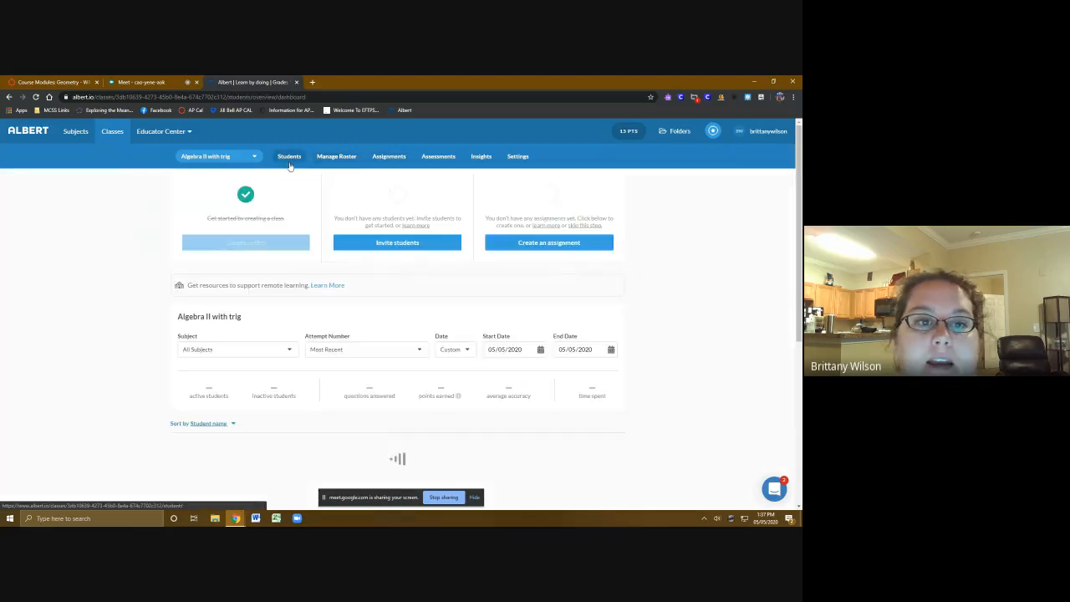
scroll(652, 376, down, 3)
scroll(650, 375, down, 1)
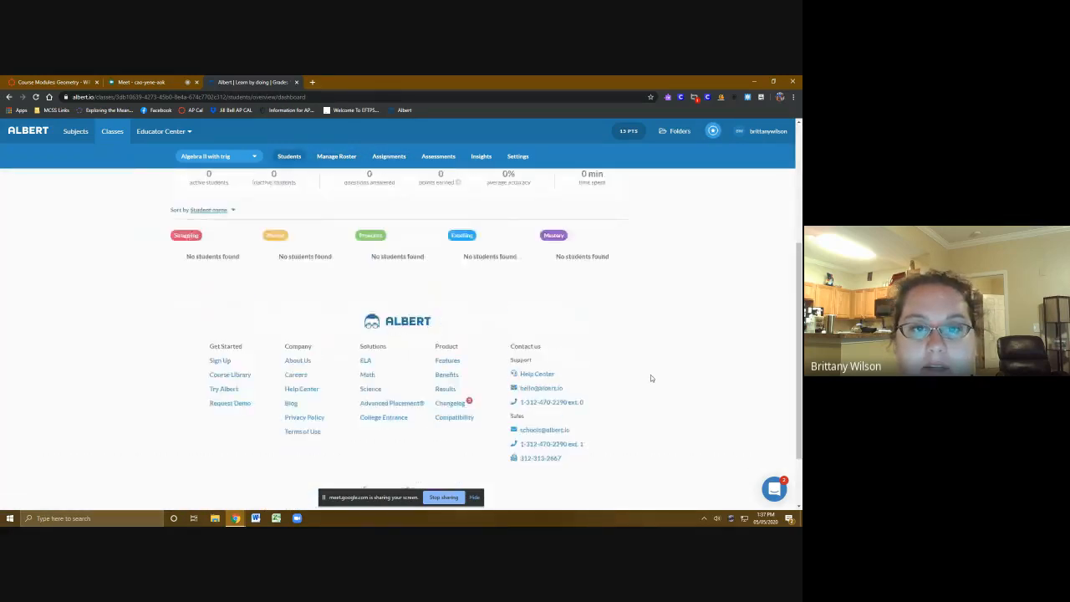
scroll(651, 375, up, 3)
- Open the student overview of the AP Calculus AB 2020 class
click(105, 132)
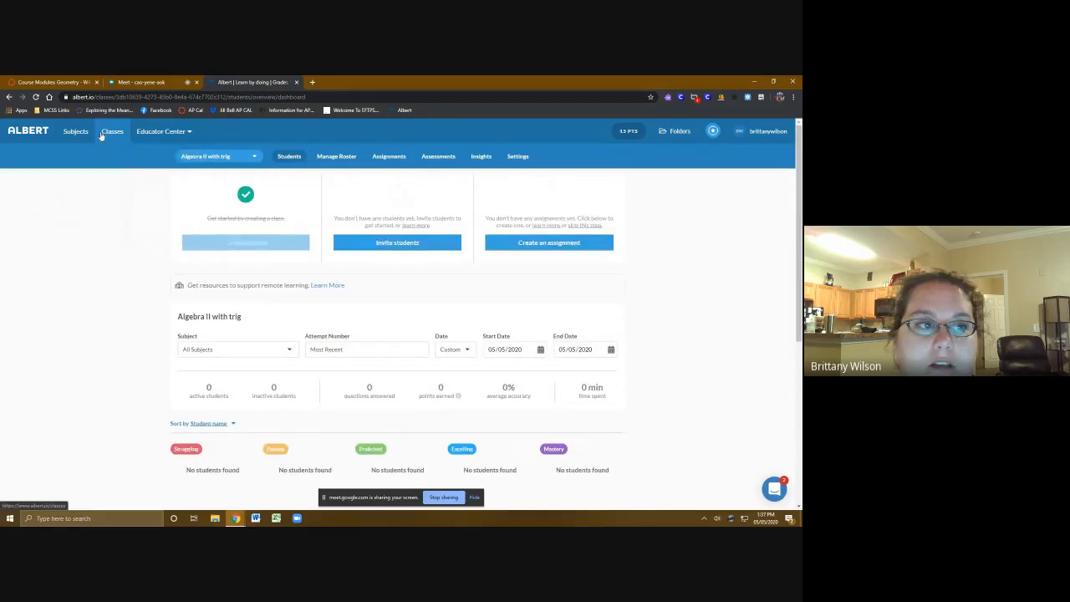
click(390, 220)
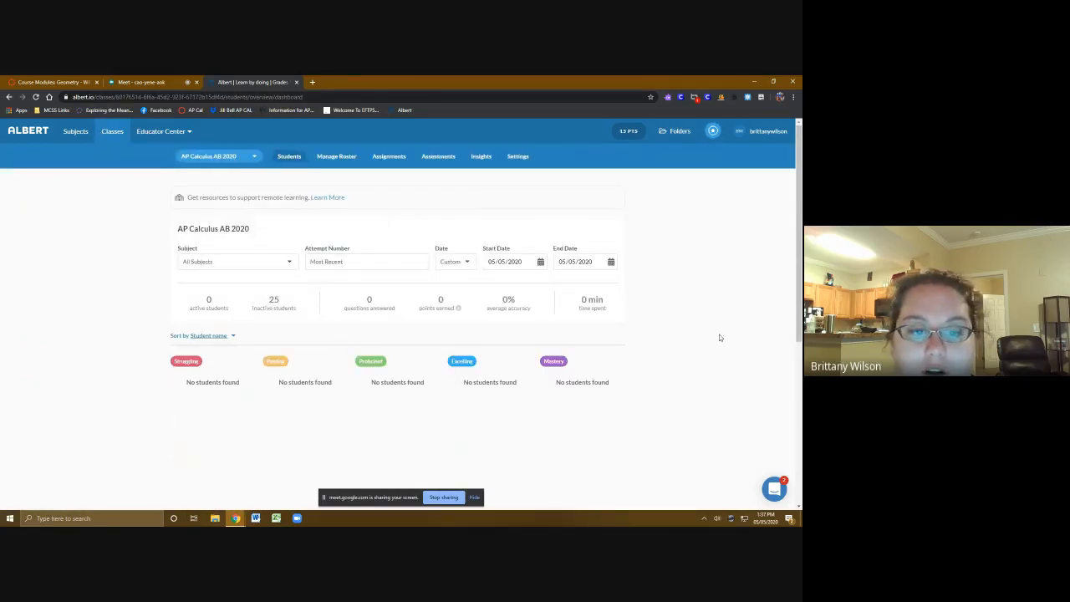
- Reload the student overview of the AP Calculus AB 2020 class
scroll(360, 373, down, 5)
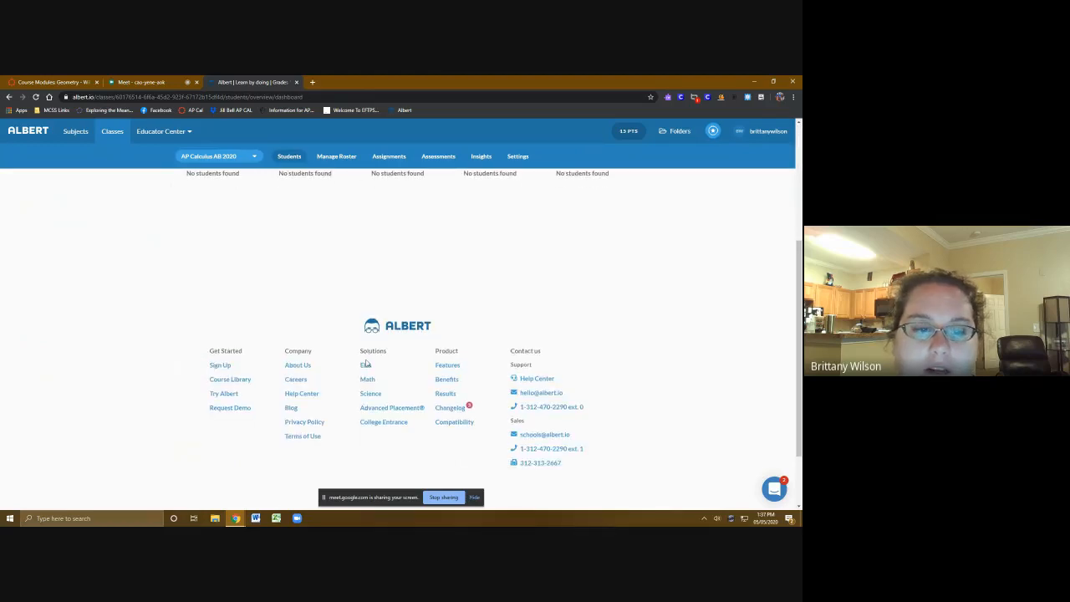
scroll(360, 356, up, 5)
click(289, 157)
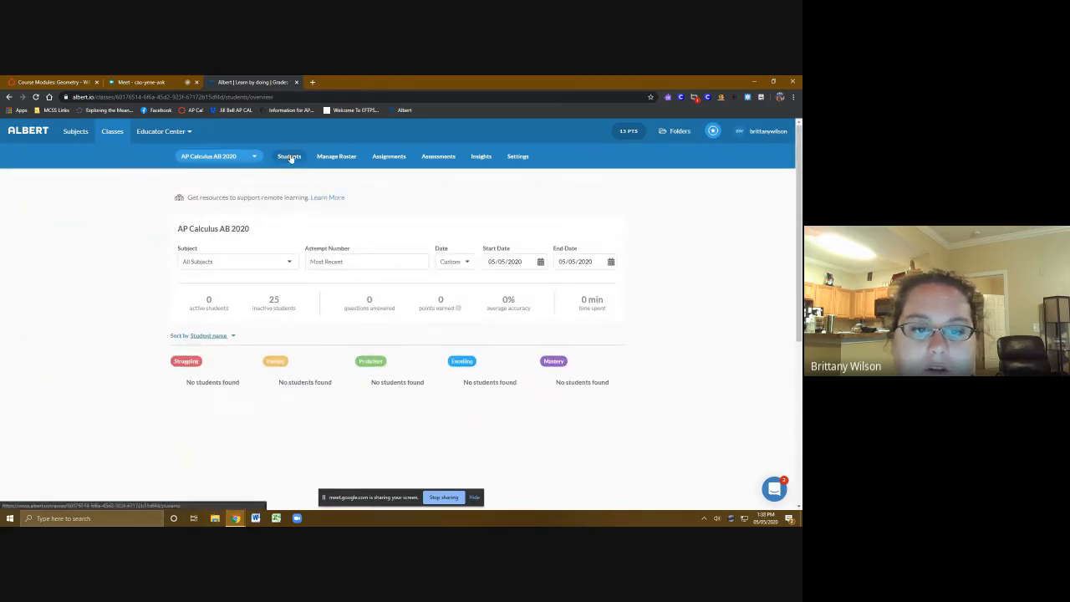
click(36, 97)
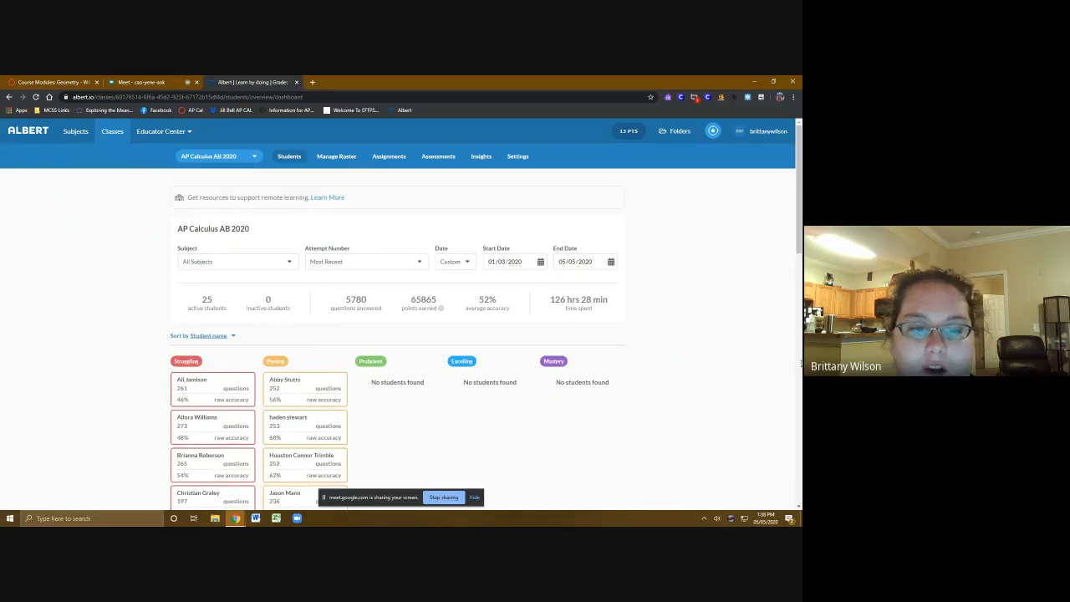
- Review each AP Calculus student's question count and raw accuracy across the performance groups
scroll(430, 265, down, 3)
scroll(352, 343, down, 2)
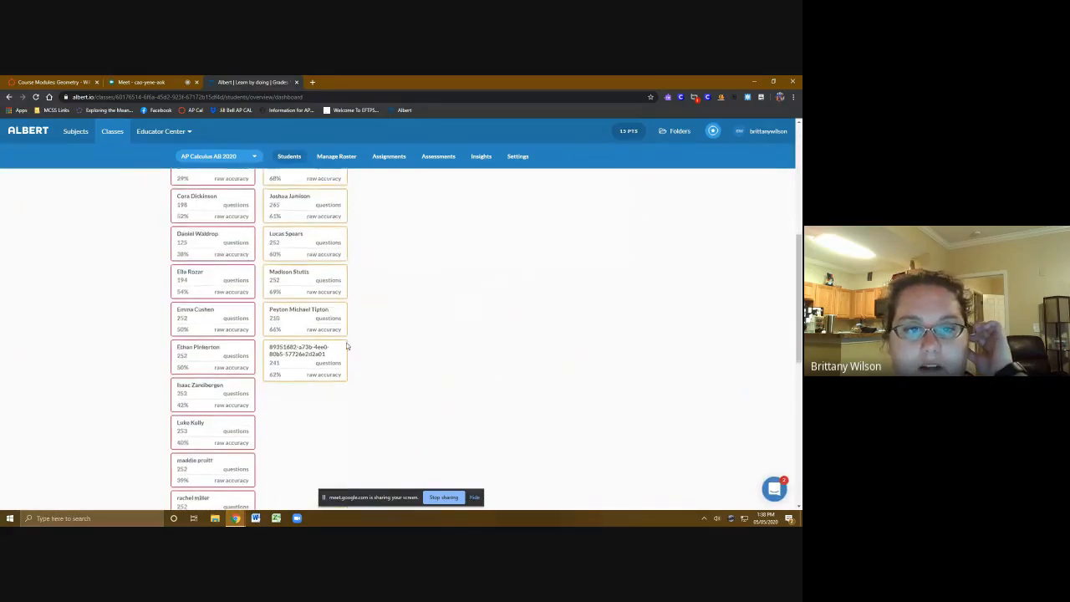
scroll(292, 392, down, 2)
scroll(281, 392, down, 3)
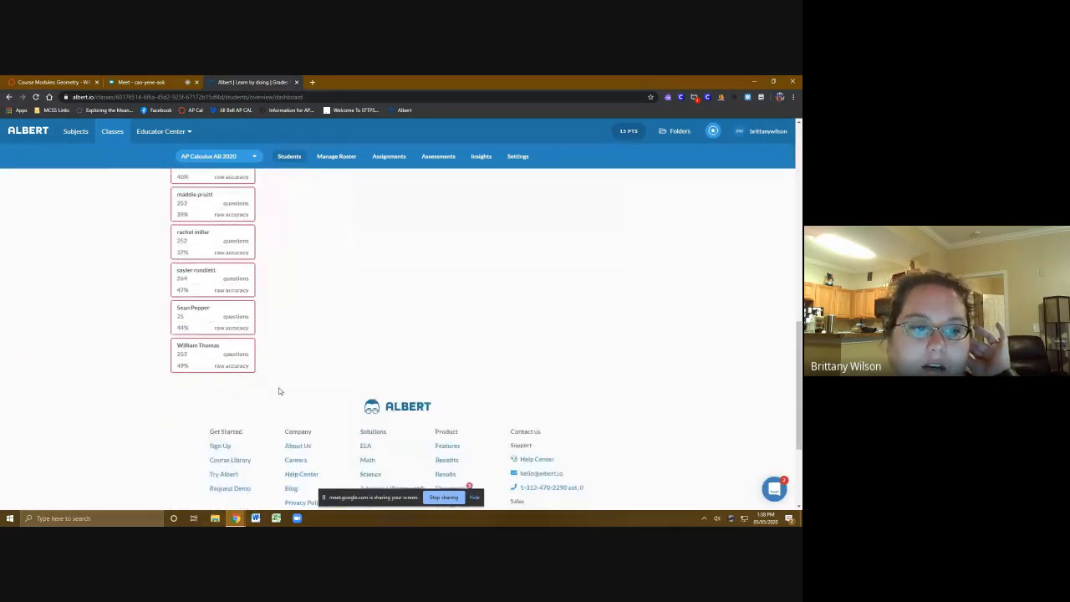
scroll(255, 351, up, 2)
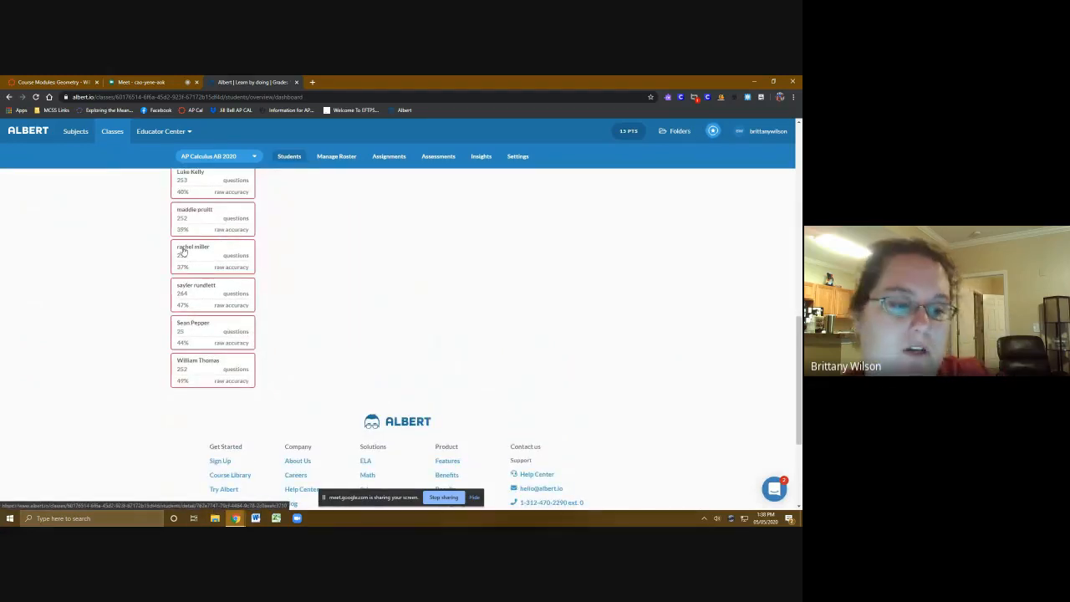
scroll(419, 313, up, 10)
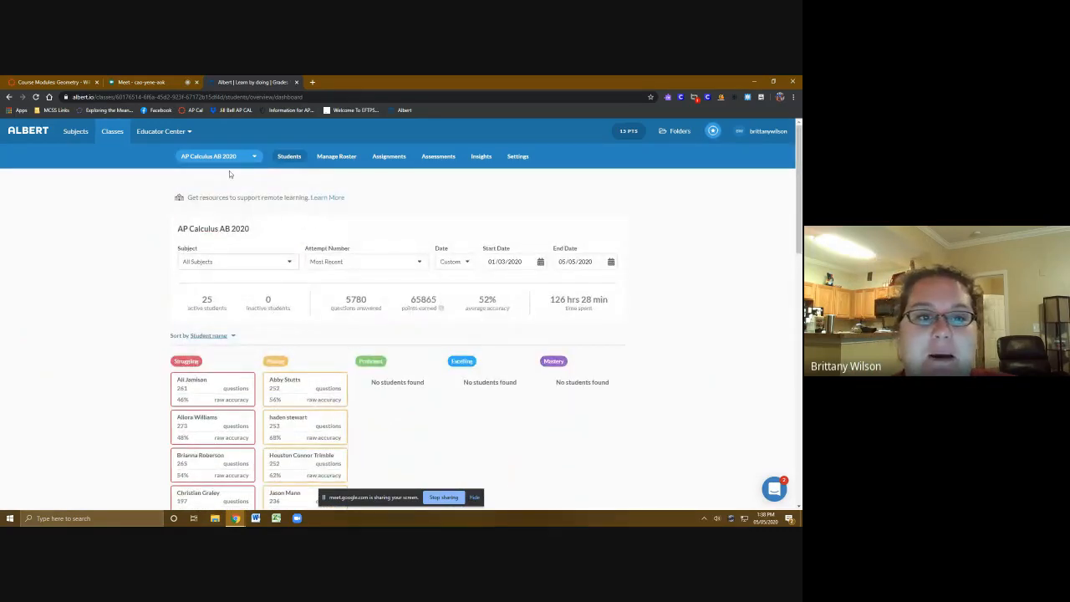
- Switch to the Algebra II with trig class and open its assignments
click(255, 157)
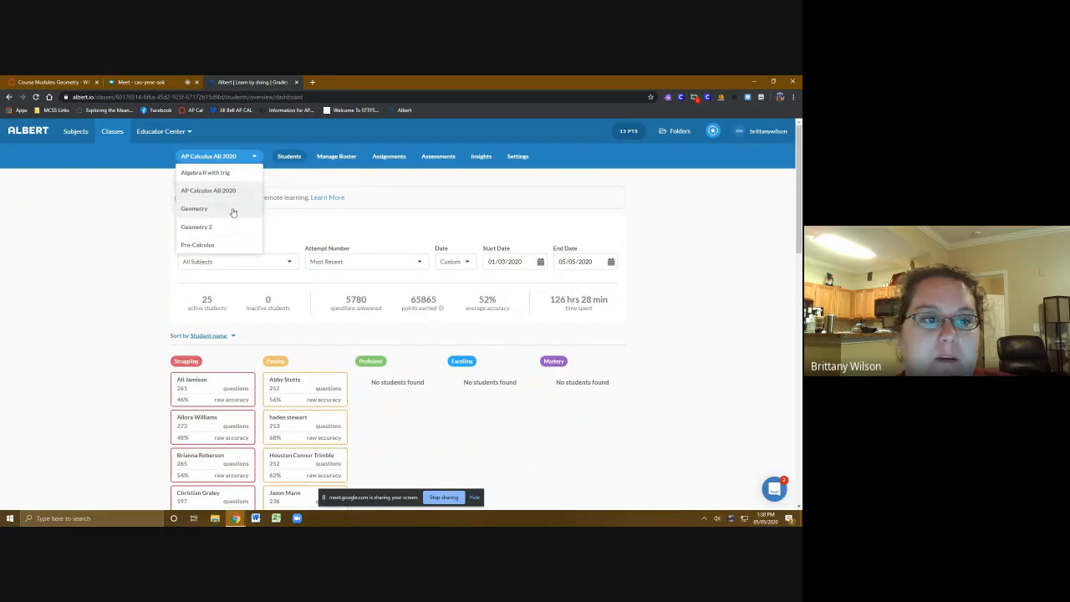
click(219, 177)
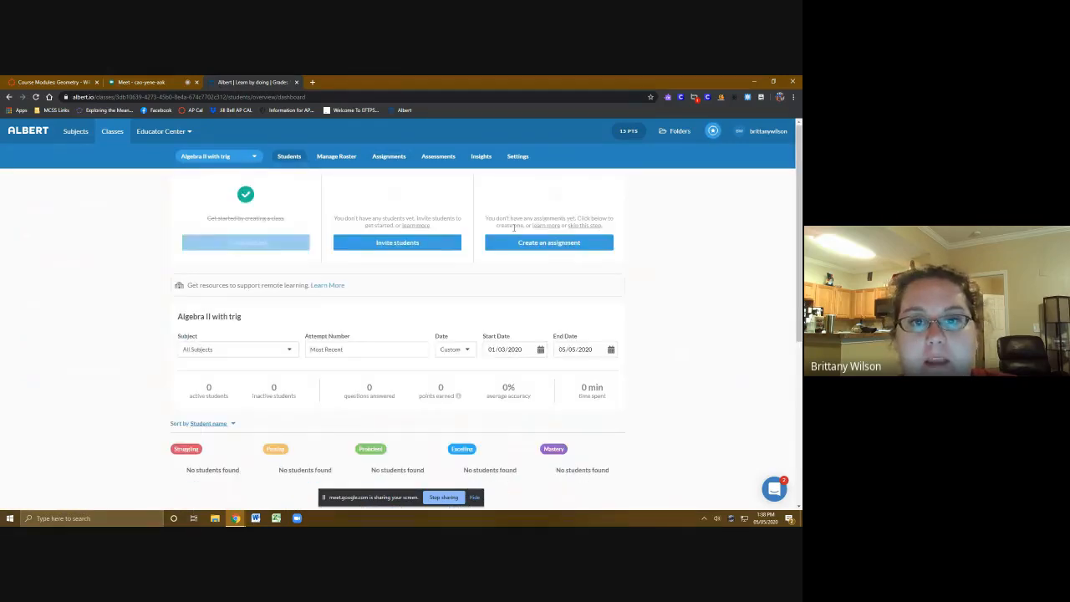
click(383, 158)
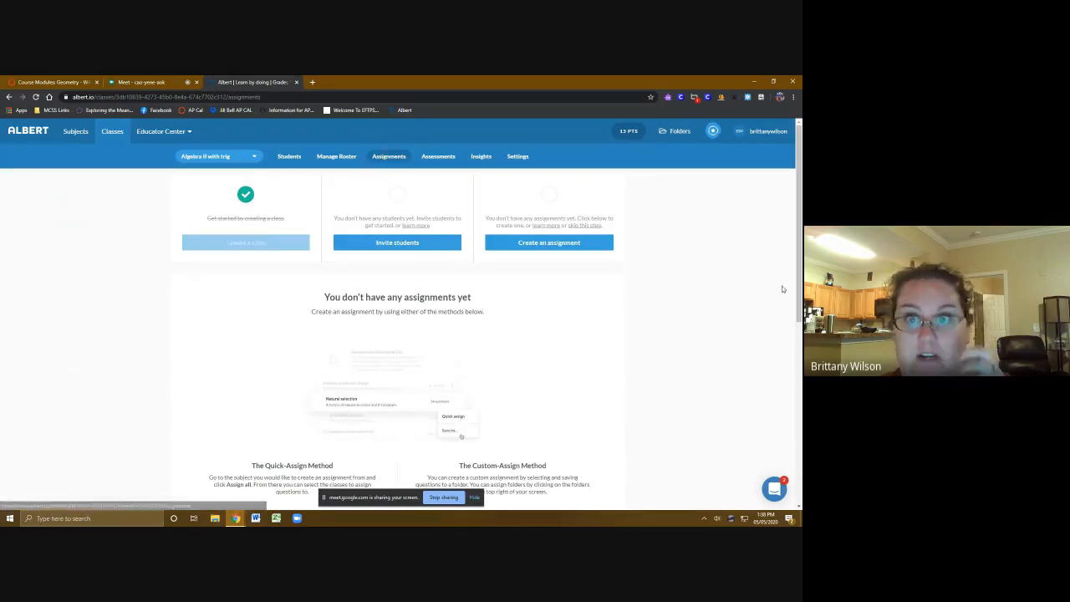
- Start creating an assignment from a guide and select Algebra 2 as its subject
click(557, 247)
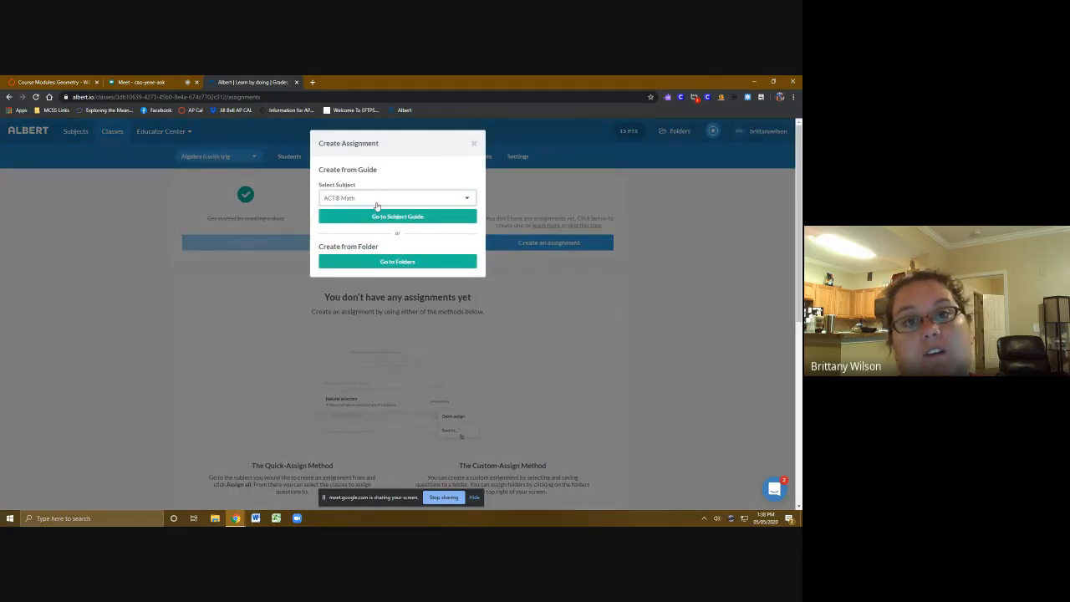
click(407, 207)
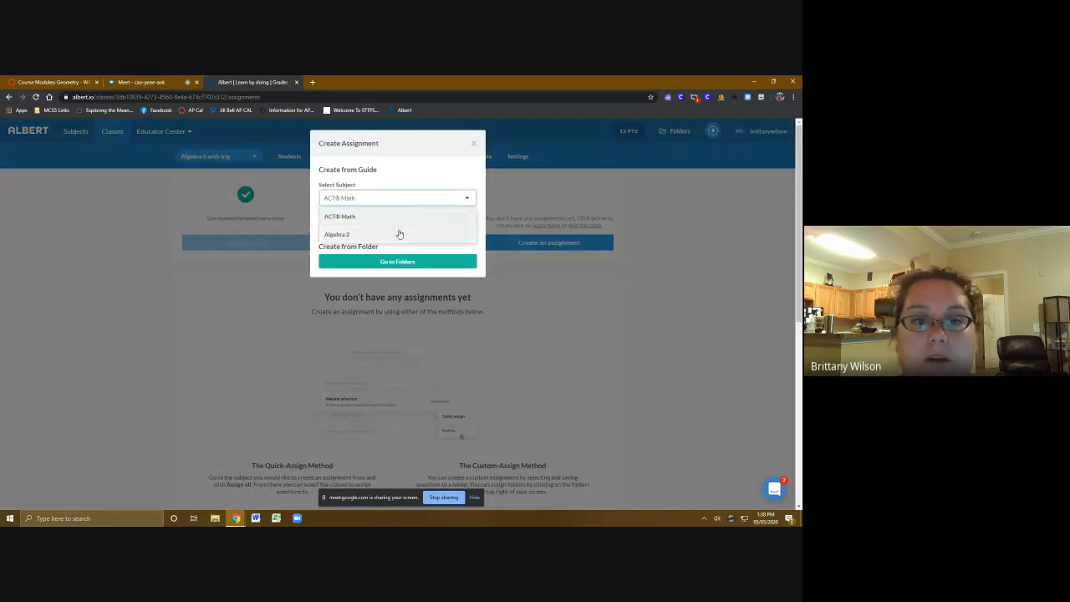
click(398, 234)
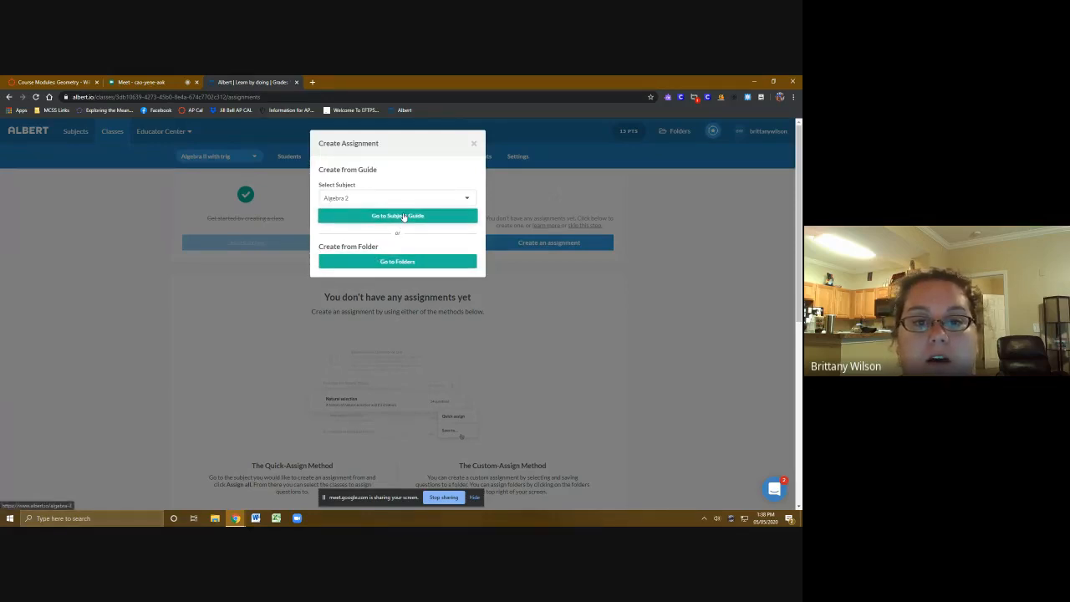
- Choose to create the assignment from a folder and look through the saved question folders
click(407, 261)
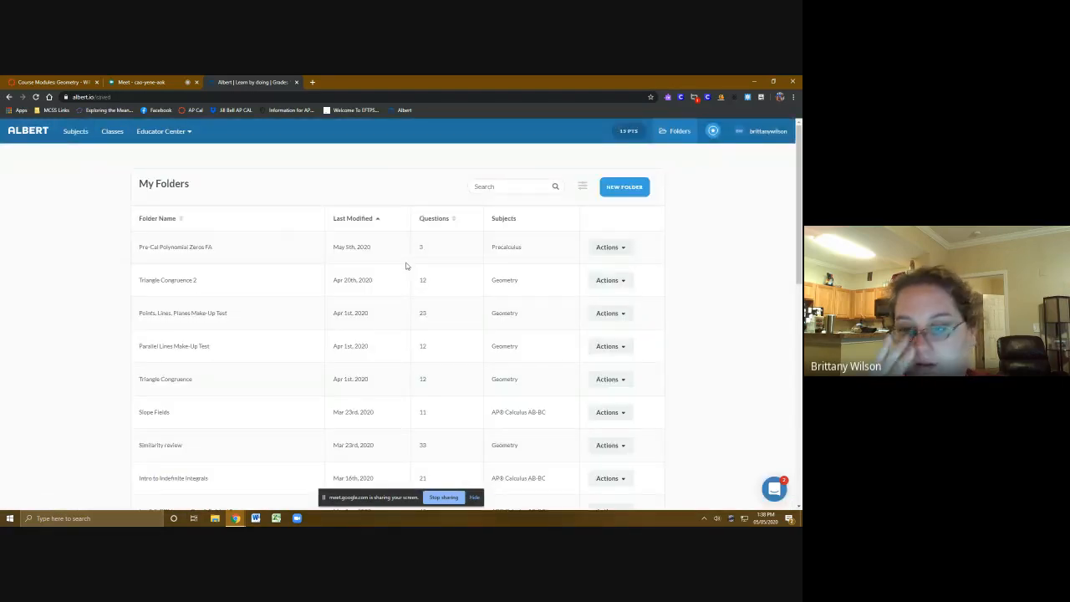
scroll(333, 327, down, 15)
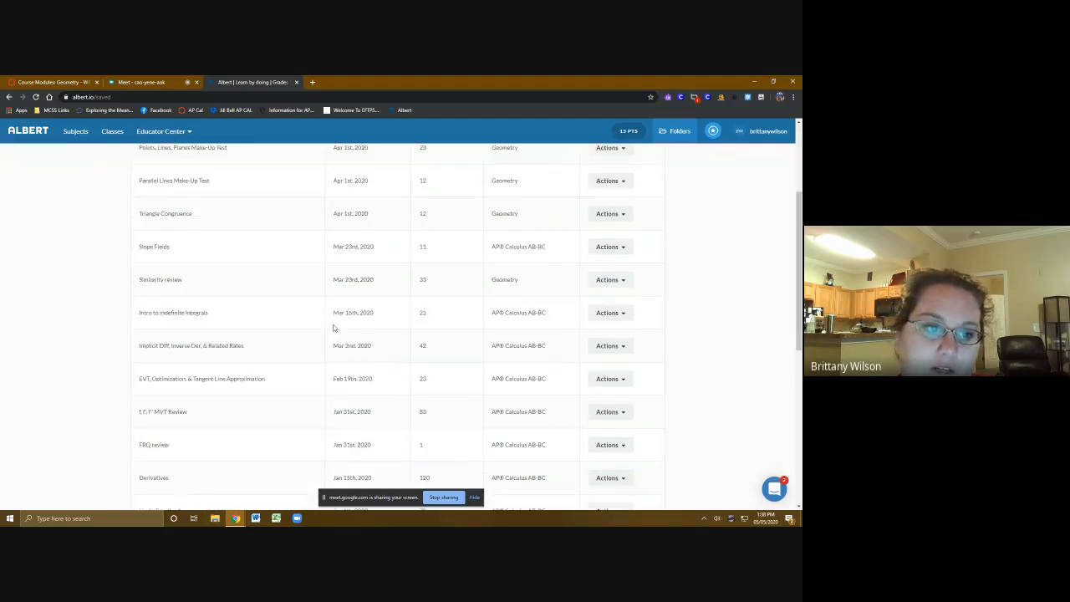
scroll(333, 328, up, 5)
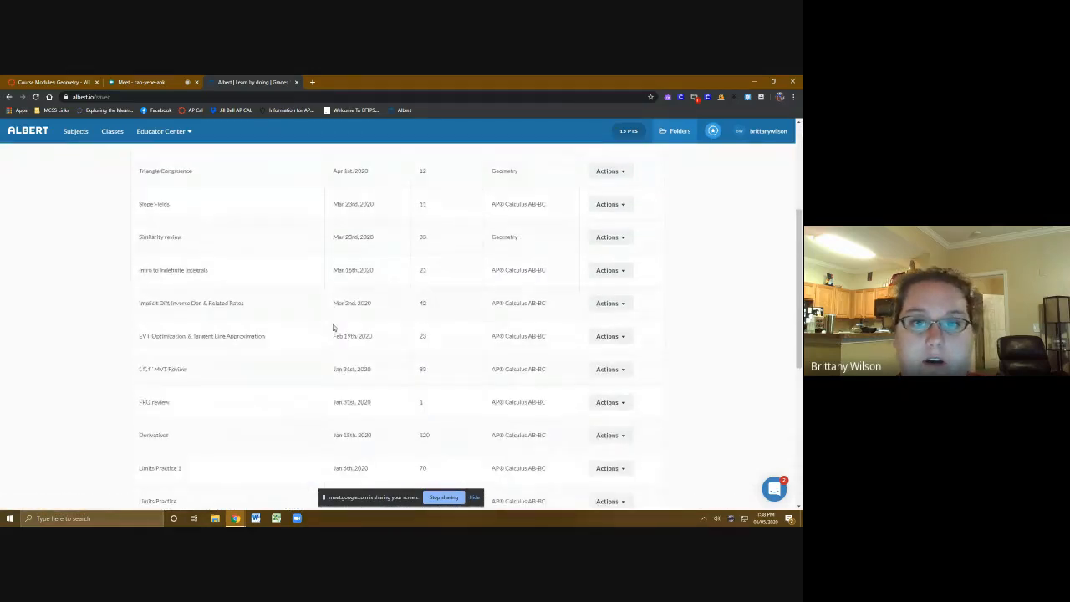
- View the actions available for the Points, Lines, Planes Make-Up Test and Slope Fields folders
click(624, 233)
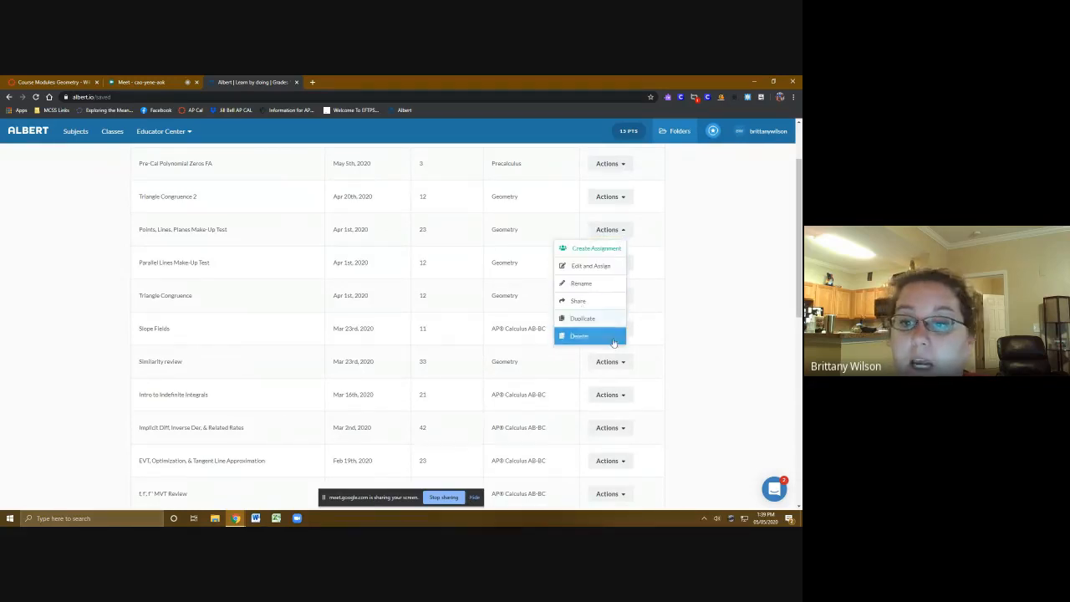
click(585, 306)
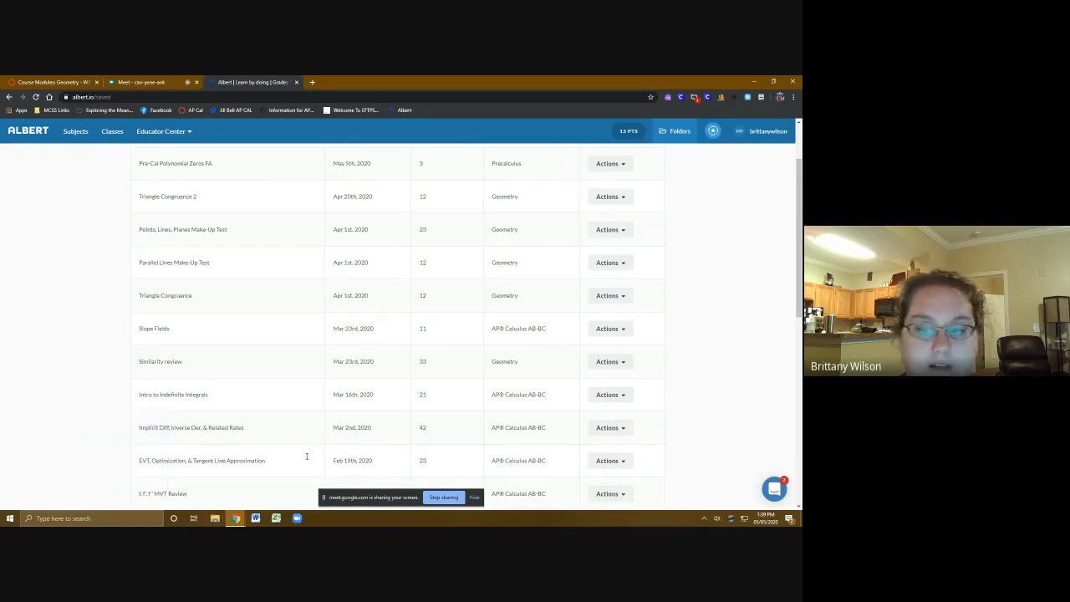
click(623, 330)
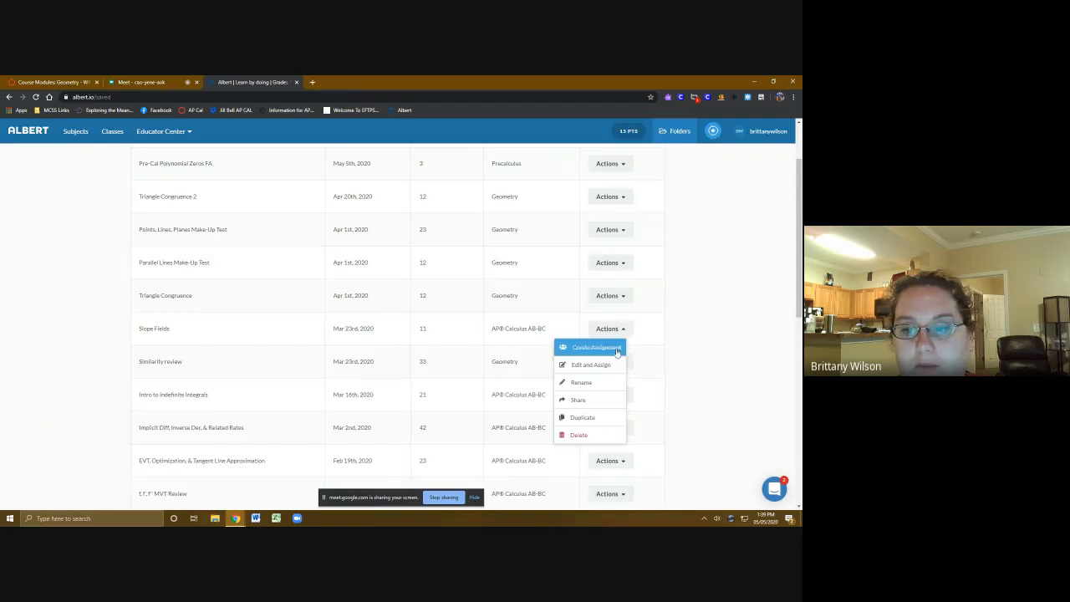
click(567, 407)
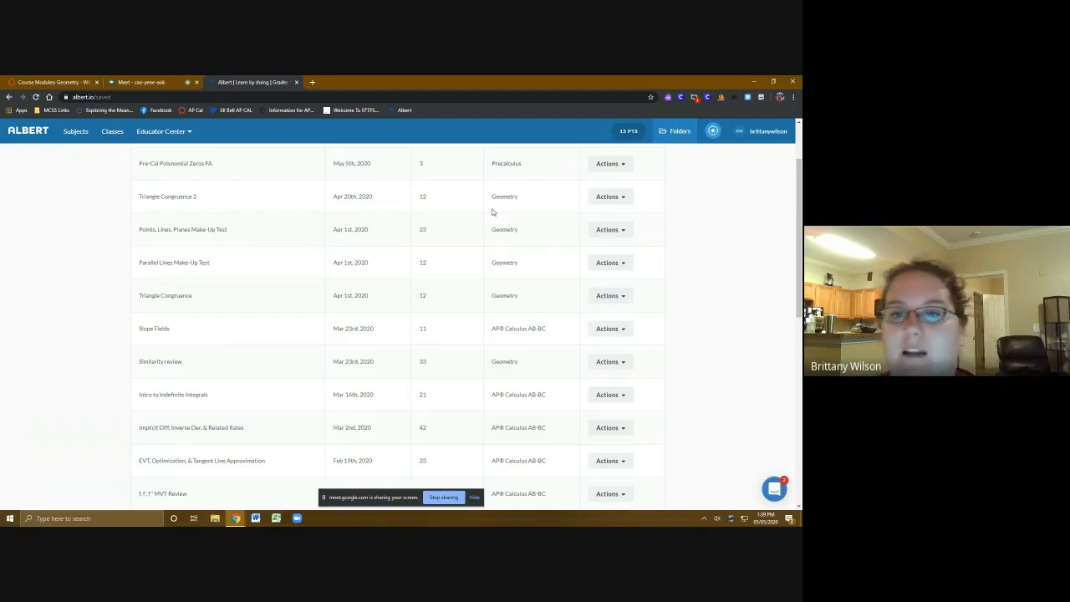
scroll(510, 243, up, 2)
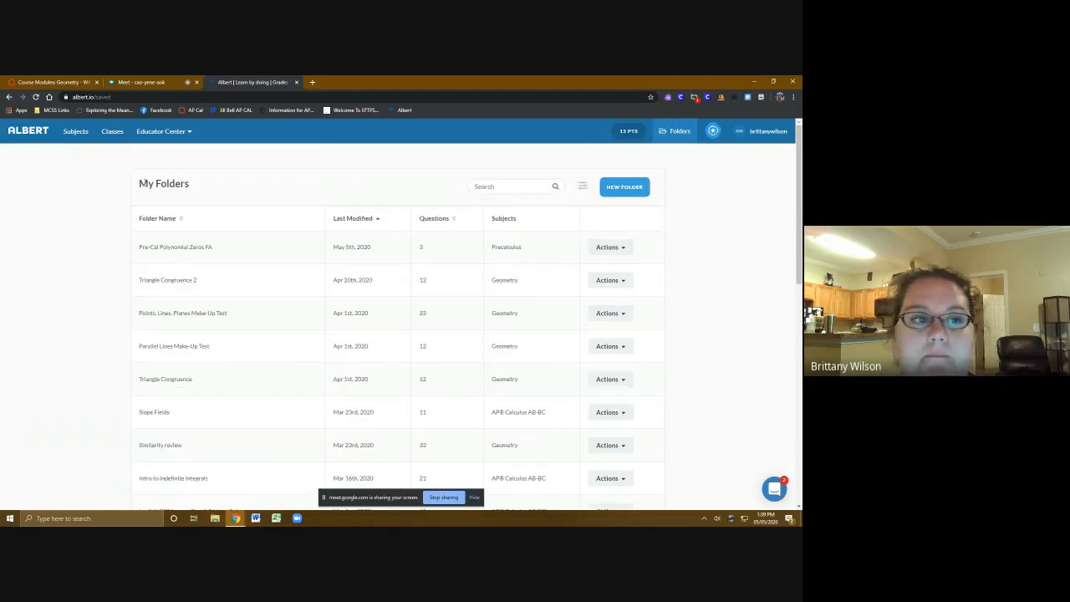
- Return to the class list, open the Pre-Calculus class, and view its assignments
click(112, 132)
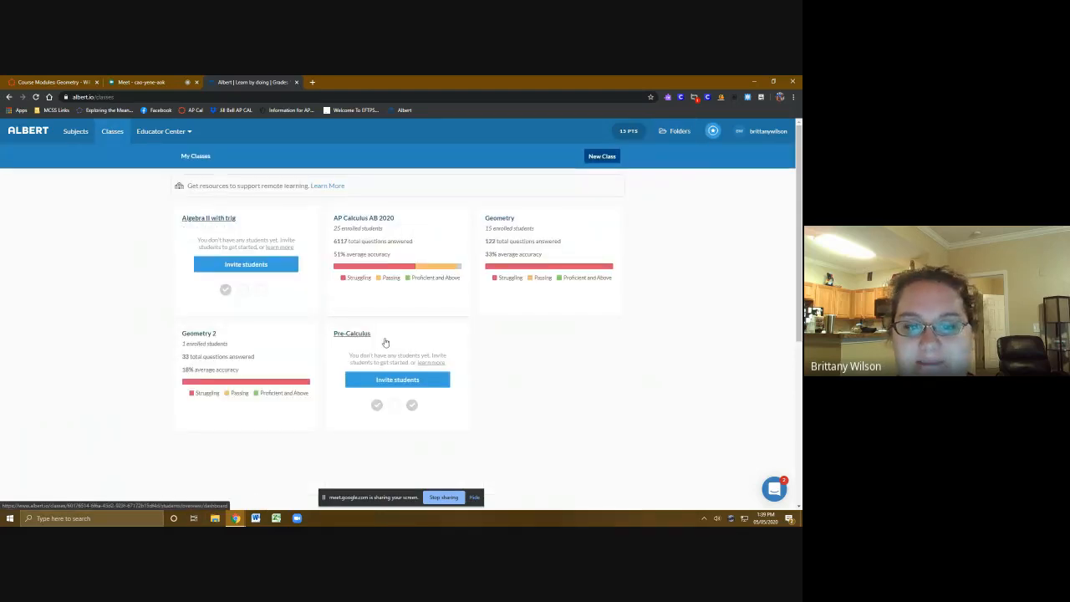
click(349, 333)
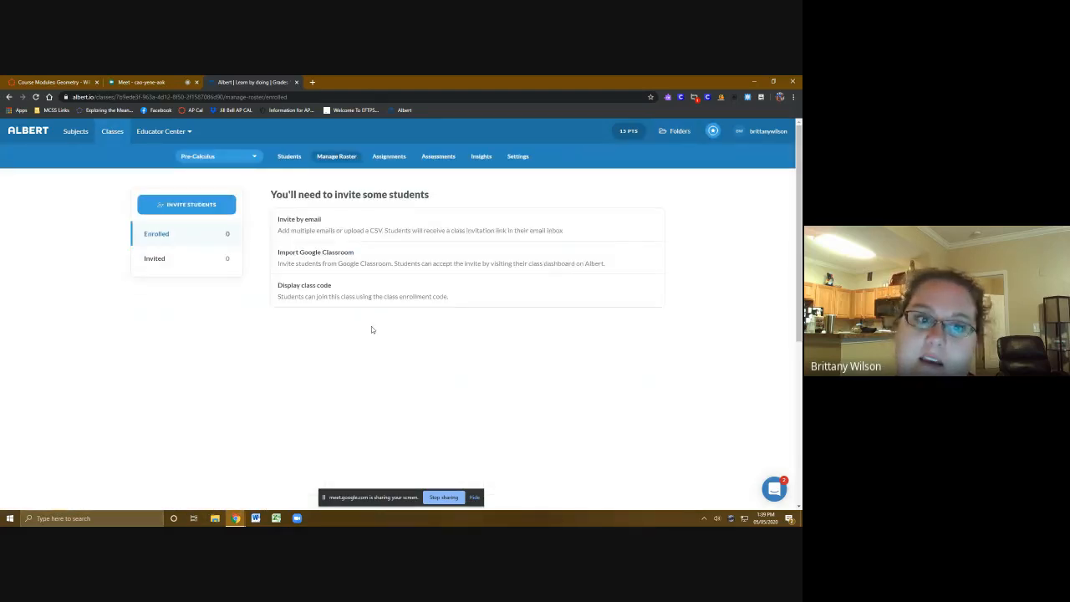
click(374, 159)
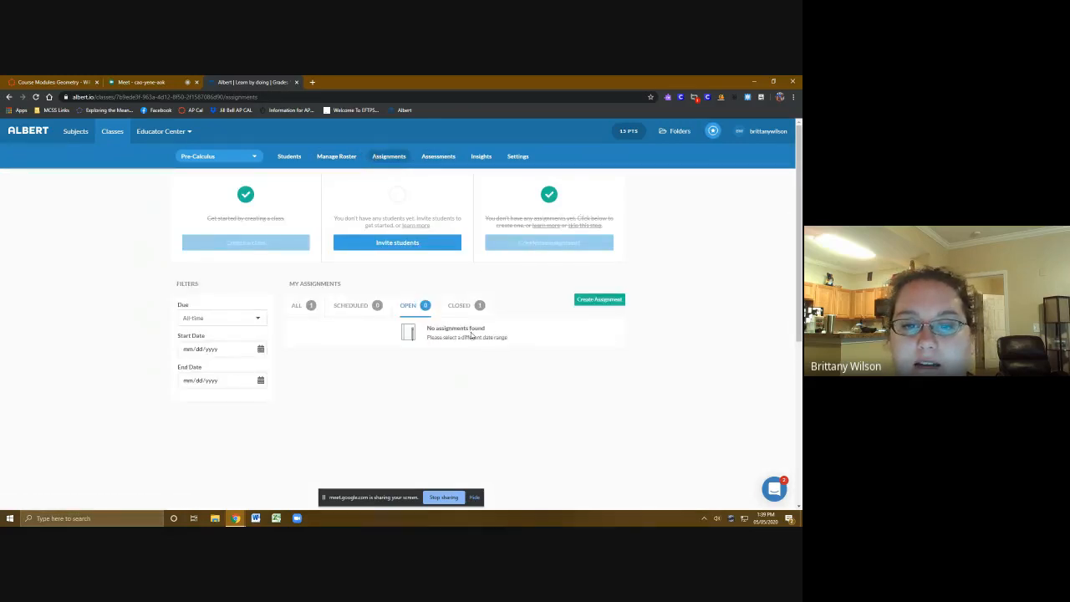
click(599, 301)
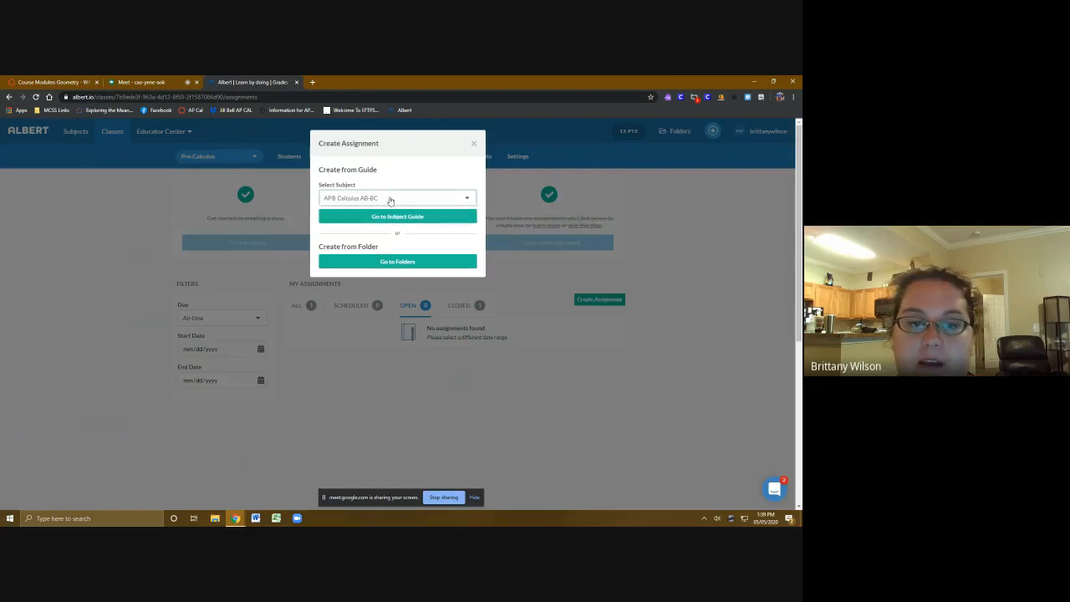
click(390, 200)
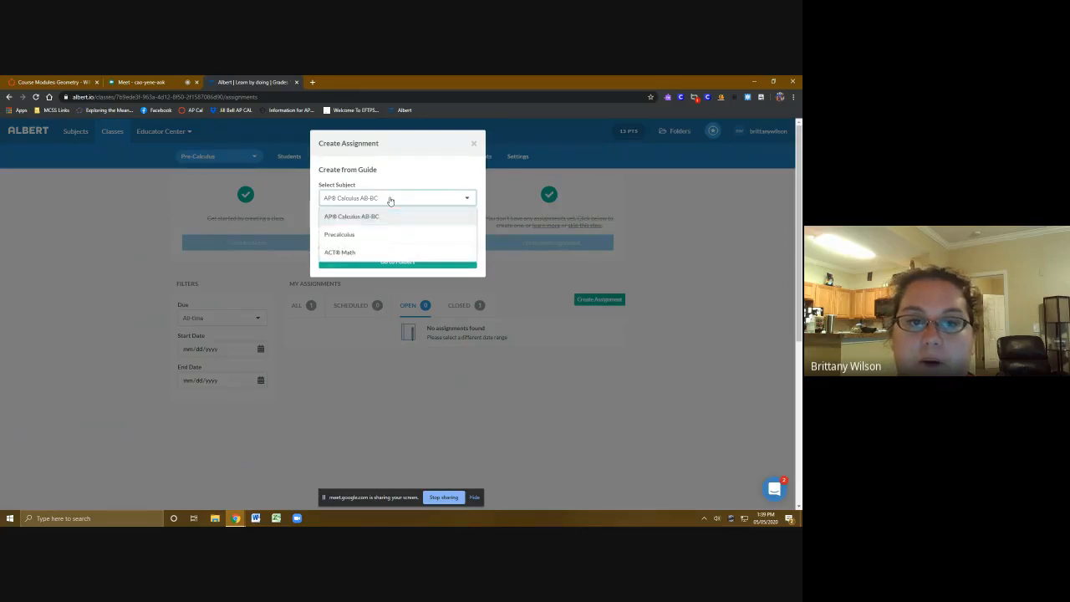
click(390, 236)
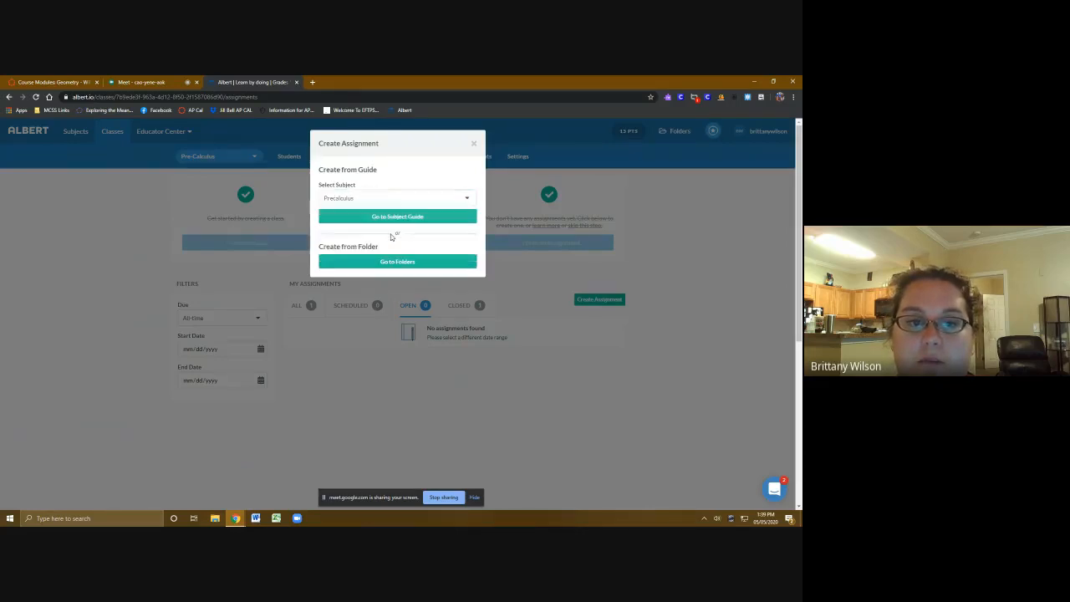
click(474, 144)
click(8, 97)
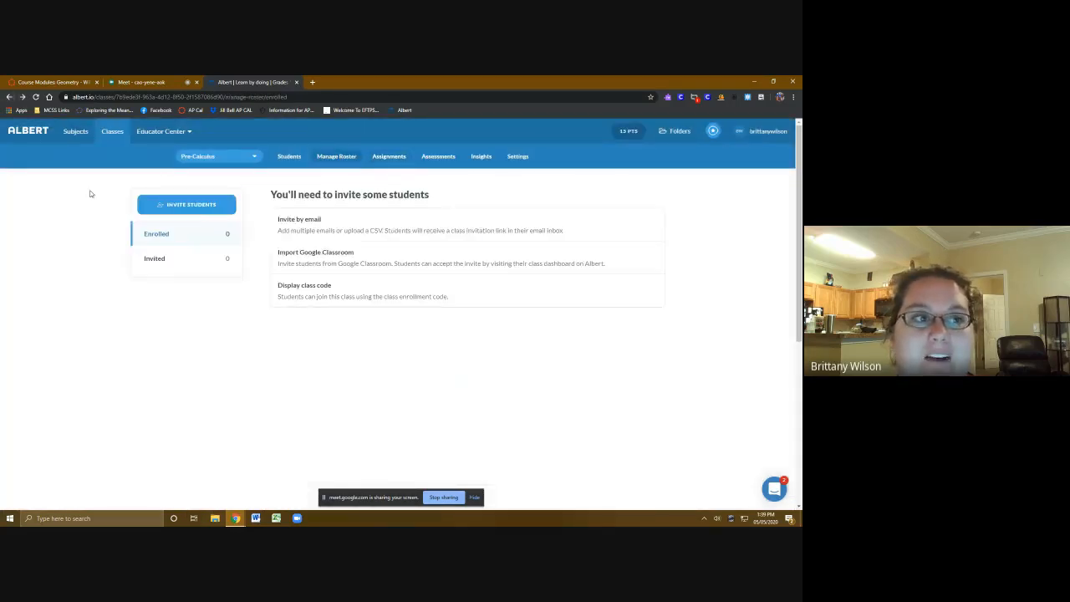
- Start a new assignment in the Algebra II with trig class and go to the Algebra 2 subject guide
click(116, 141)
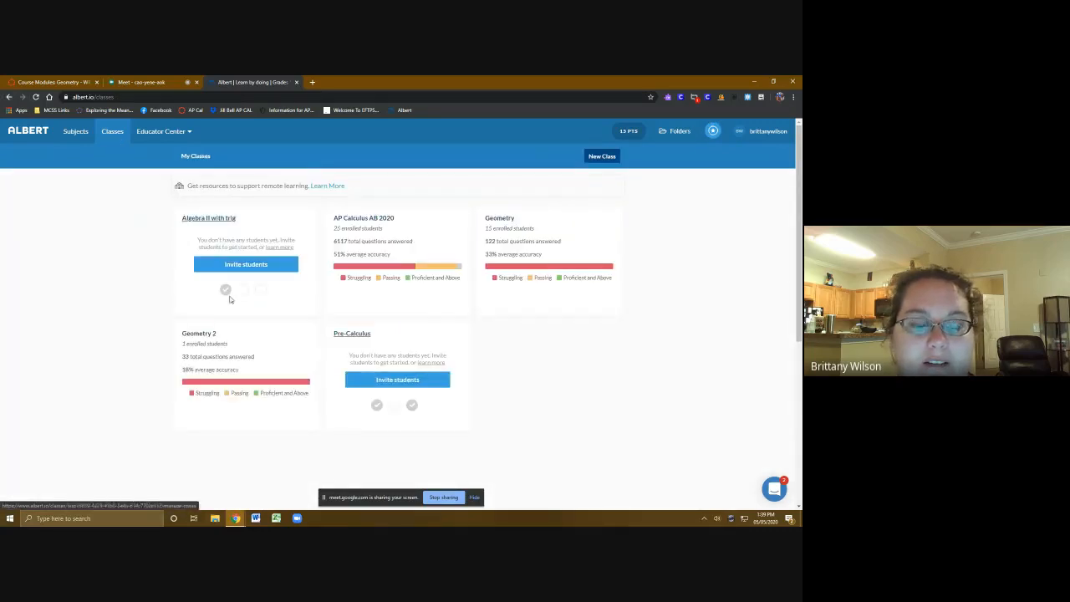
click(214, 218)
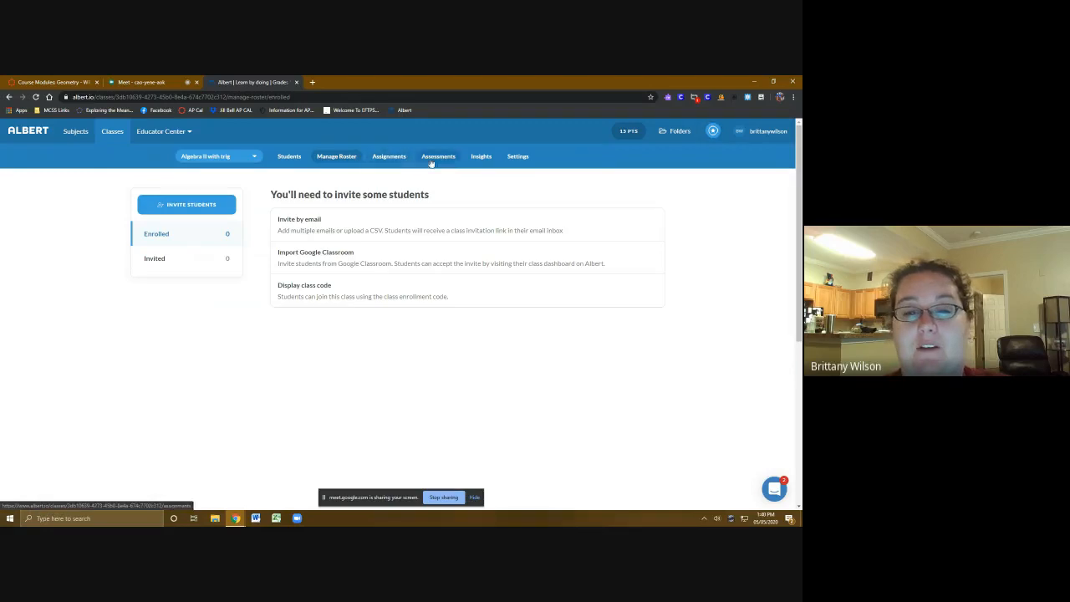
click(383, 156)
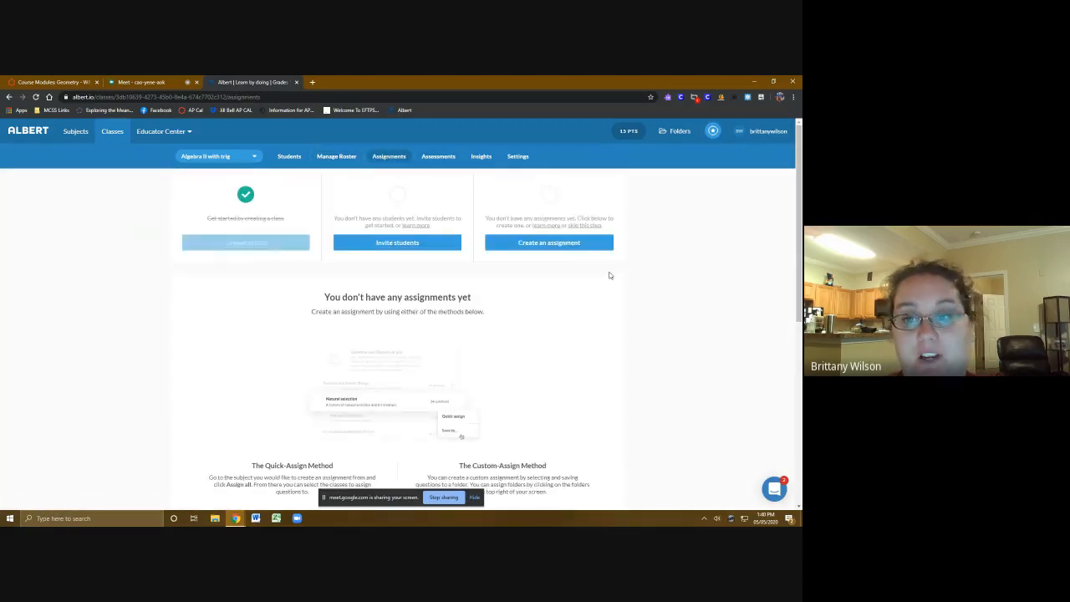
click(566, 244)
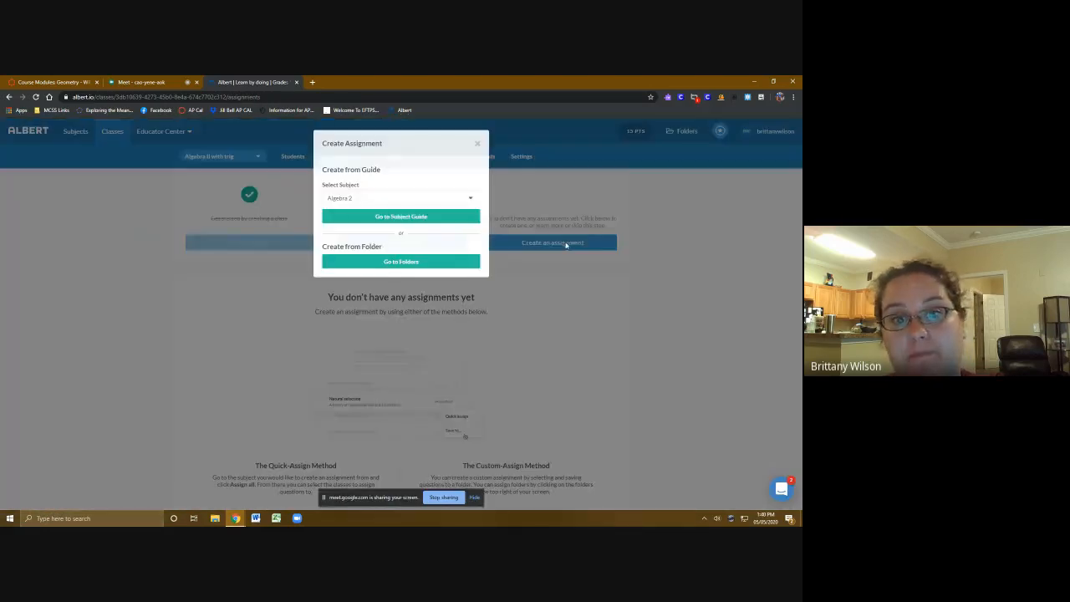
click(412, 218)
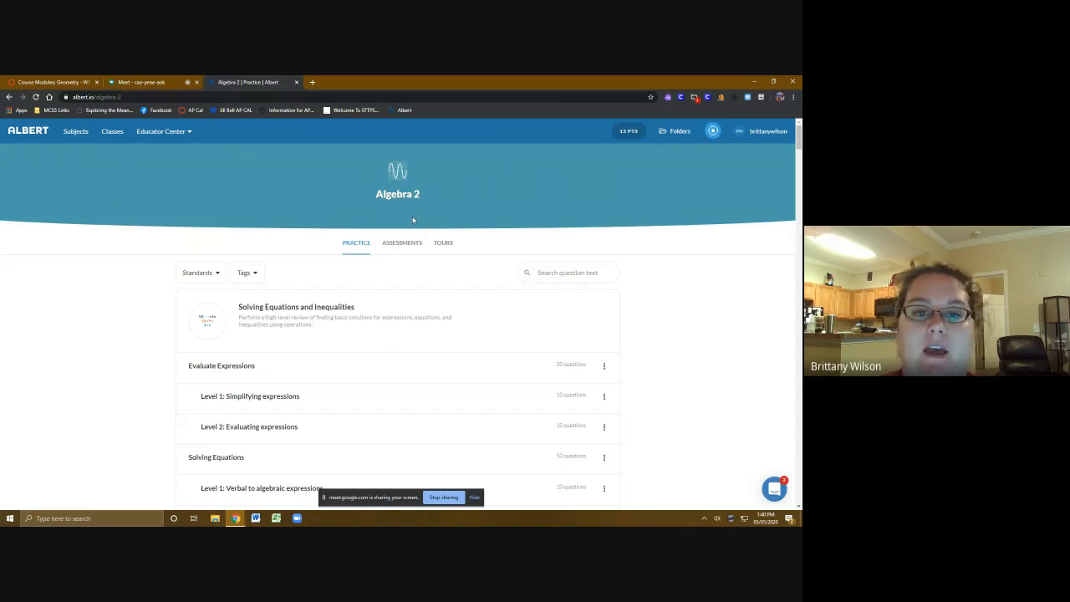
- Look through the topic quizzes among the Algebra 2 assessments
click(421, 247)
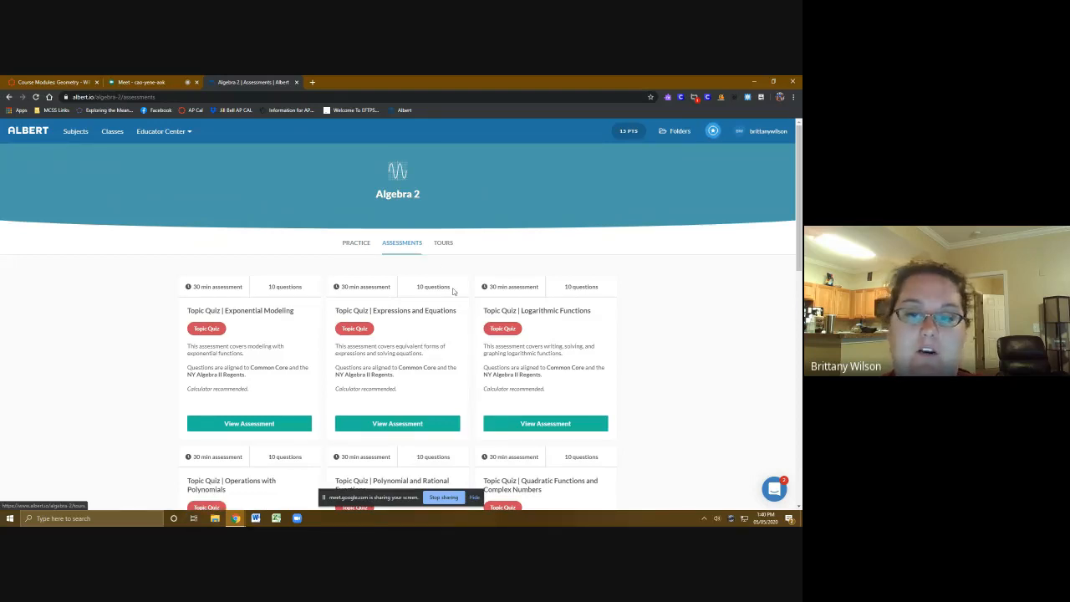
scroll(456, 292, down, 4)
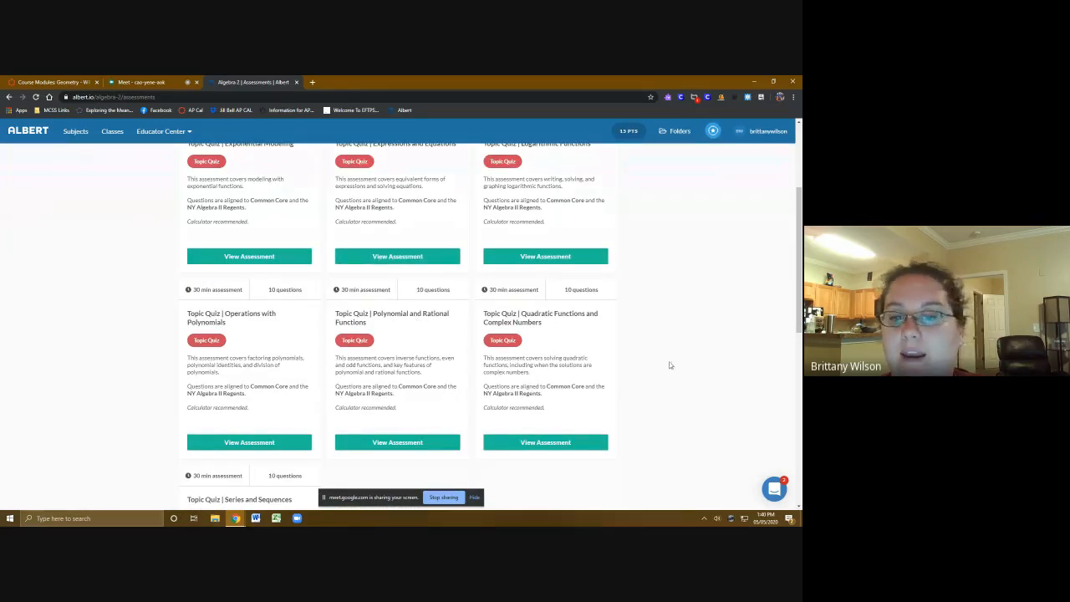
scroll(429, 341, down, 4)
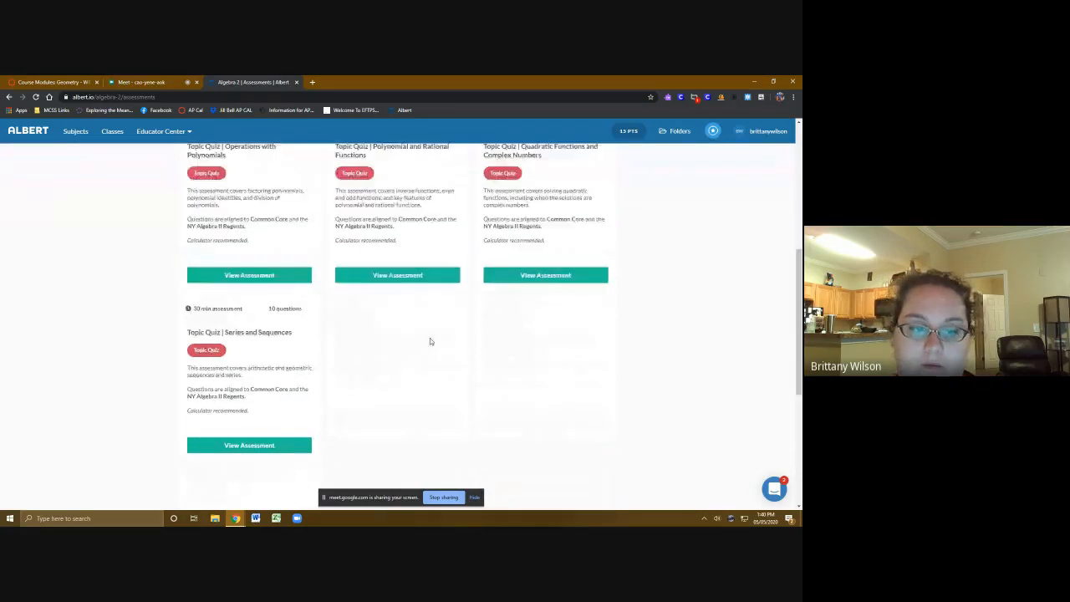
scroll(418, 322, up, 8)
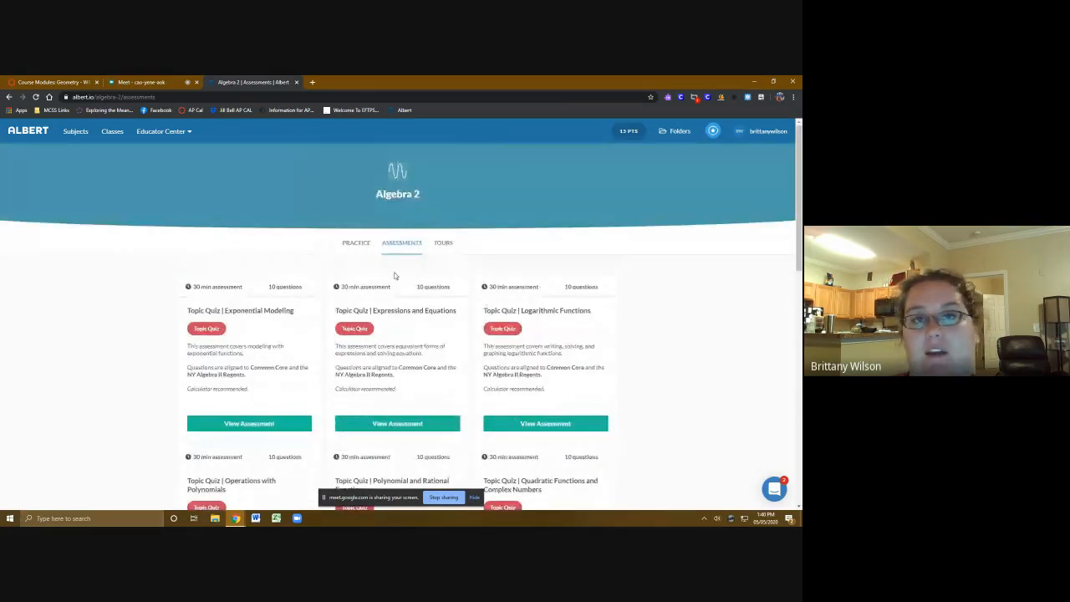
- Return to the Algebra 2 practice questions and review all the topics and levels from Solving Equations and Inequalities through trigonometry
click(360, 244)
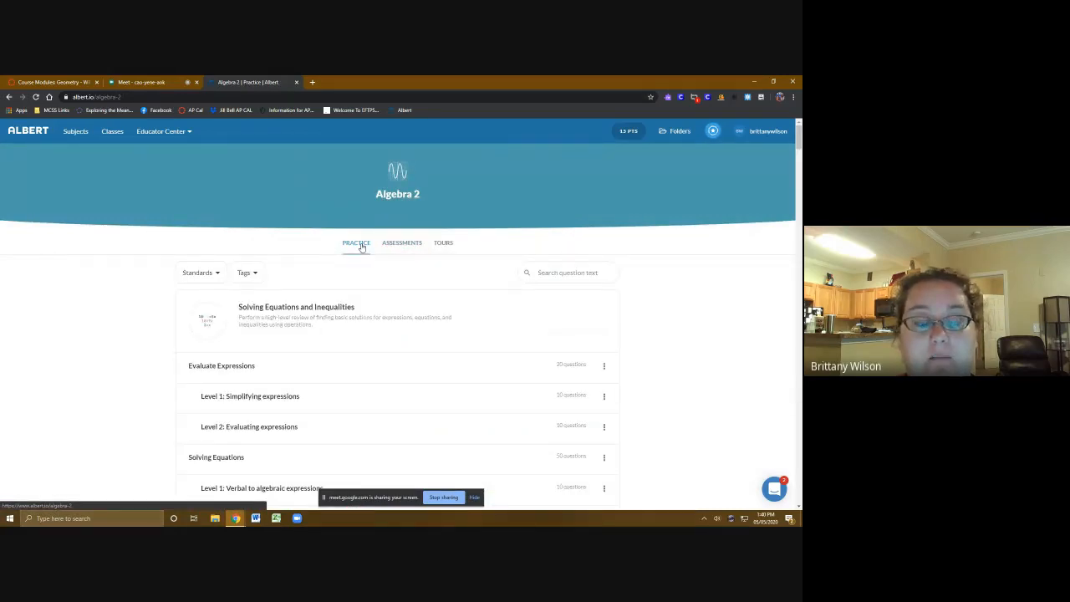
scroll(431, 269, down, 2)
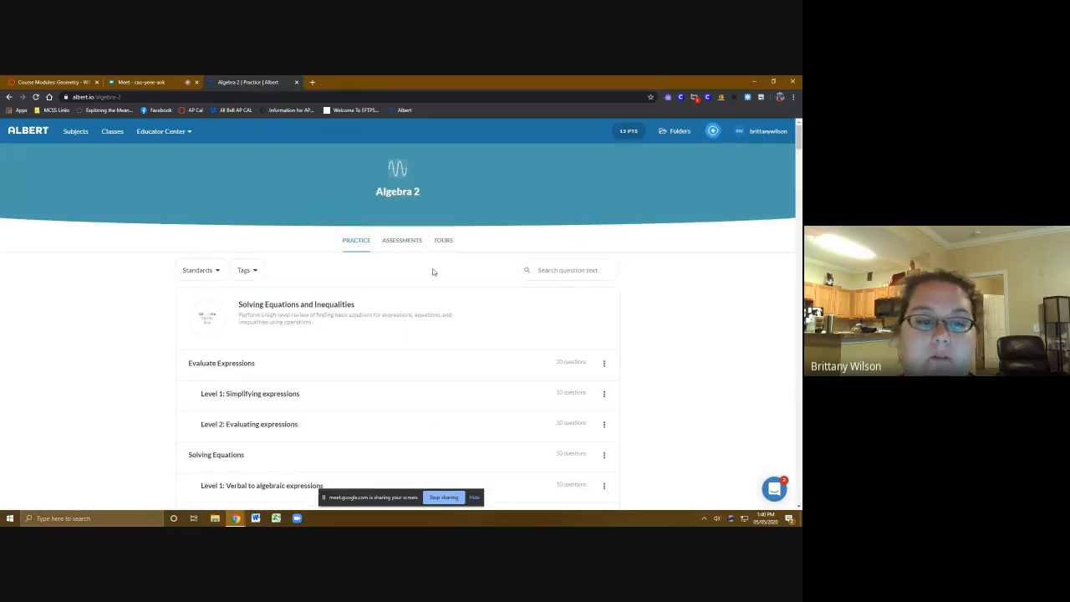
scroll(431, 269, up, 2)
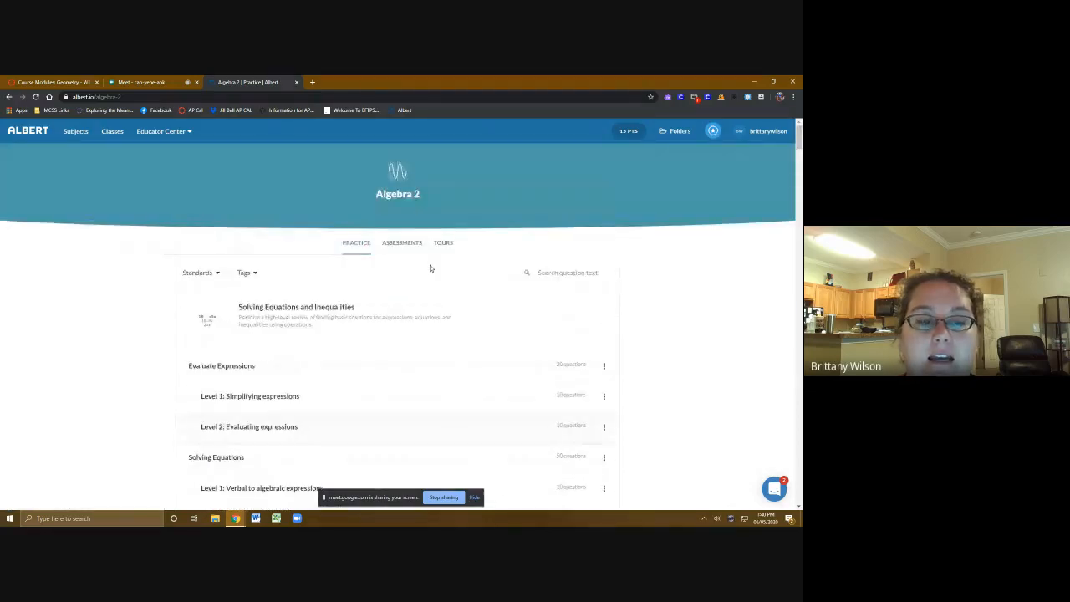
scroll(431, 269, down, 1)
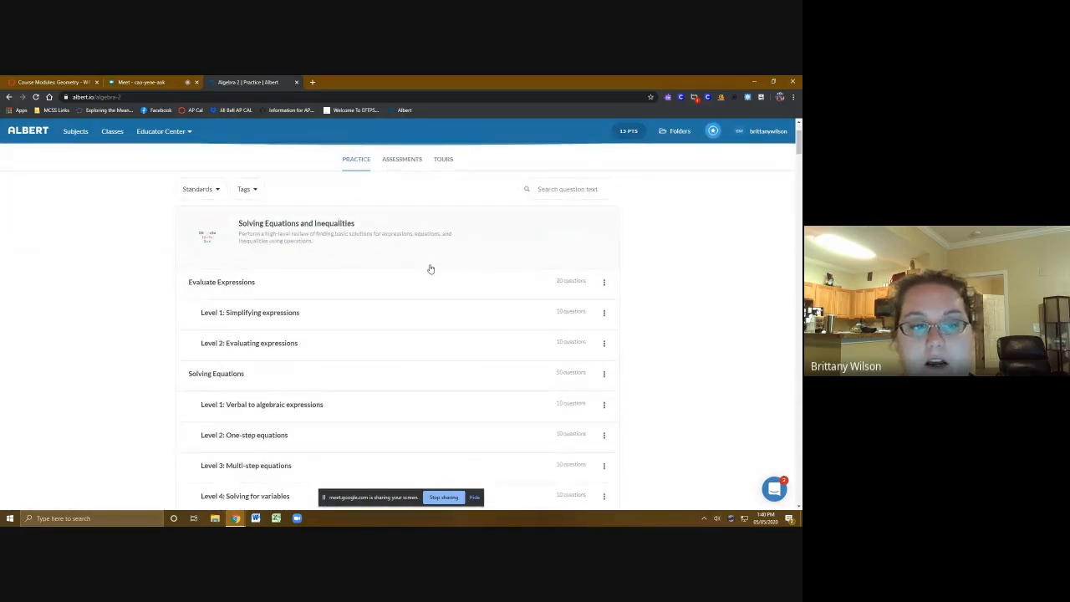
scroll(430, 269, up, 1)
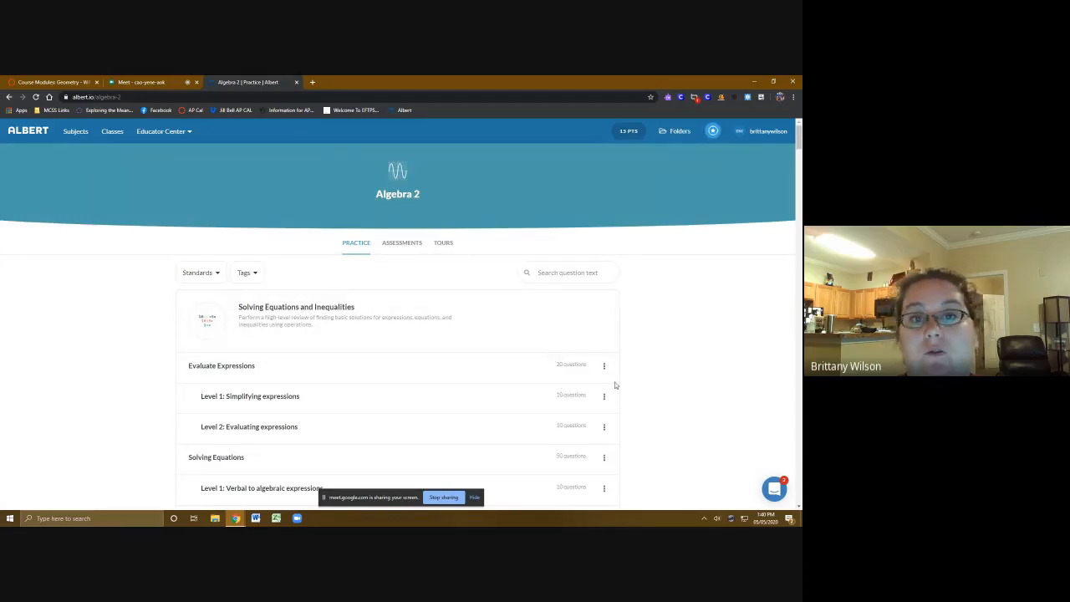
scroll(560, 407, down, 6)
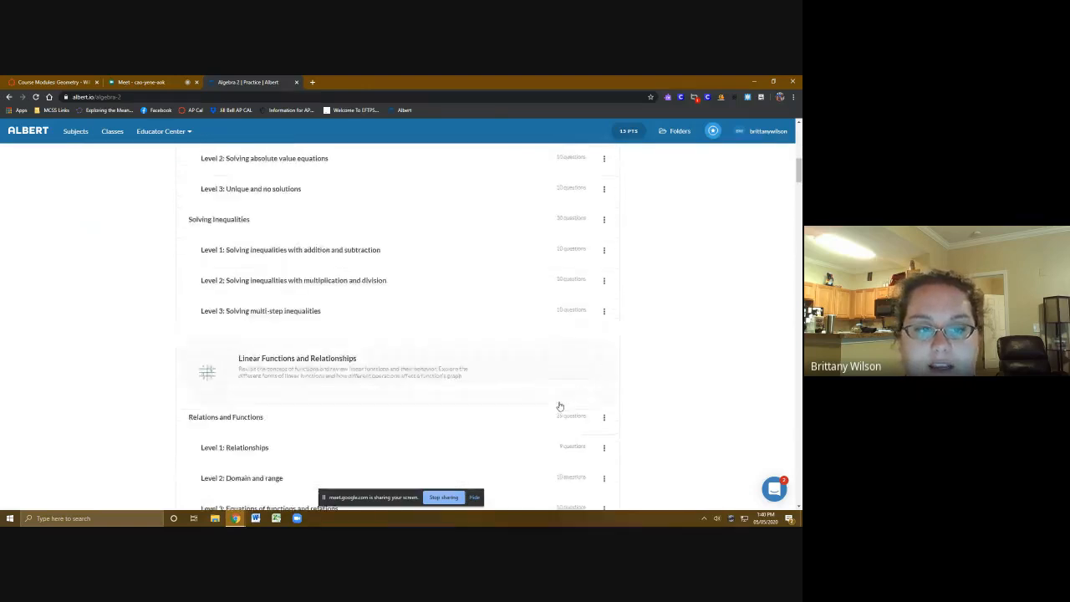
scroll(560, 406, down, 8)
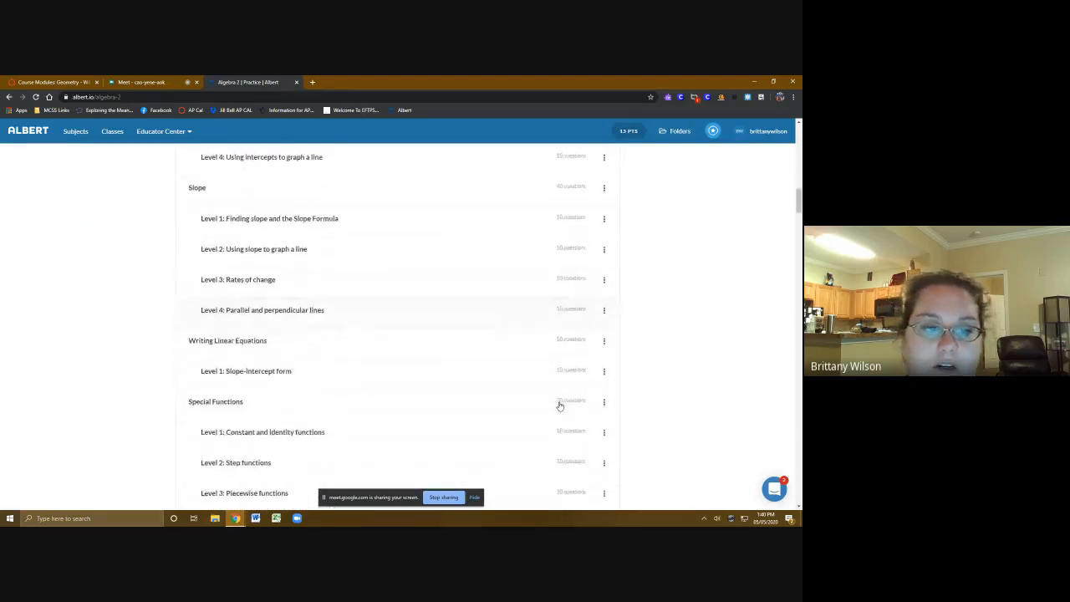
scroll(560, 406, down, 10)
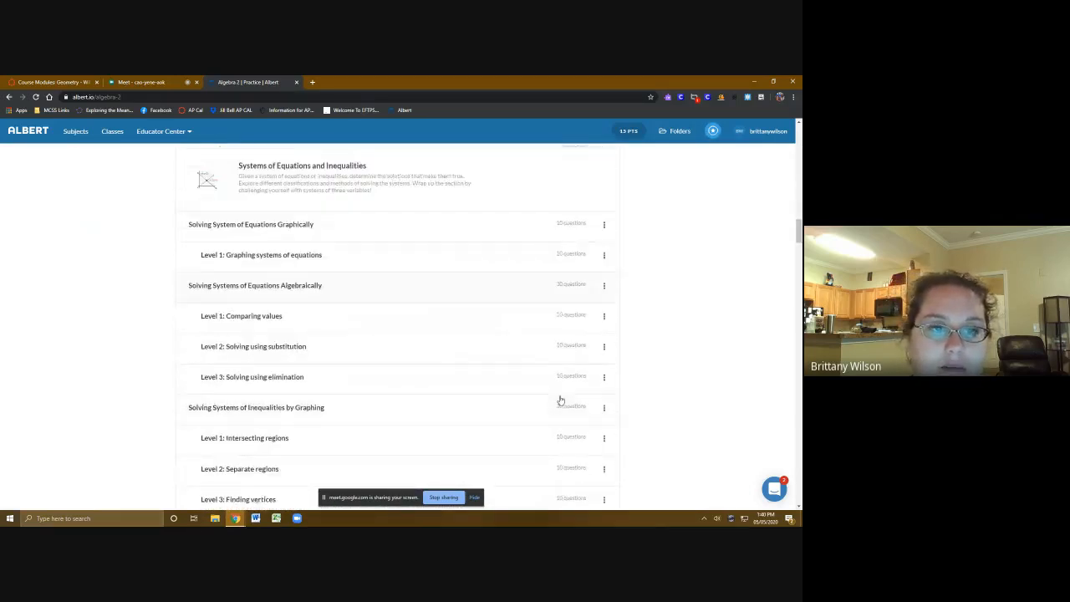
scroll(560, 401, up, 1)
scroll(641, 306, down, 4)
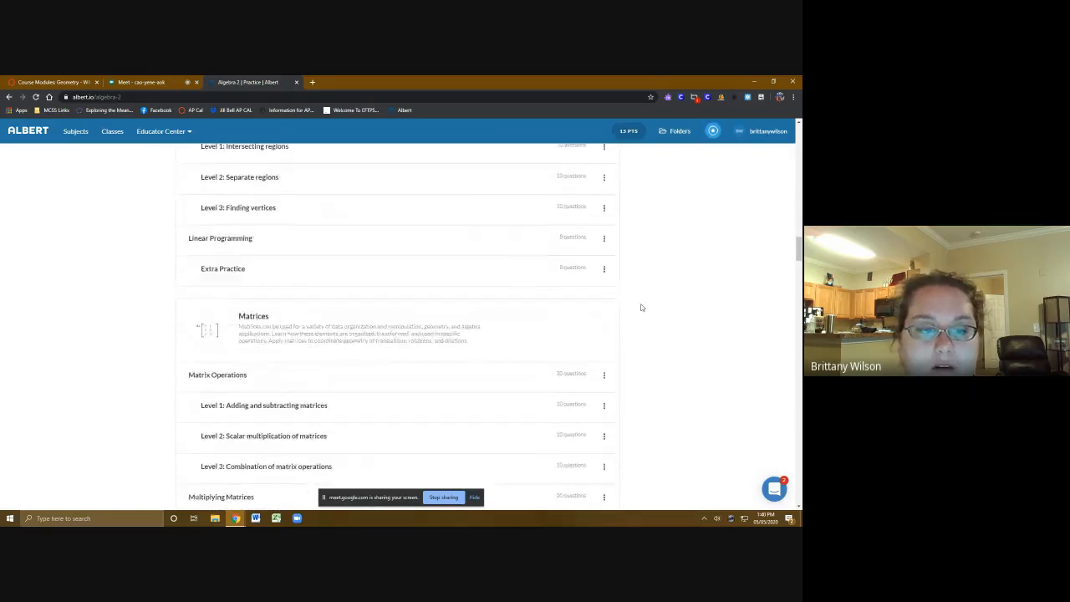
scroll(446, 279, down, 5)
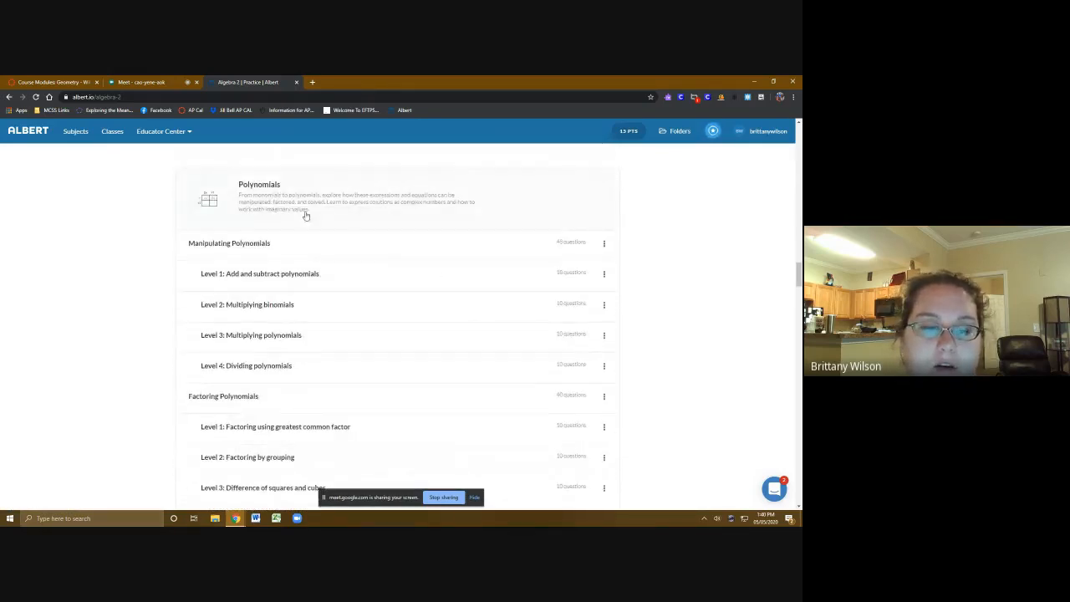
scroll(421, 262, down, 6)
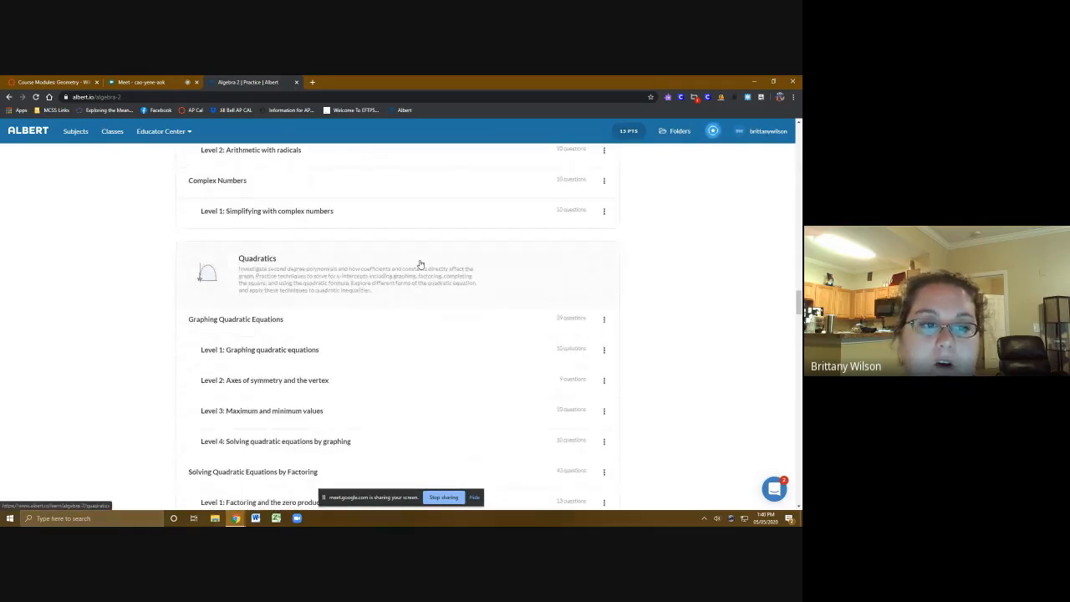
scroll(420, 264, down, 10)
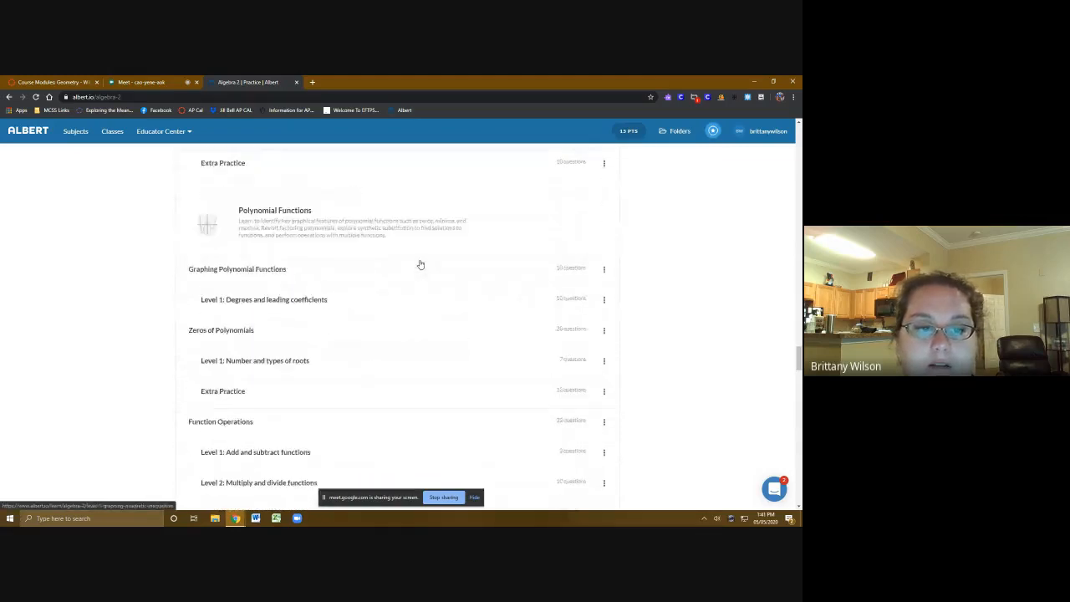
scroll(420, 264, down, 8)
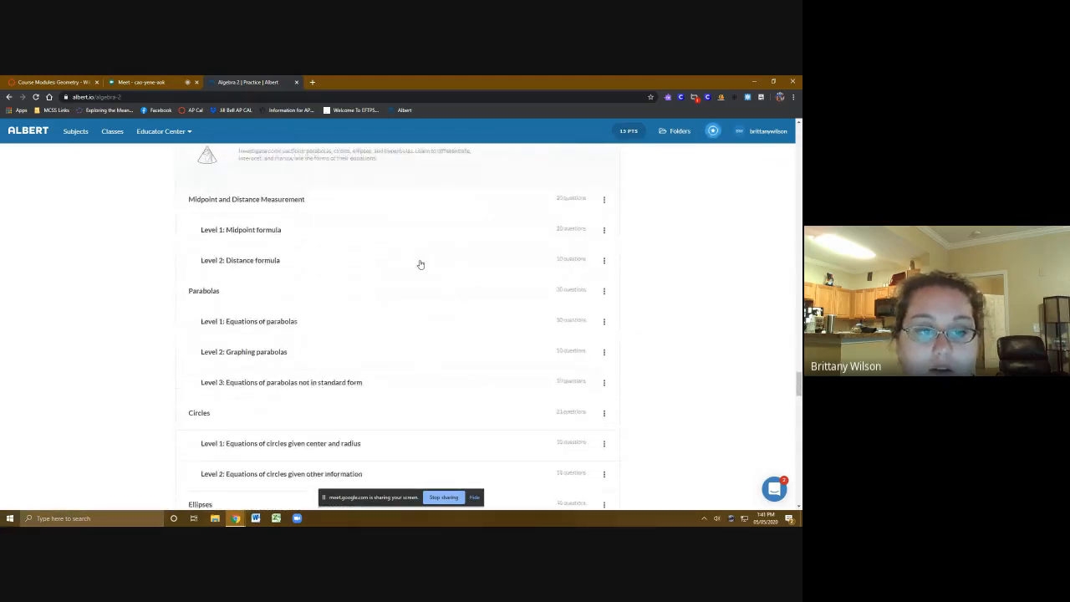
scroll(420, 264, down, 10)
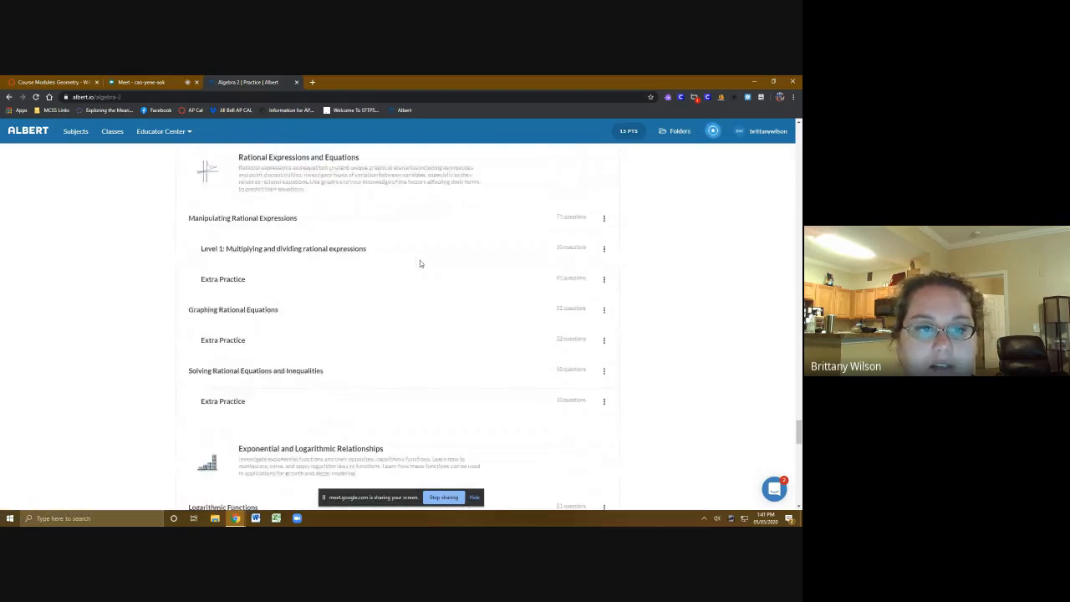
scroll(521, 259, down, 10)
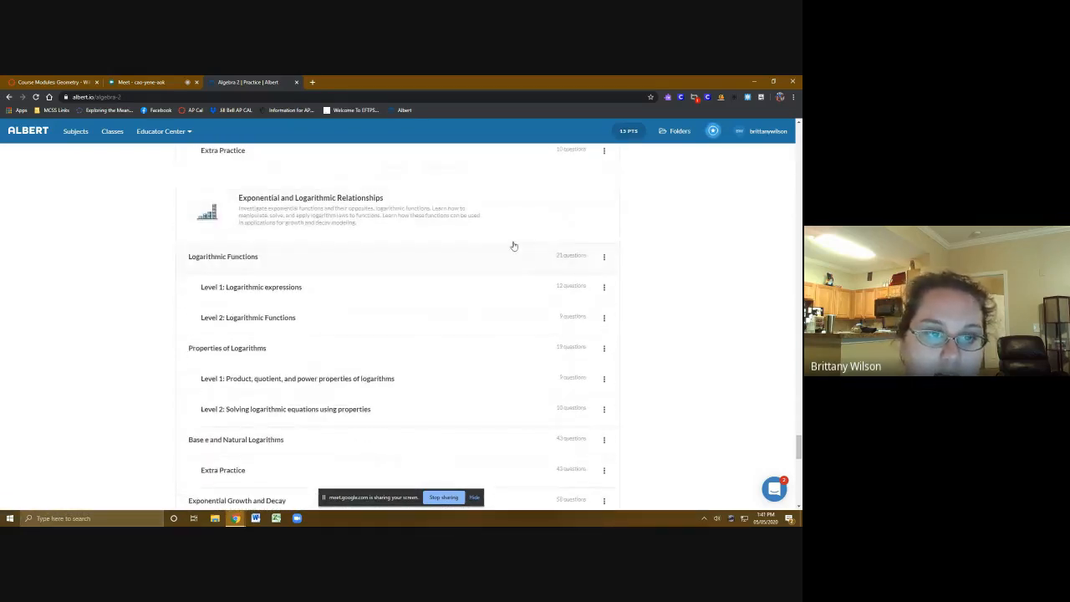
scroll(511, 243, down, 5)
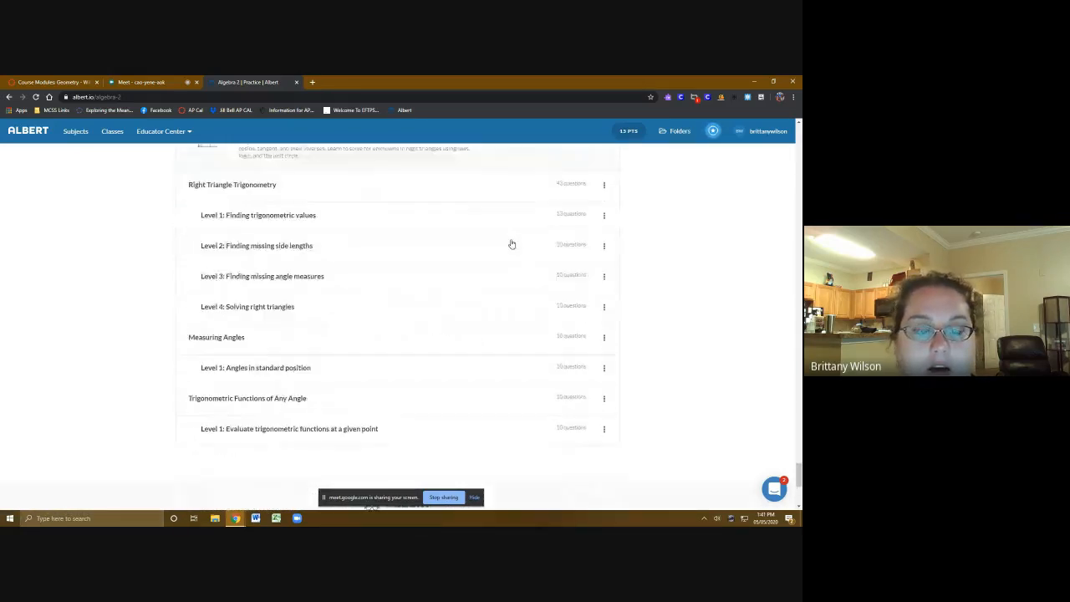
scroll(512, 243, up, 10)
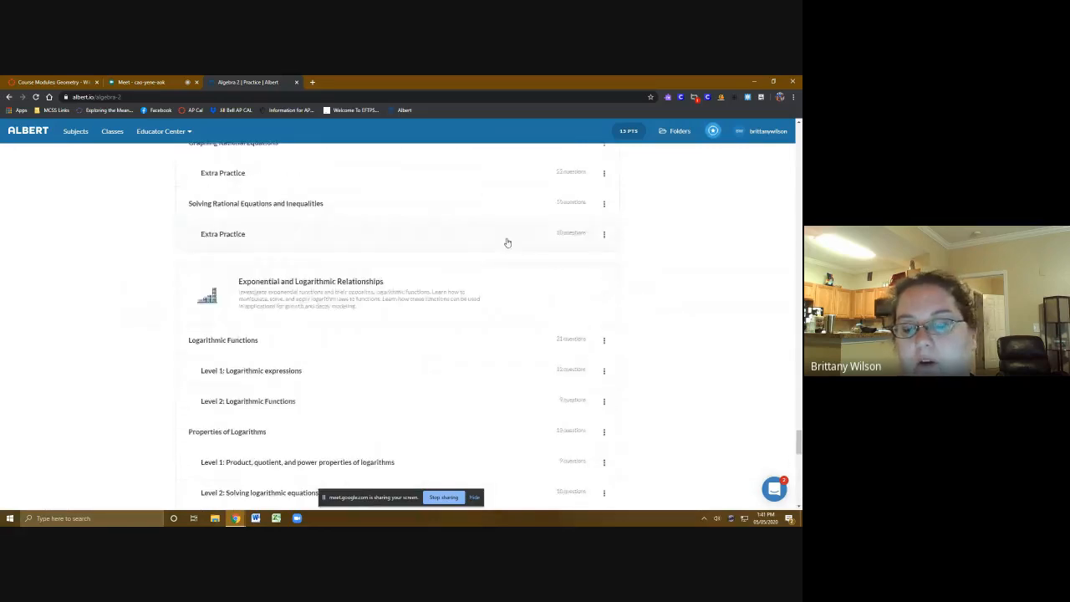
scroll(507, 242, up, 10)
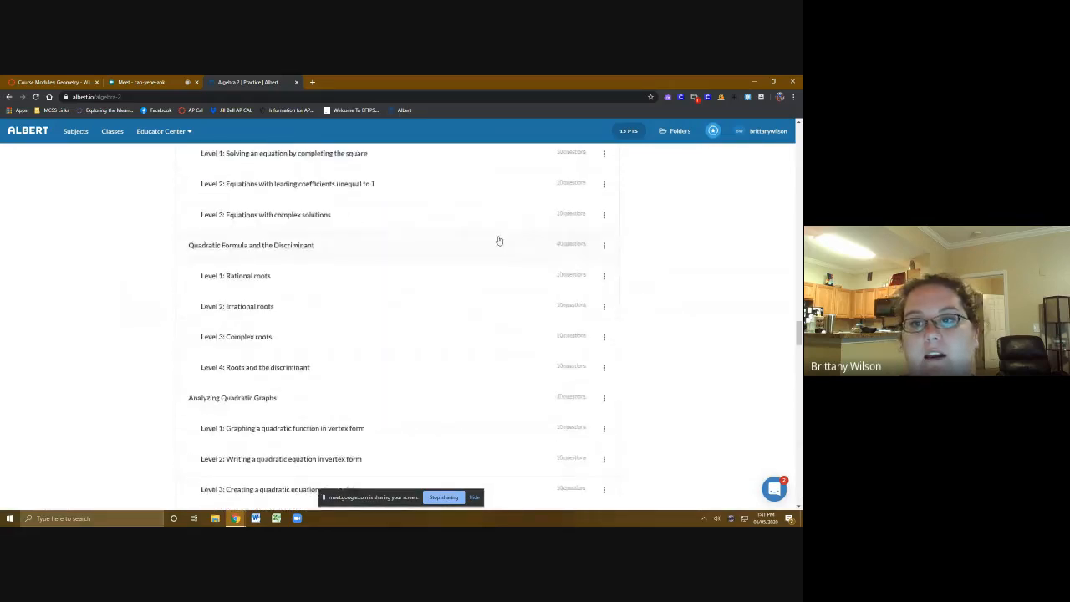
scroll(499, 241, up, 10)
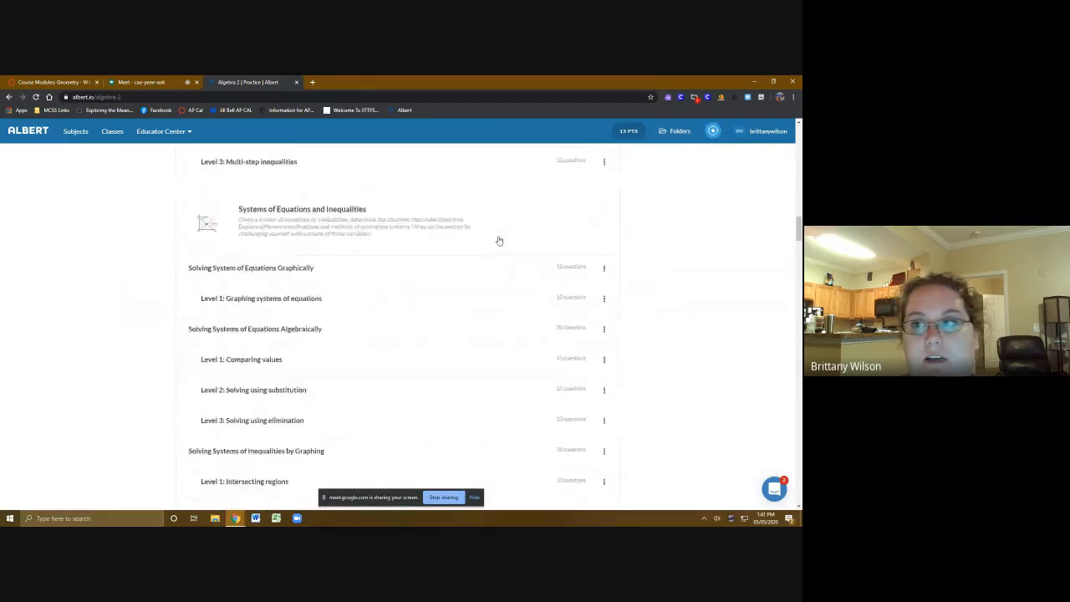
scroll(499, 240, up, 10)
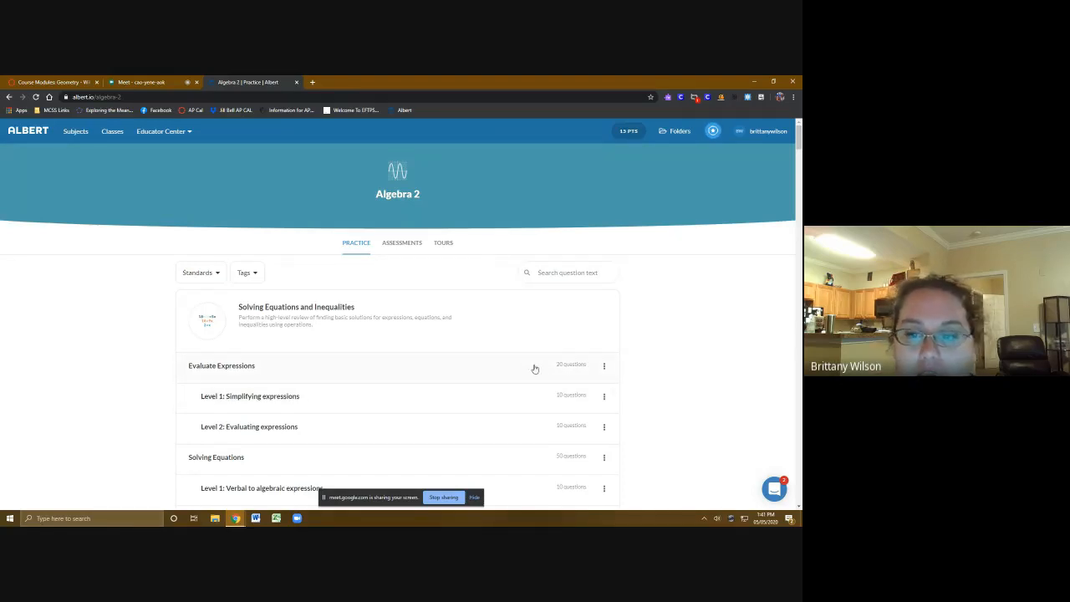
- View the actions available for the Evaluate Expressions topic and open its question set
scroll(504, 373, down, 1)
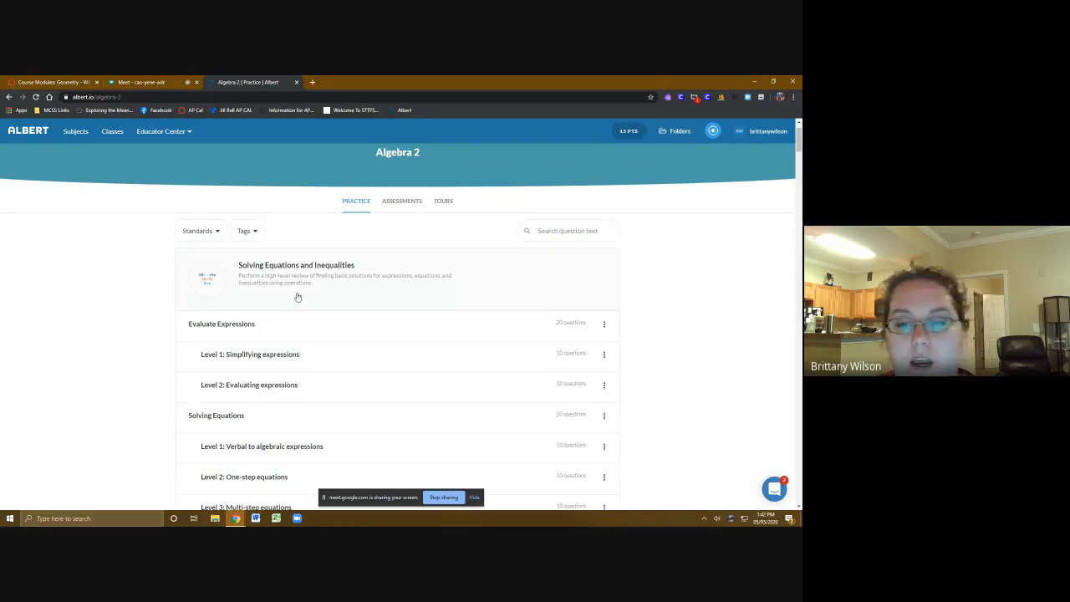
click(604, 324)
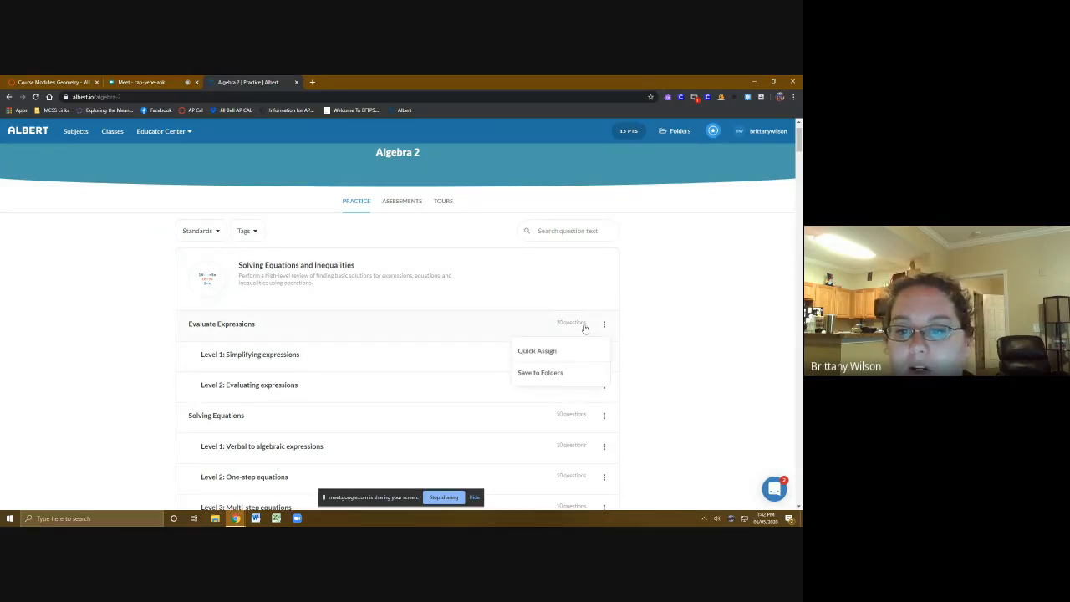
click(456, 332)
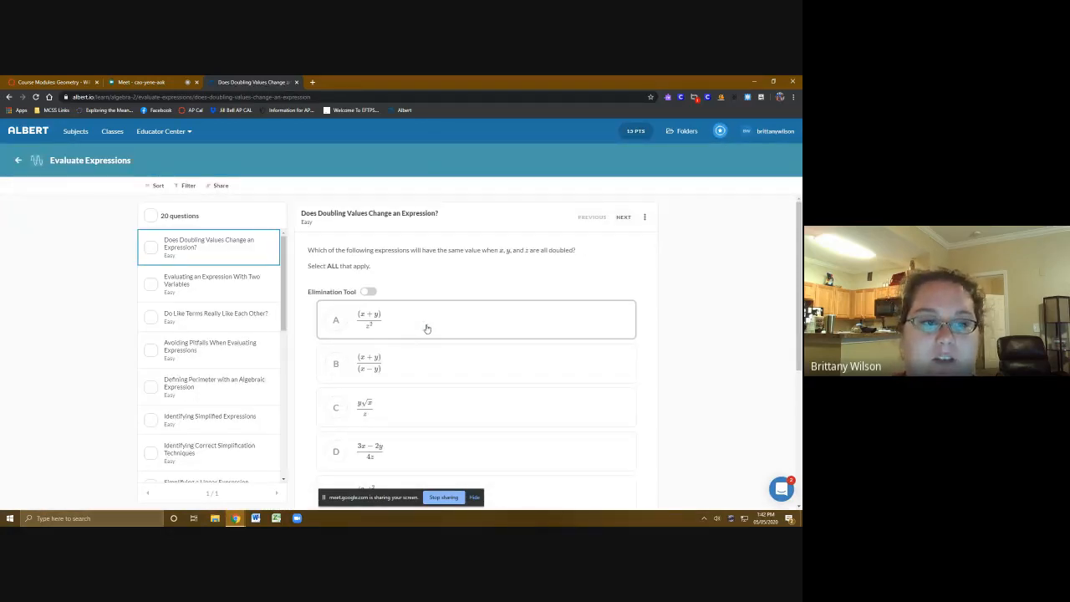
key(alt+Left)
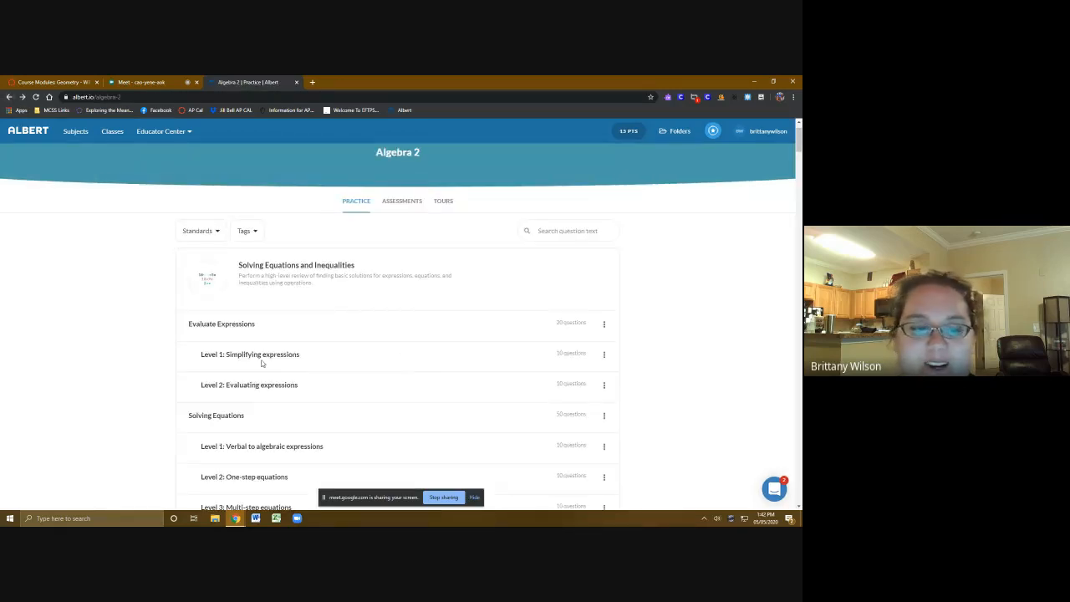
click(230, 326)
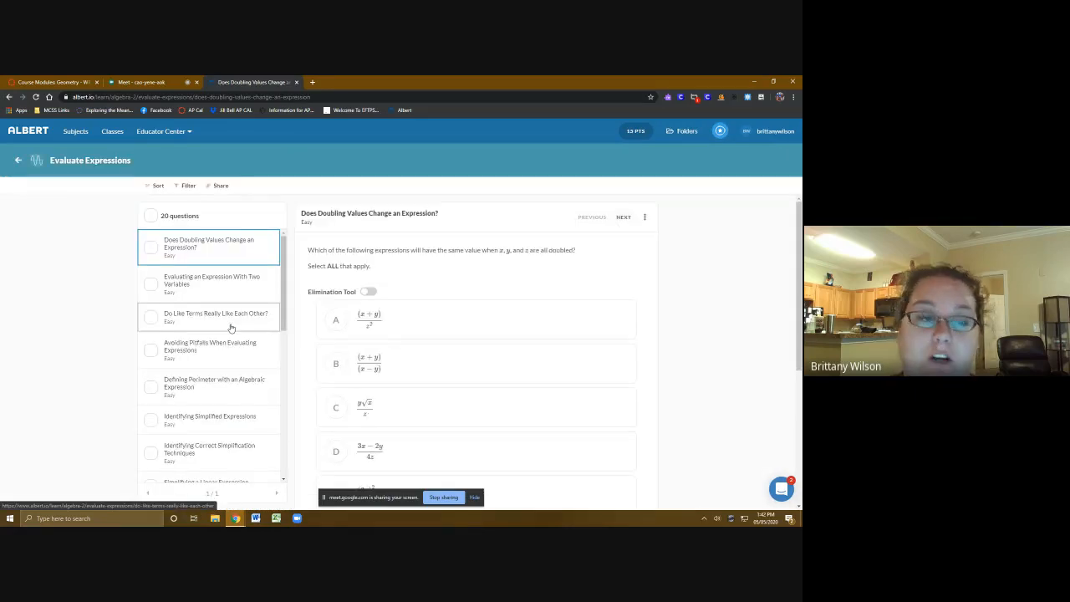
- Select all questions in the Evaluate Expressions set and clear the selection again
click(150, 216)
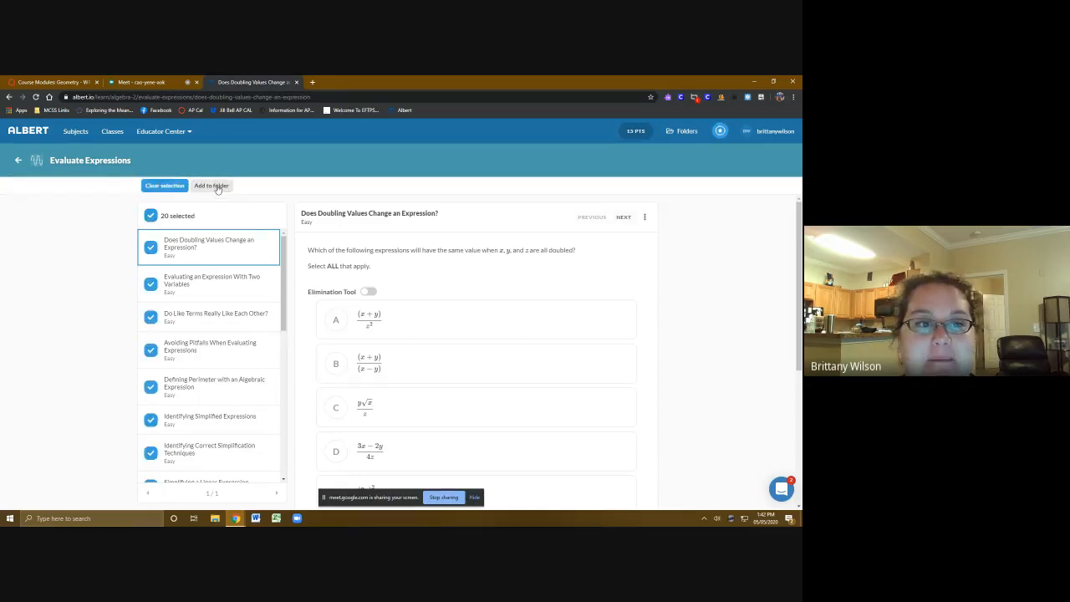
click(152, 220)
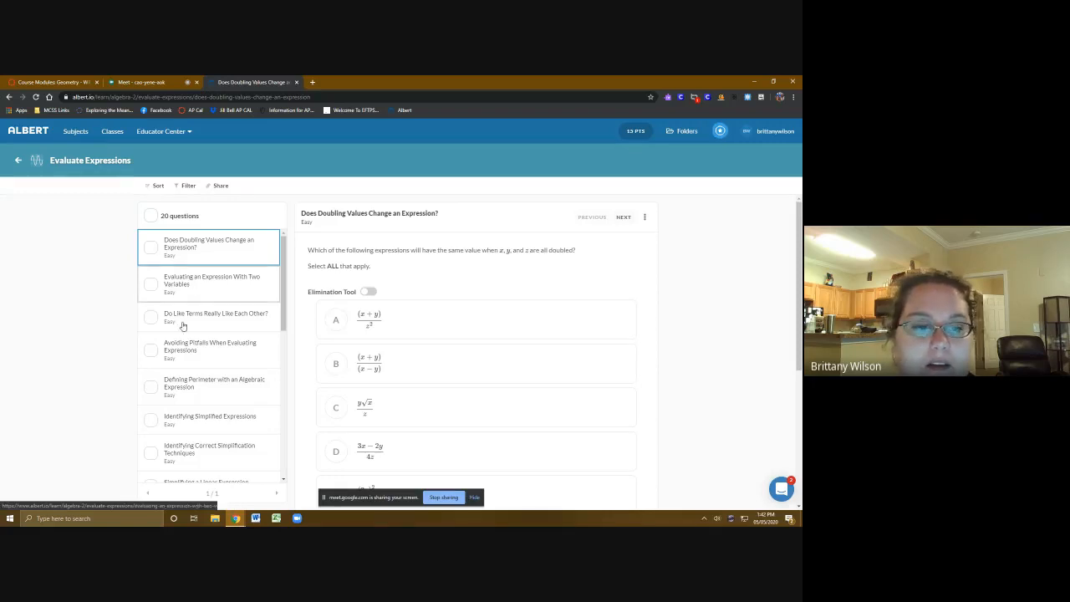
- Preview the questions "Do Like Terms Really Like Each Other?" and "Boiling an Expression Down to a Number" in the Evaluate Expressions set
click(208, 326)
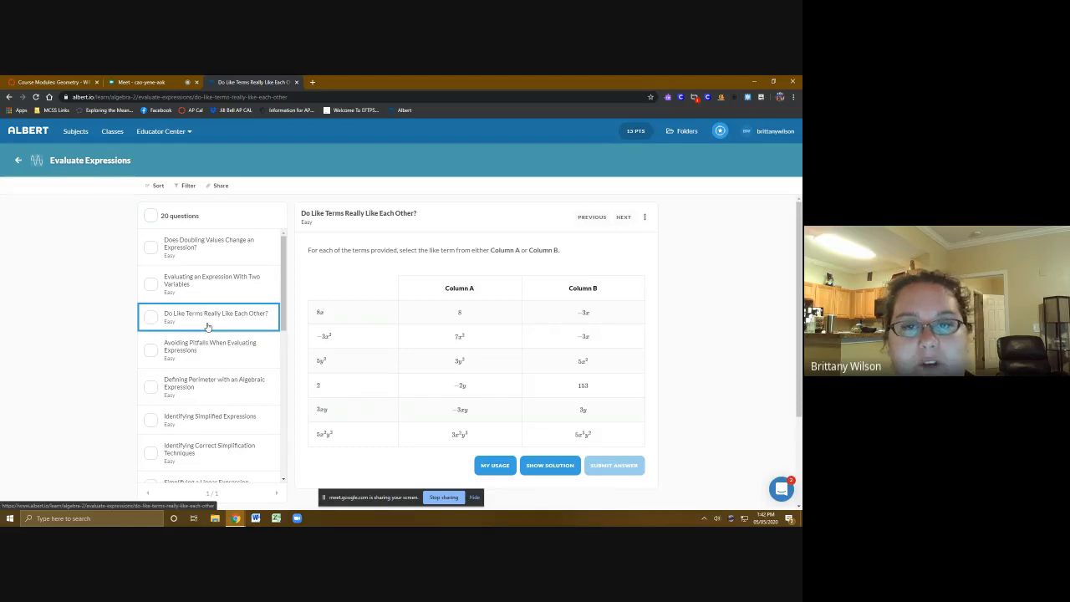
scroll(191, 327, down, 3)
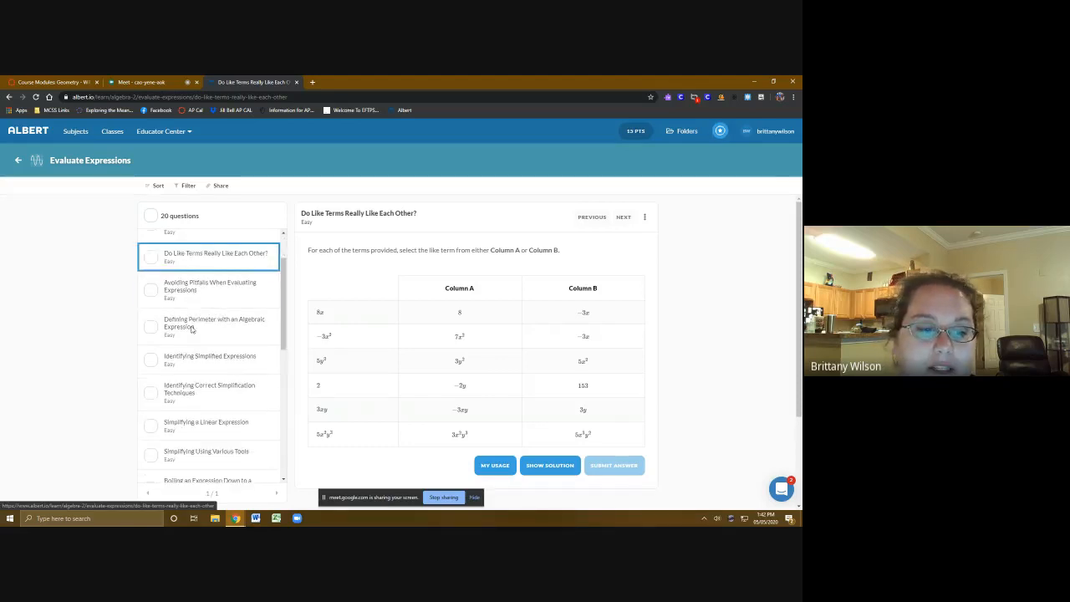
scroll(190, 328, down, 3)
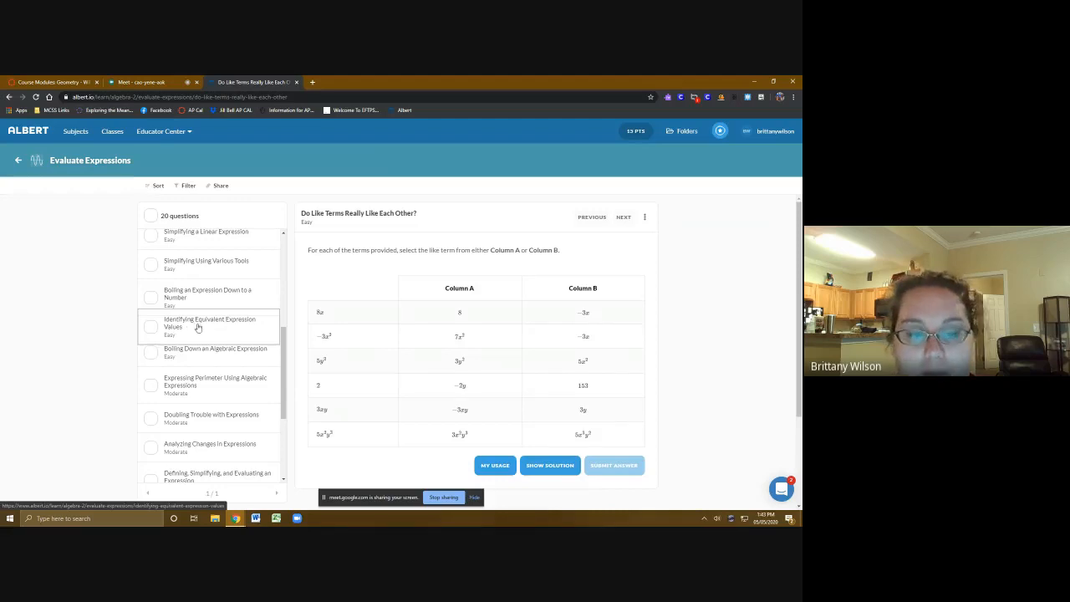
click(190, 298)
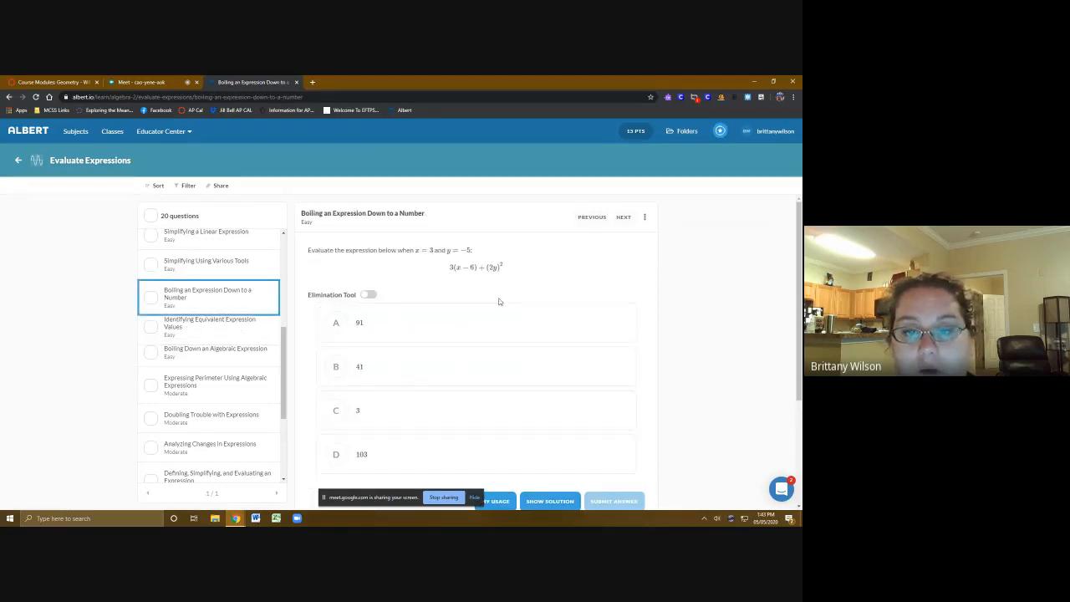
- Show the solution for "Boiling an Expression Down to a Number" and review its explanation, distractors and aligned standards
scroll(463, 430, down, 3)
click(549, 381)
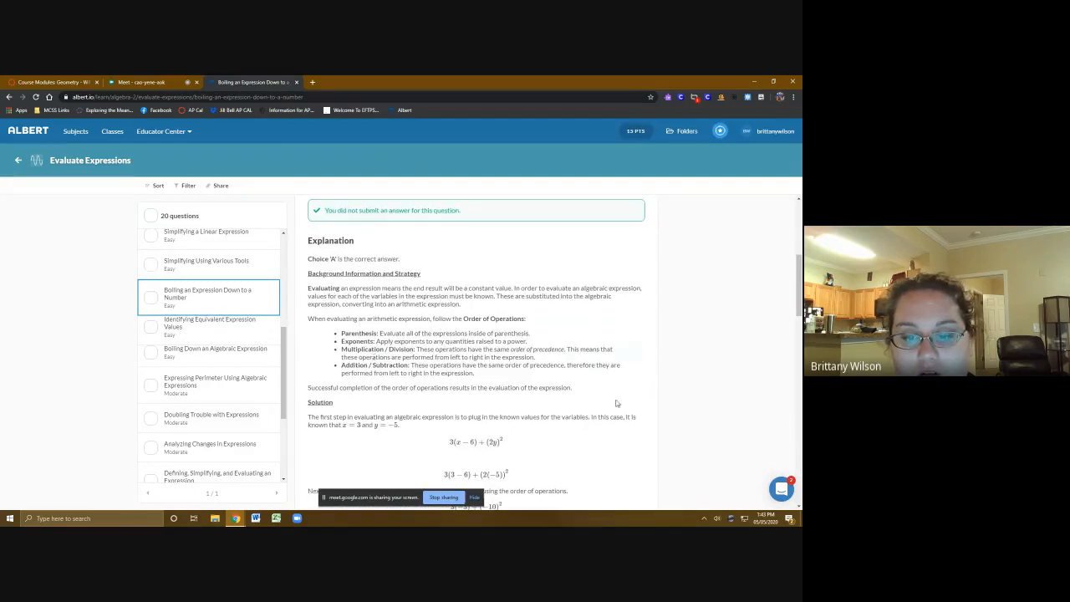
scroll(612, 403, down, 3)
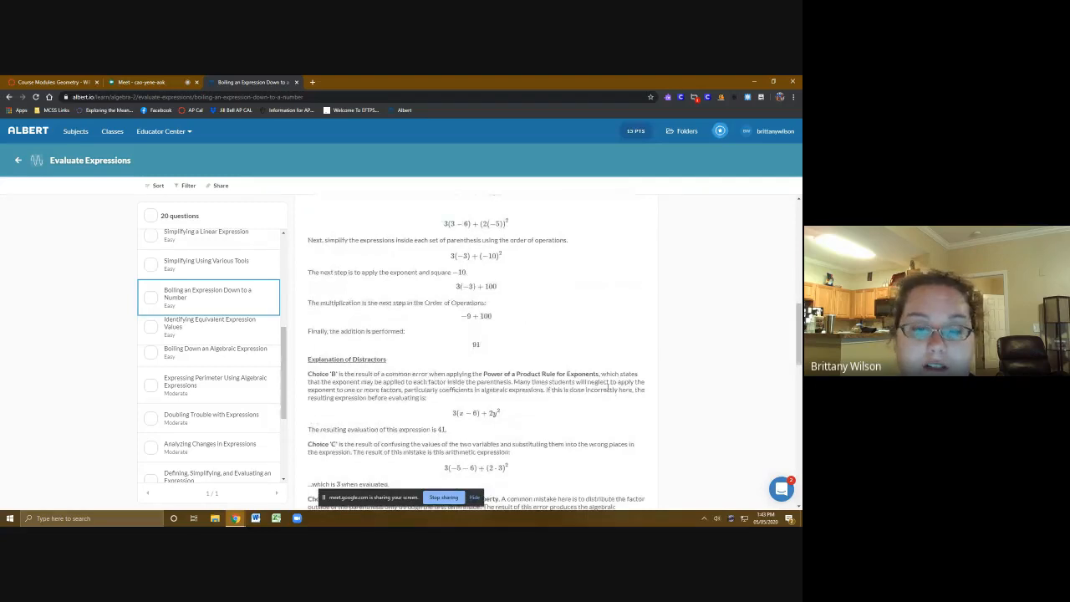
scroll(608, 382, down, 4)
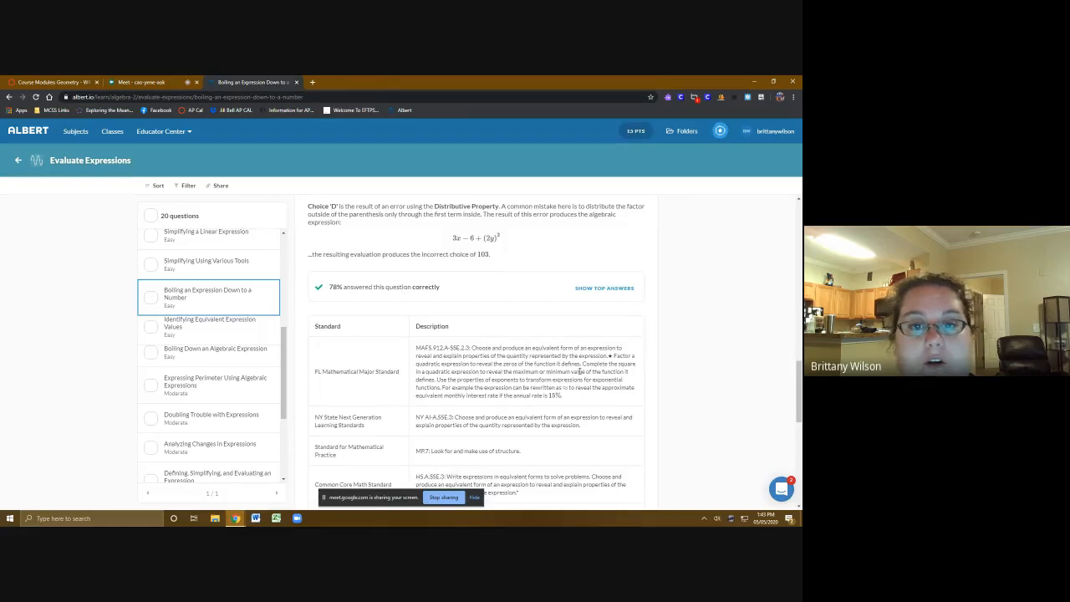
scroll(579, 371, up, 10)
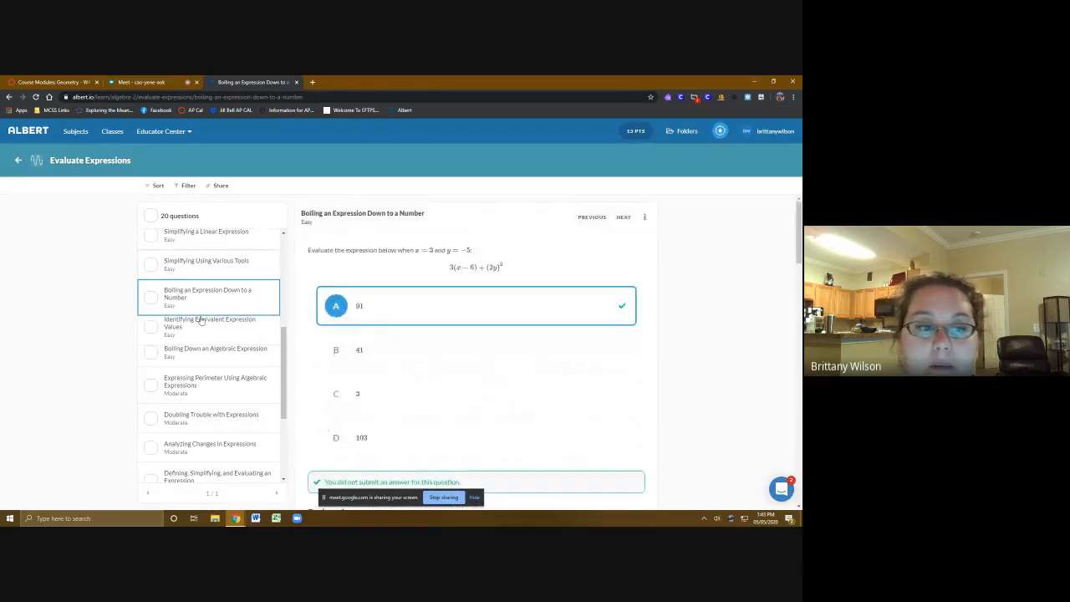
- Preview and select the questions "Identifying Correct Simplification Techniques" and "Simplifying a Linear Expression" in the Evaluate Expressions set
click(185, 262)
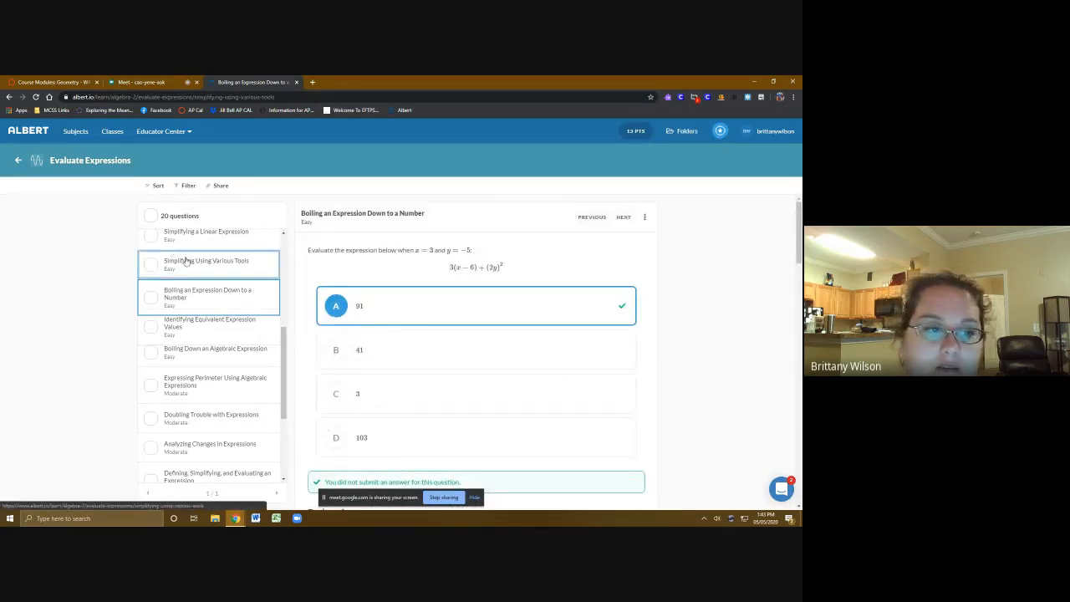
scroll(223, 363, down, 2)
scroll(208, 346, up, 3)
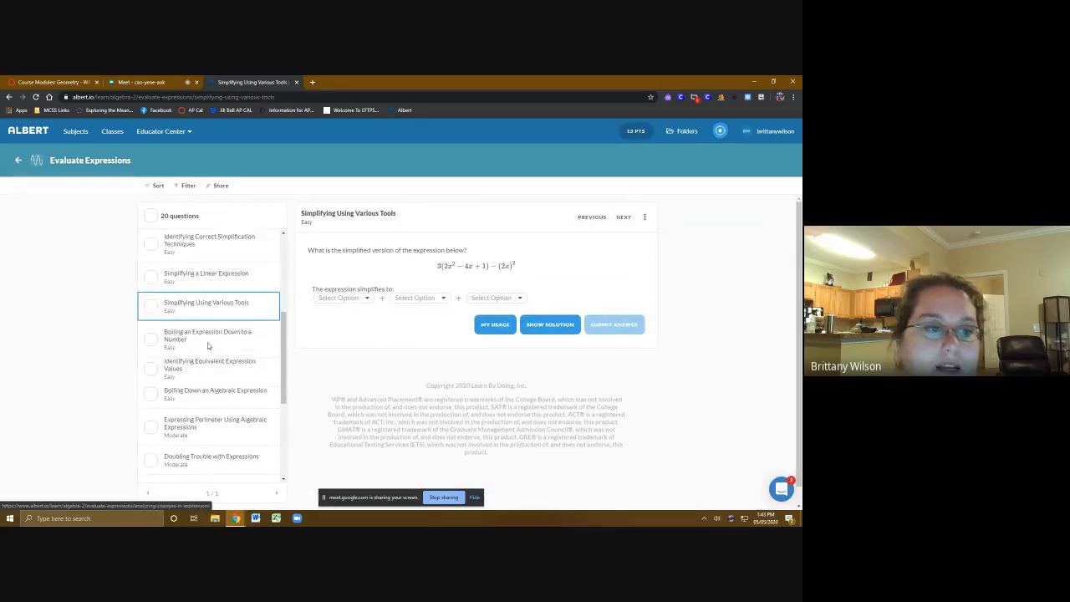
click(201, 251)
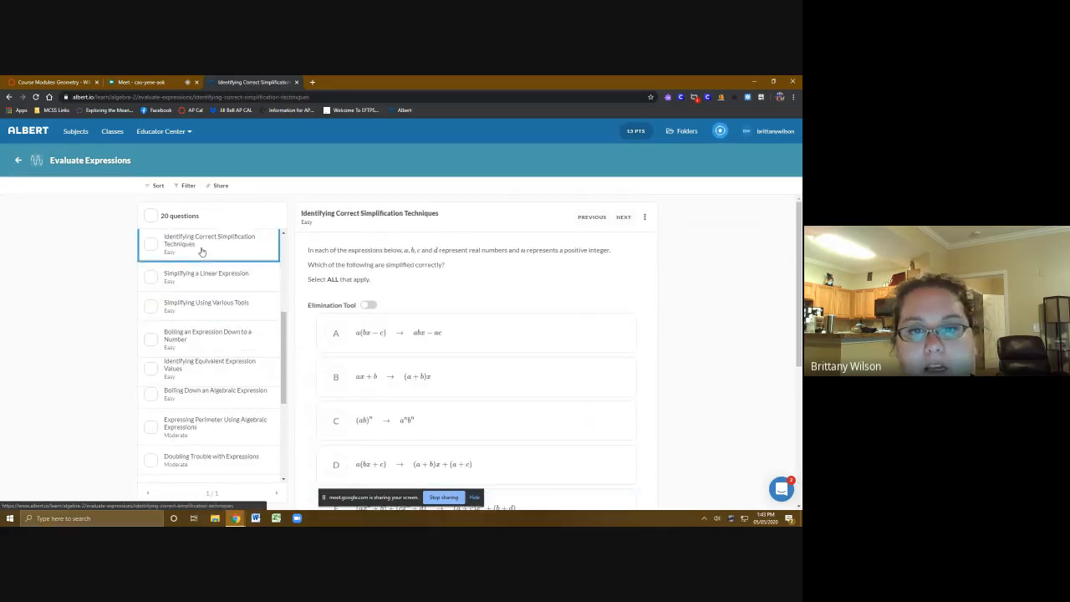
click(149, 245)
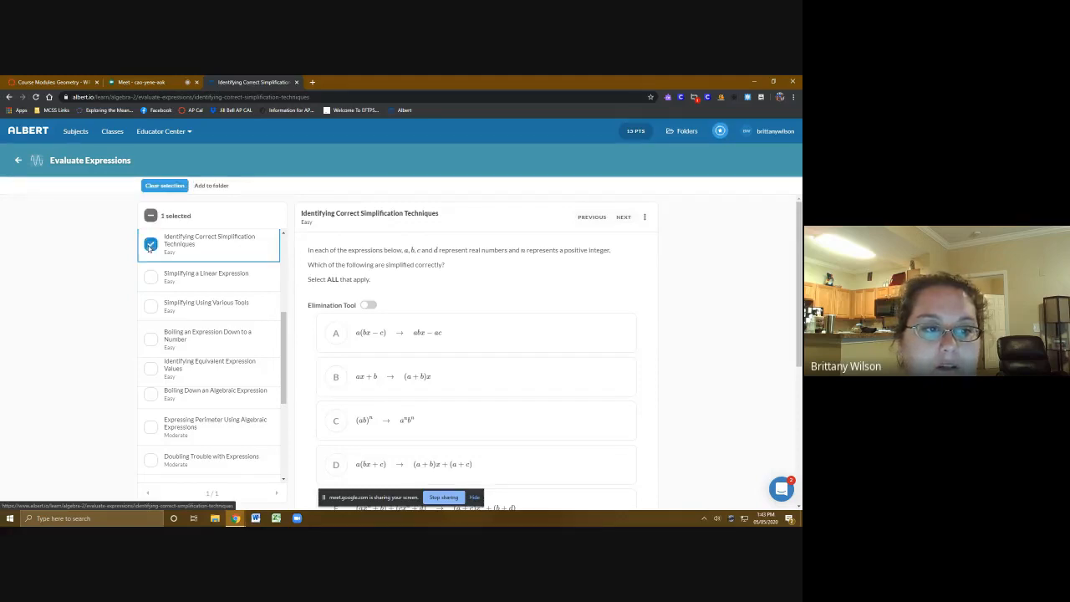
click(216, 275)
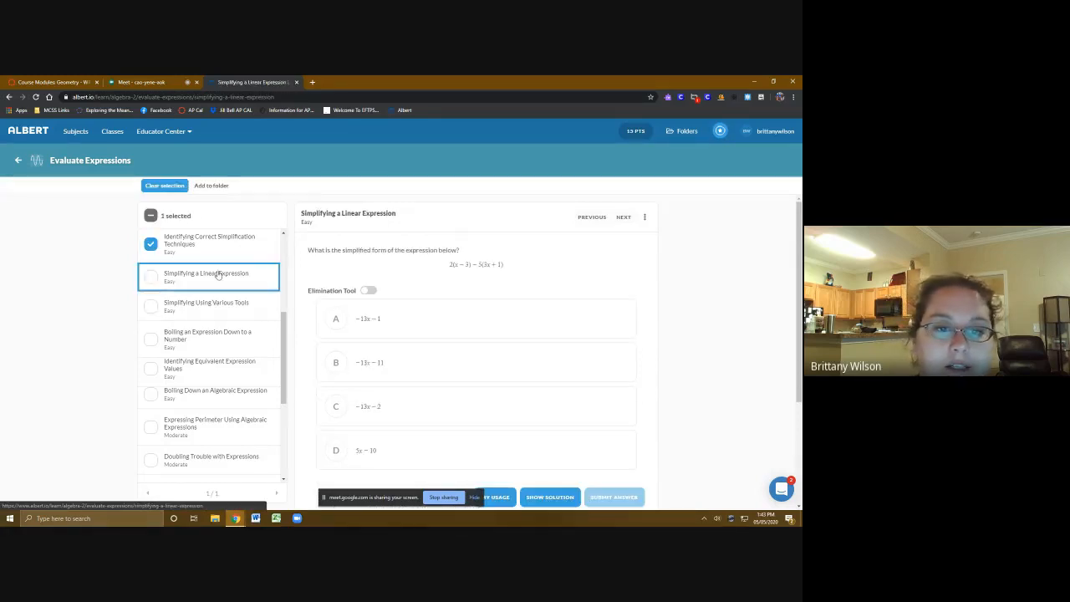
click(150, 276)
- Check the answer choices for the first term in "Simplifying Using Various Tools" and add that question to the selection
click(193, 309)
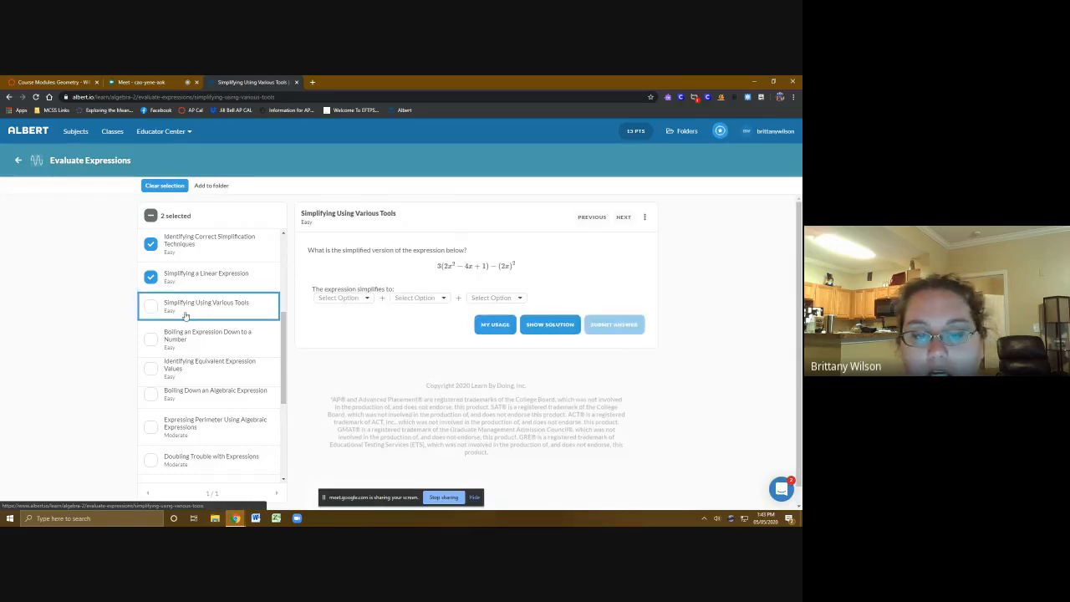
click(177, 343)
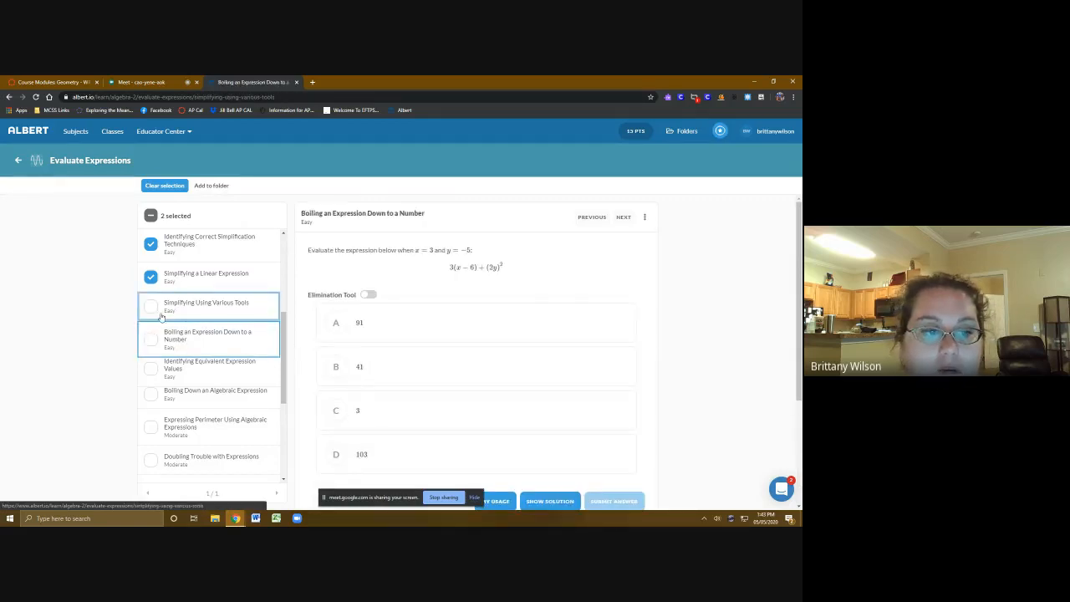
click(154, 315)
click(338, 297)
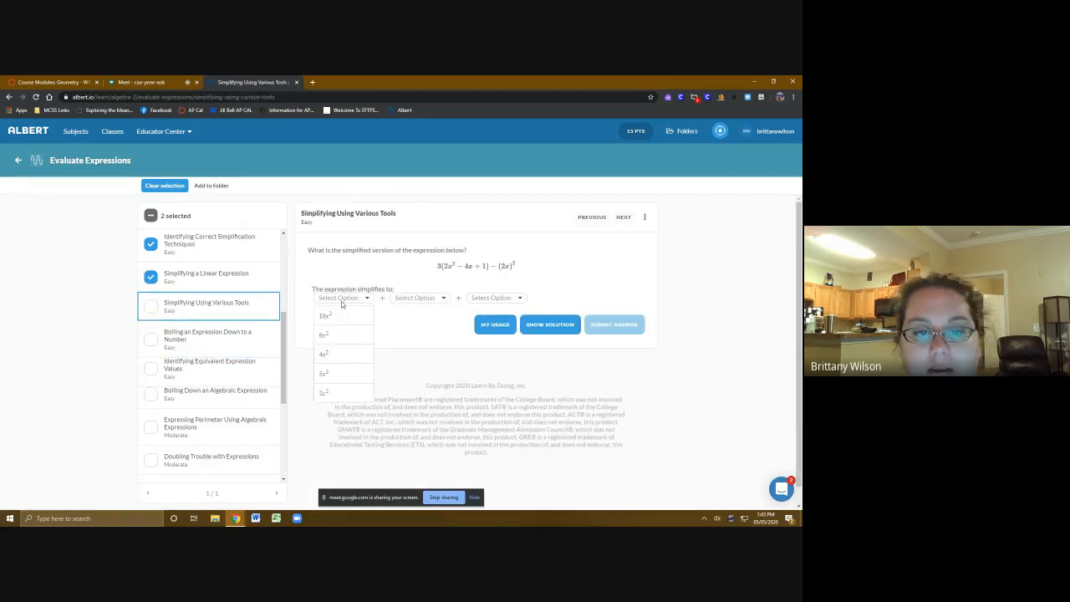
click(354, 298)
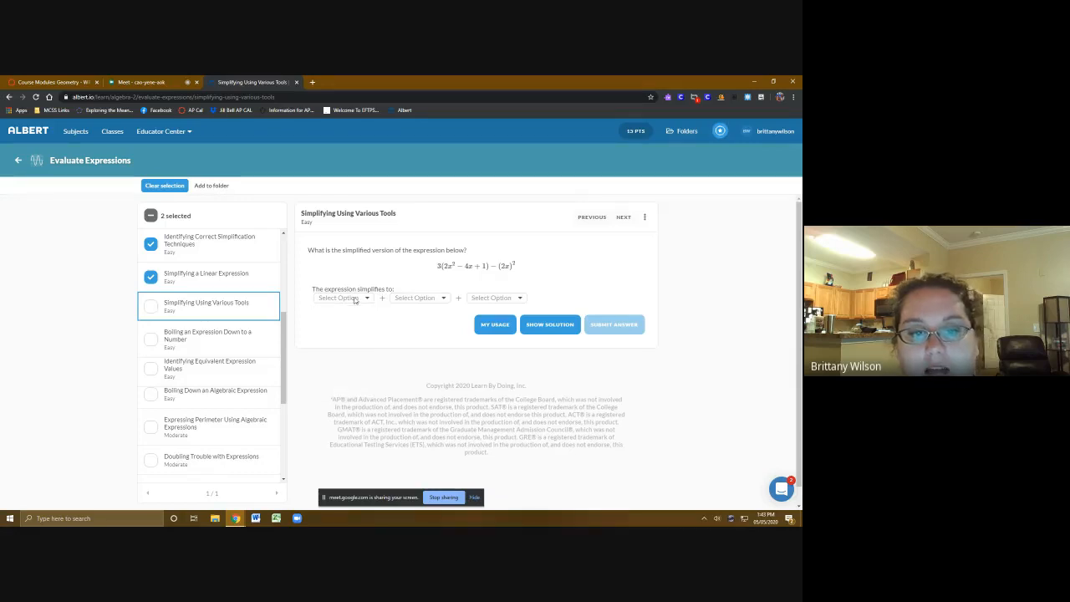
click(151, 307)
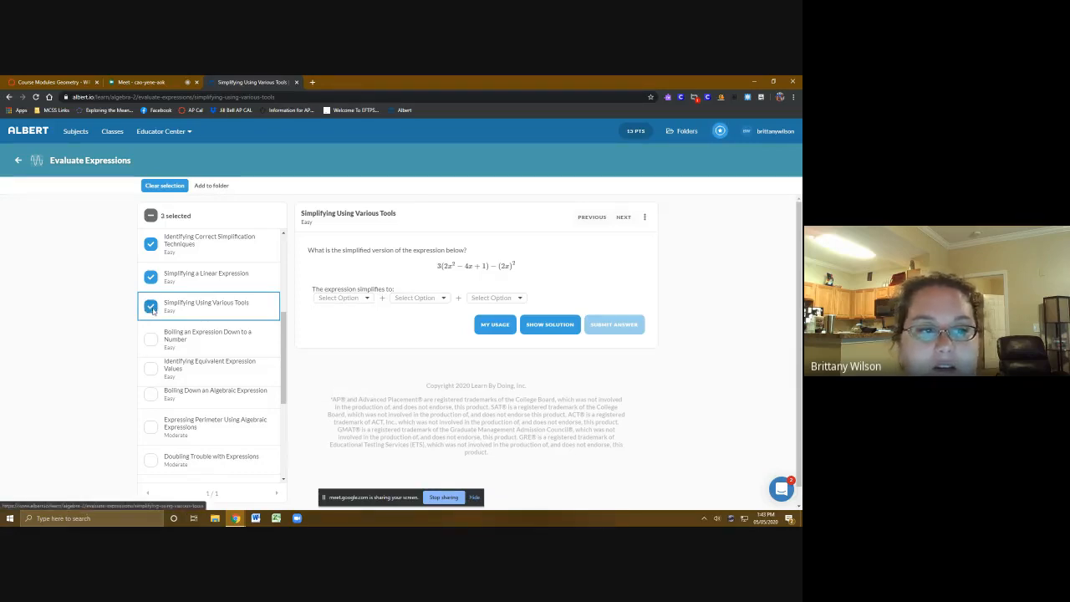
- Add the questions "Boiling an Expression Down to a Number" and "Boiling Down an Algebraic Expression" to the selection
click(208, 344)
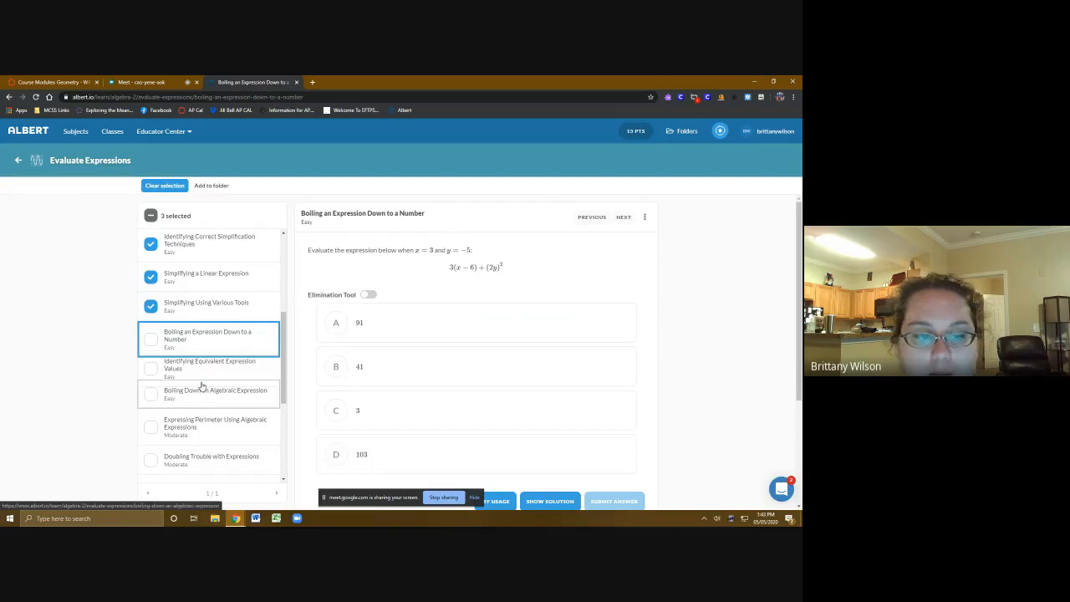
click(151, 342)
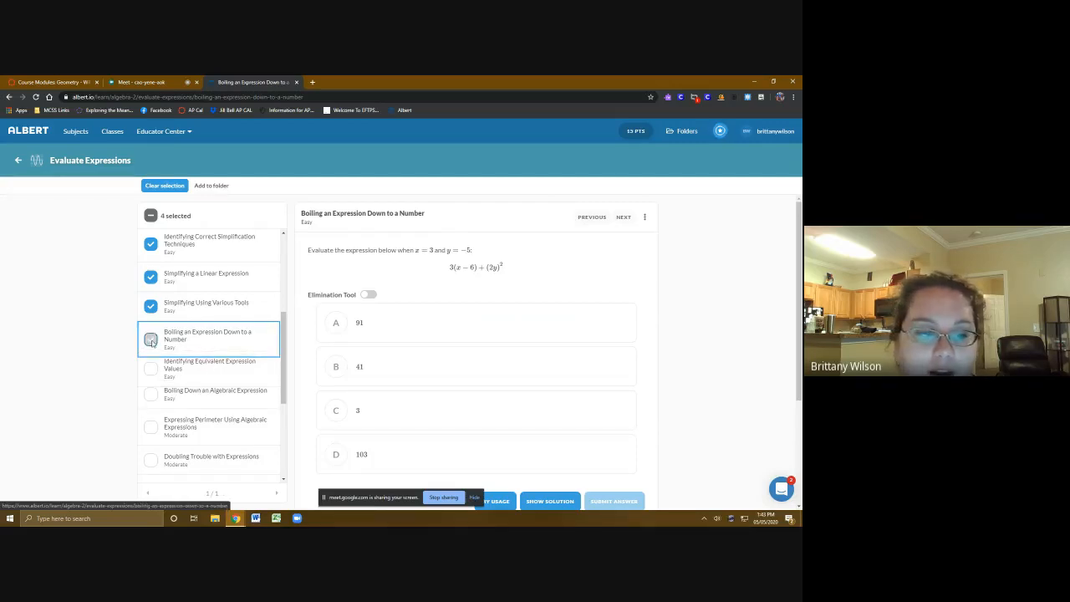
scroll(233, 391, down, 3)
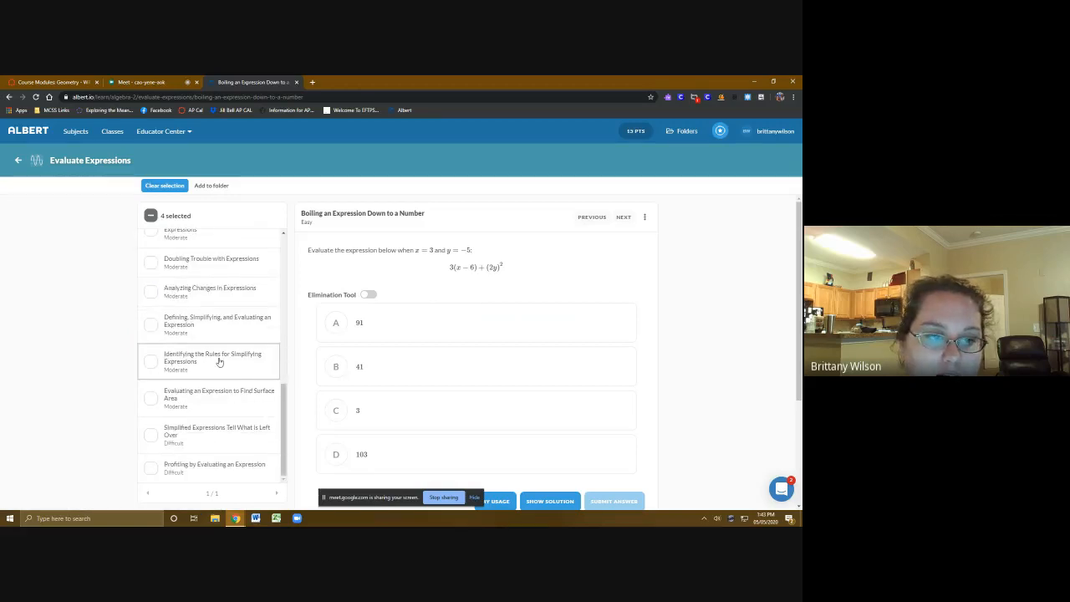
scroll(230, 376, up, 3)
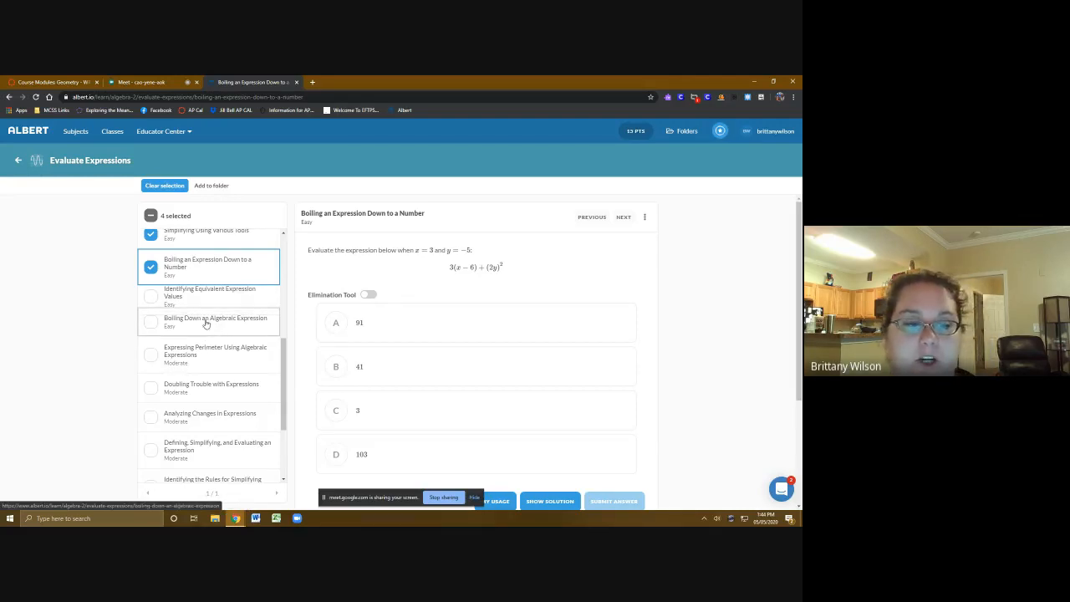
click(199, 321)
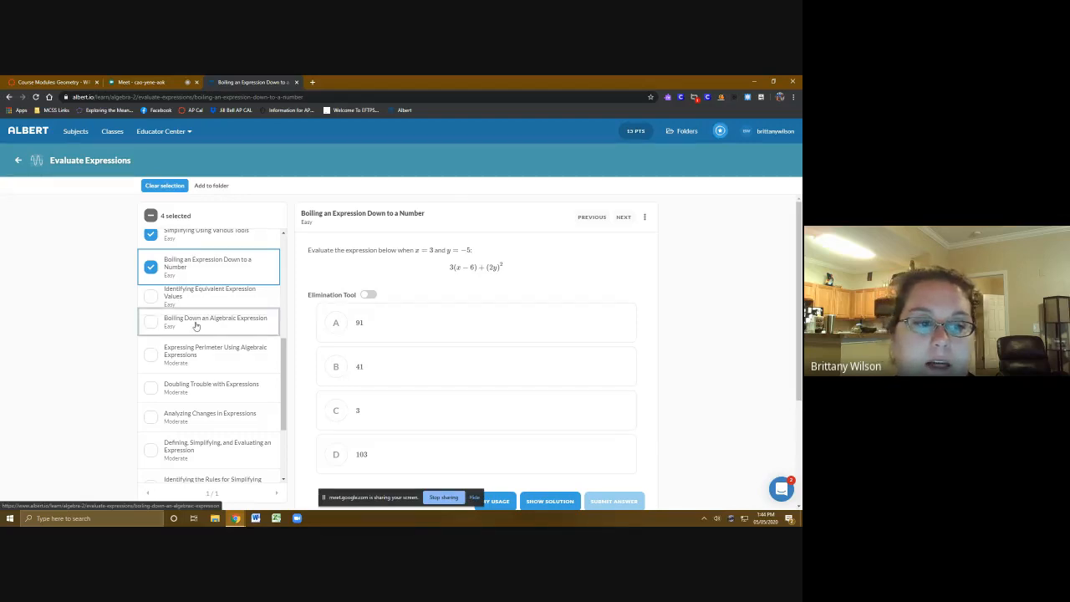
click(151, 323)
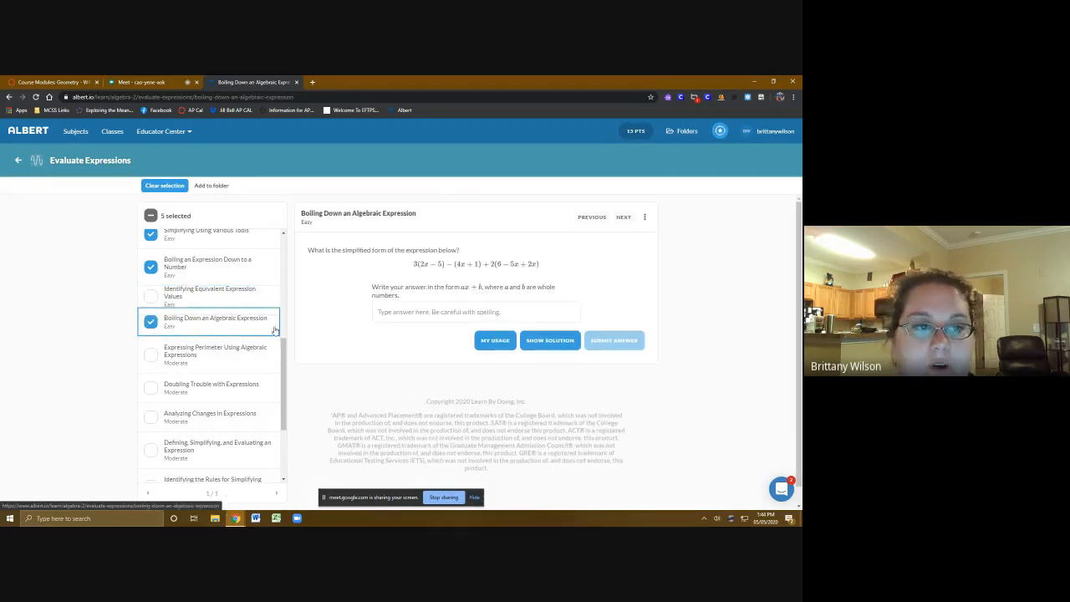
- Save the selected questions to a new folder named "Alg 2: Evaluating & Simplifying Expressions"
click(203, 186)
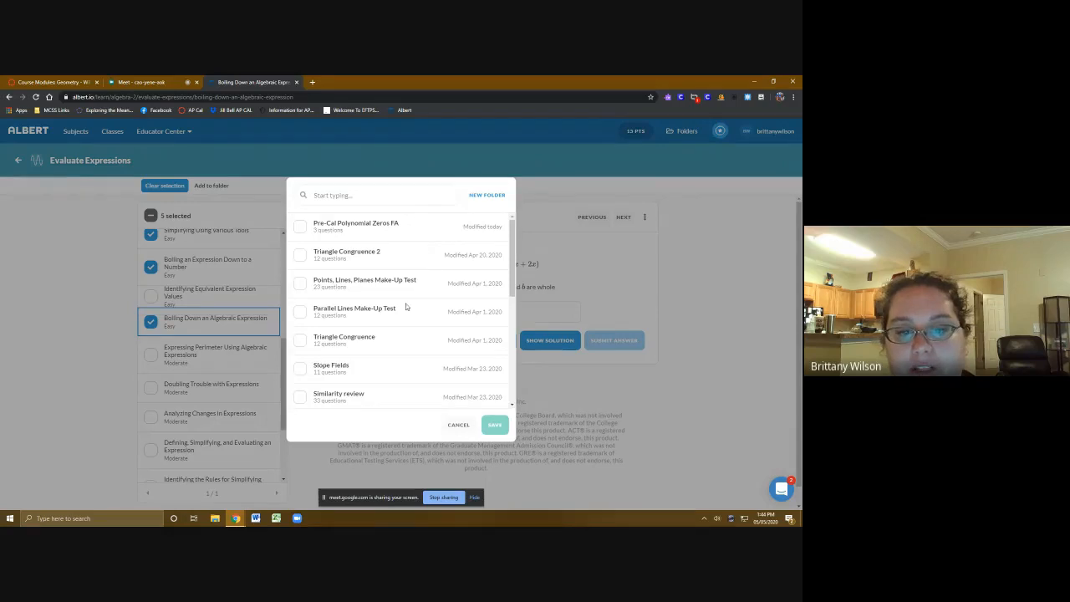
scroll(329, 355, down, 10)
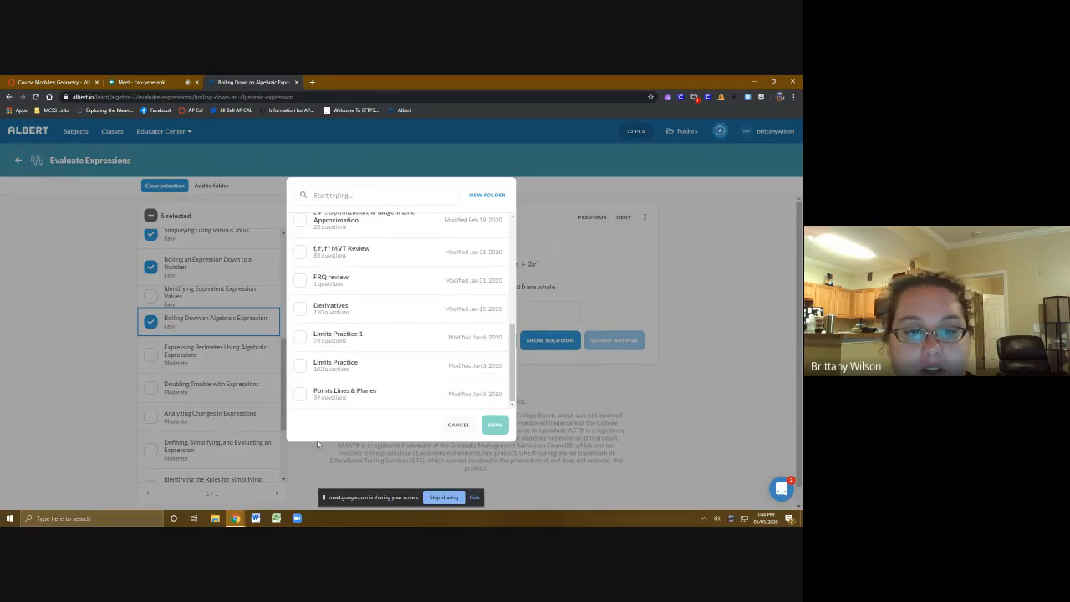
scroll(371, 341, up, 10)
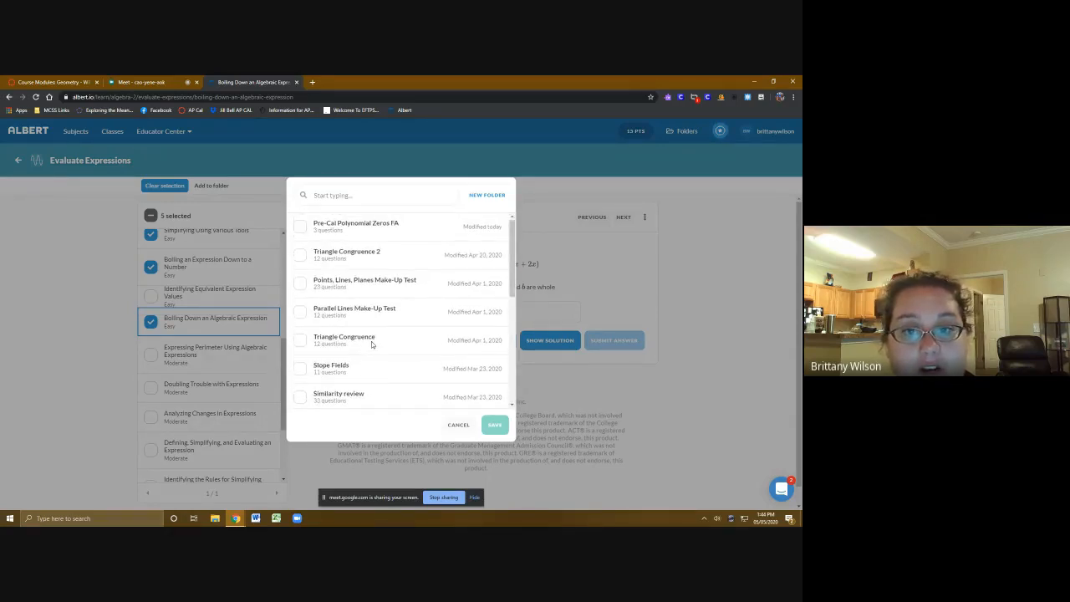
click(487, 196)
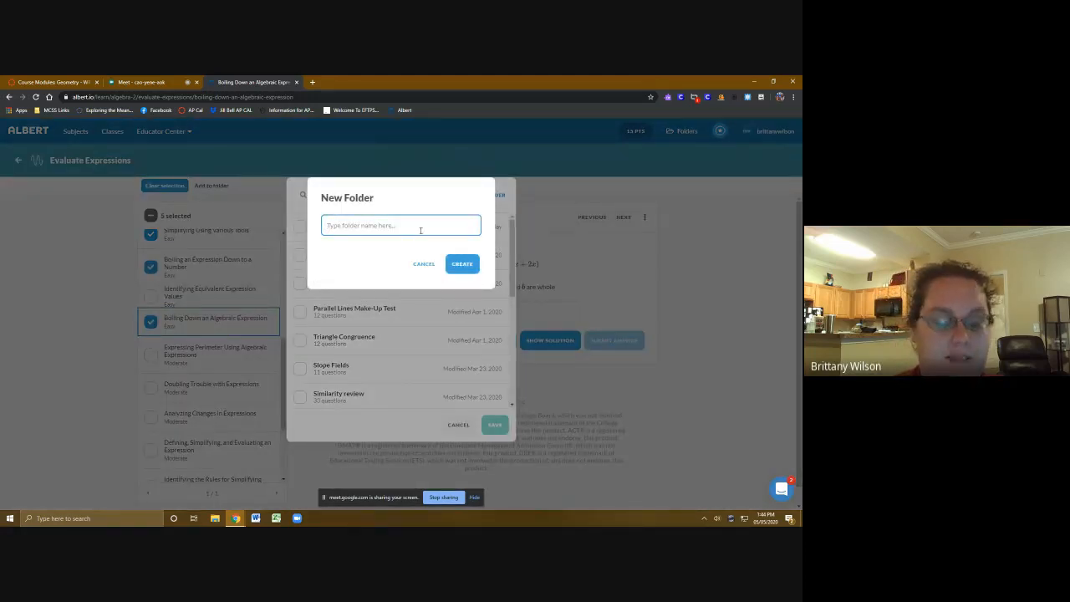
text(Evaluating & Simplifying Expressions)
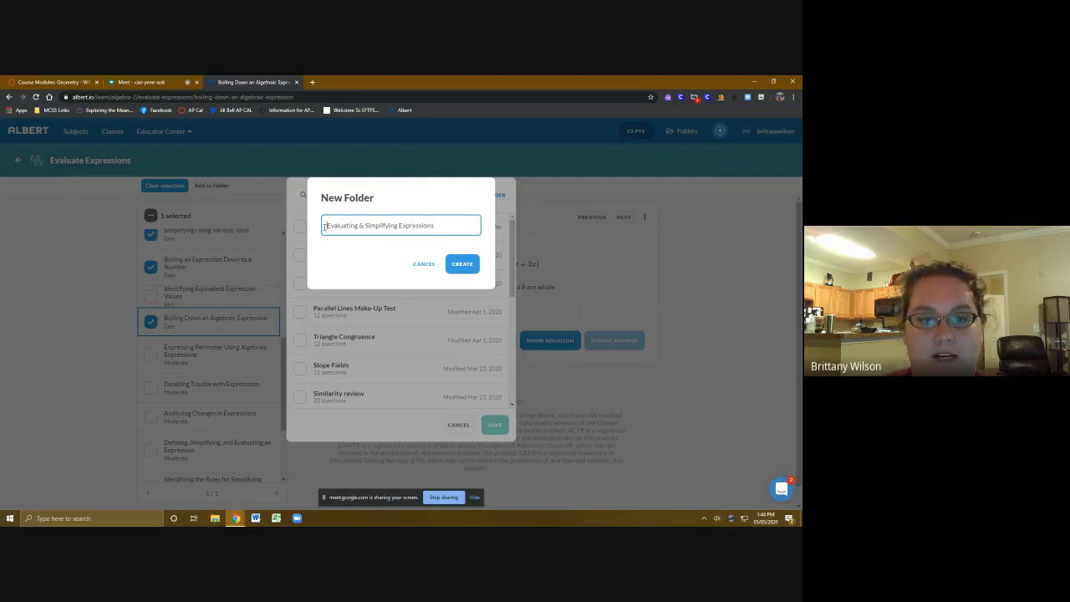
text(Alg 2:)
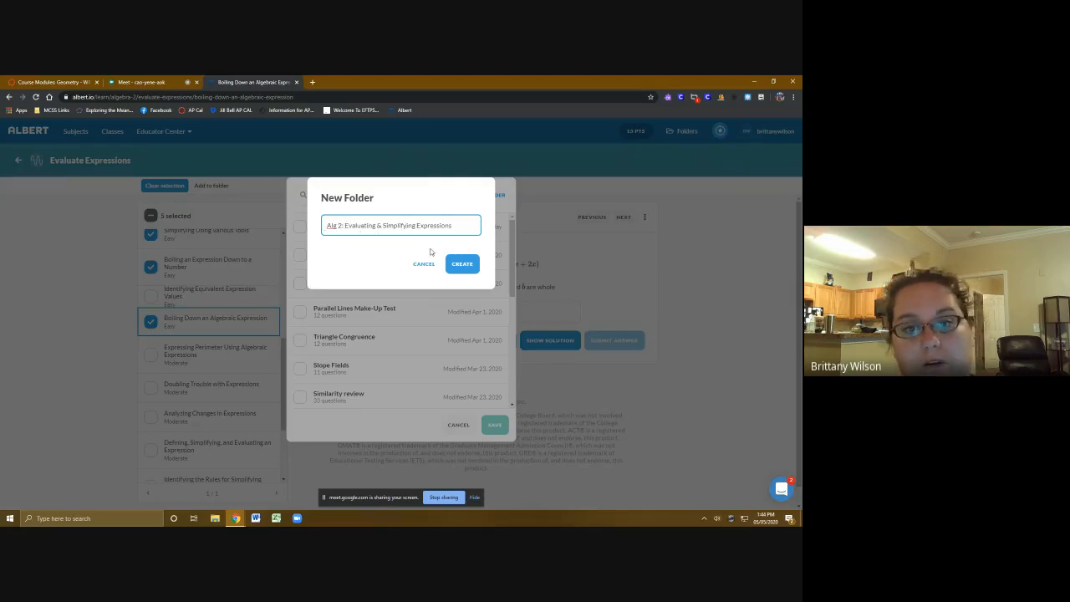
click(461, 264)
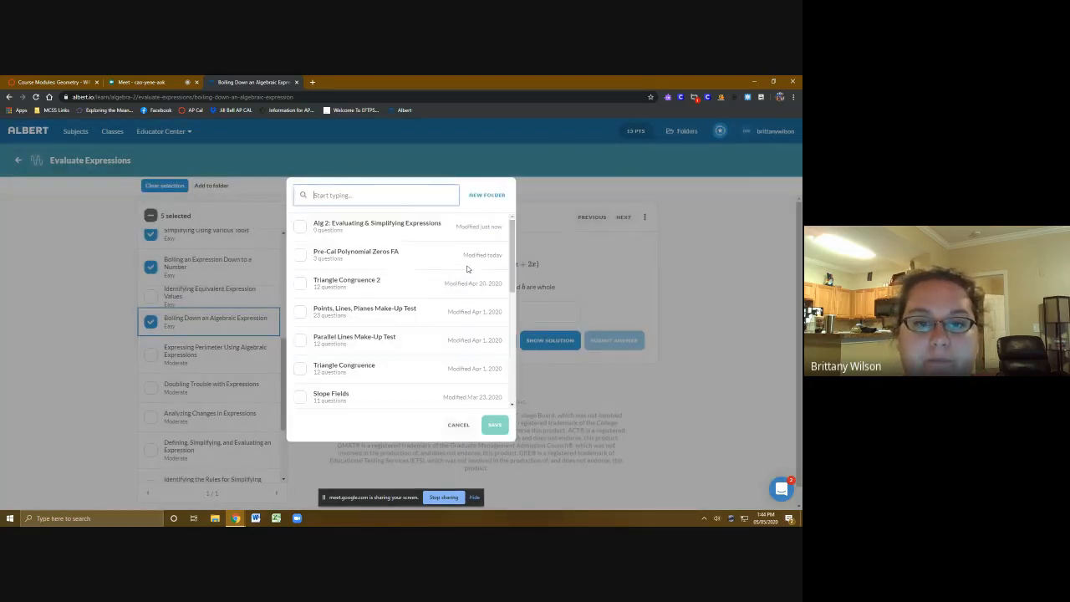
click(299, 227)
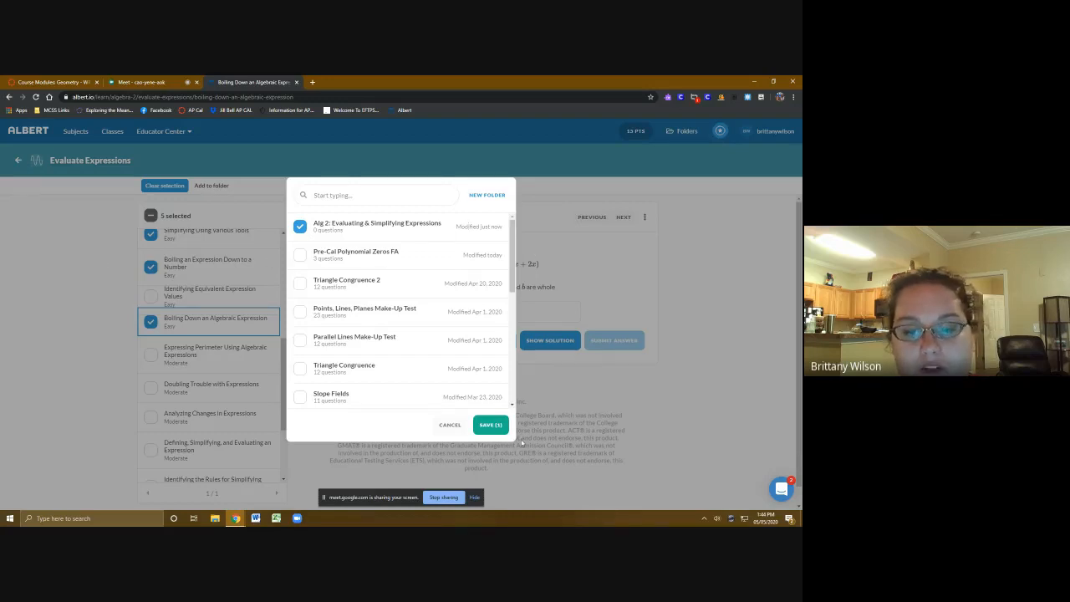
click(494, 426)
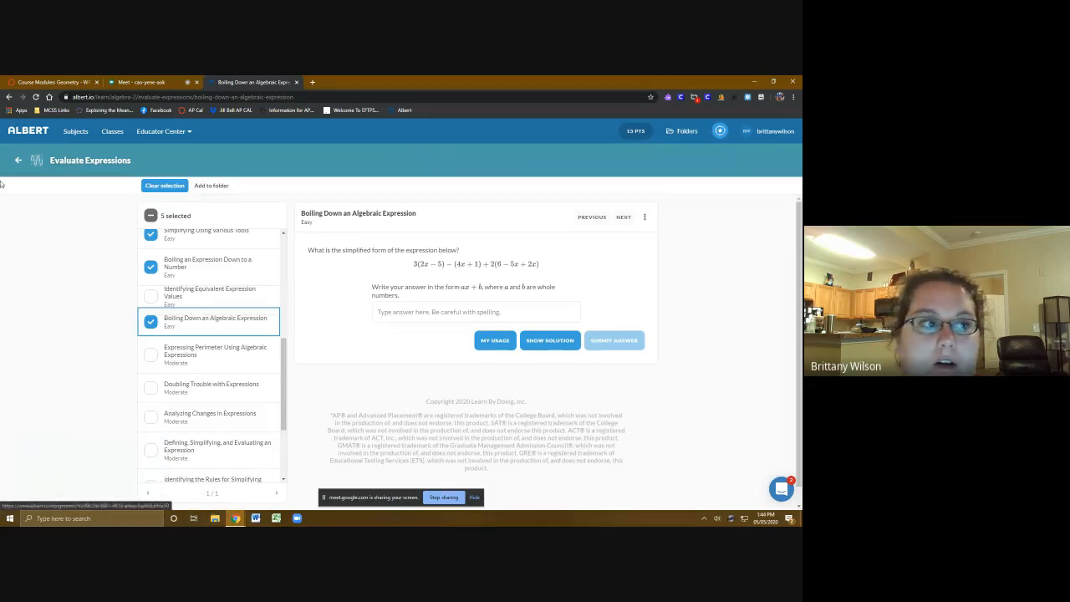
- Return to the Algebra 2 practice topics and open the "Level 1: Evaluating absolute value expressions" question set
scroll(153, 306, down, 3)
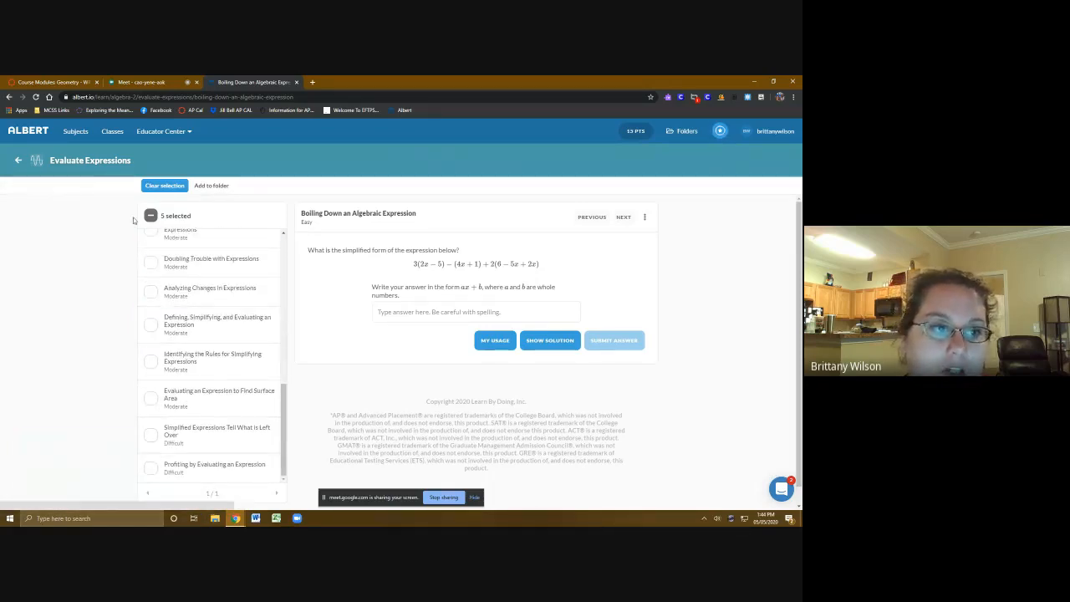
click(14, 160)
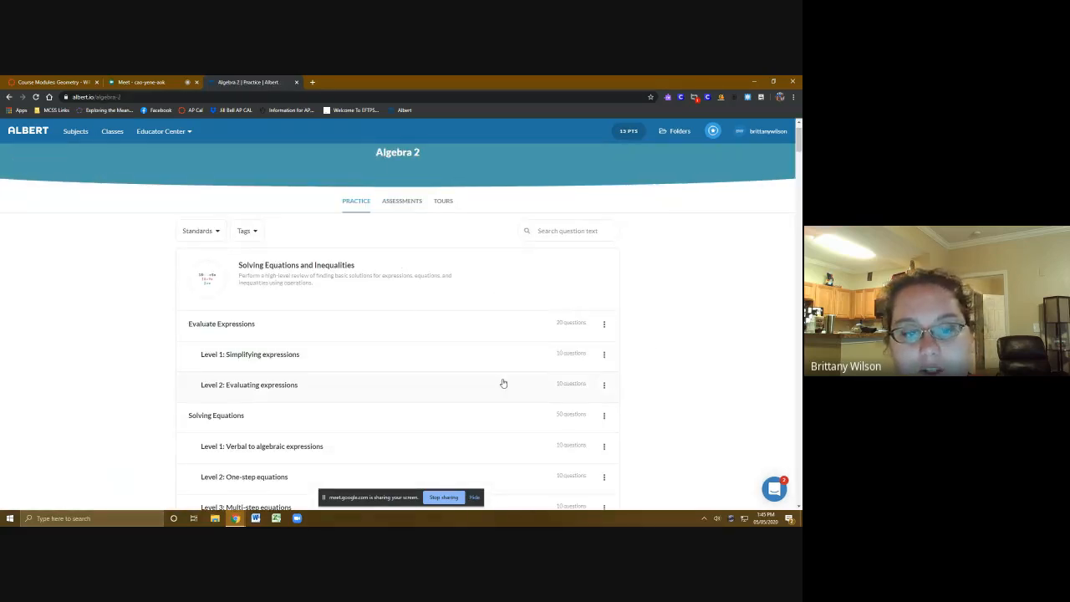
scroll(501, 381, down, 3)
scroll(501, 381, down, 3)
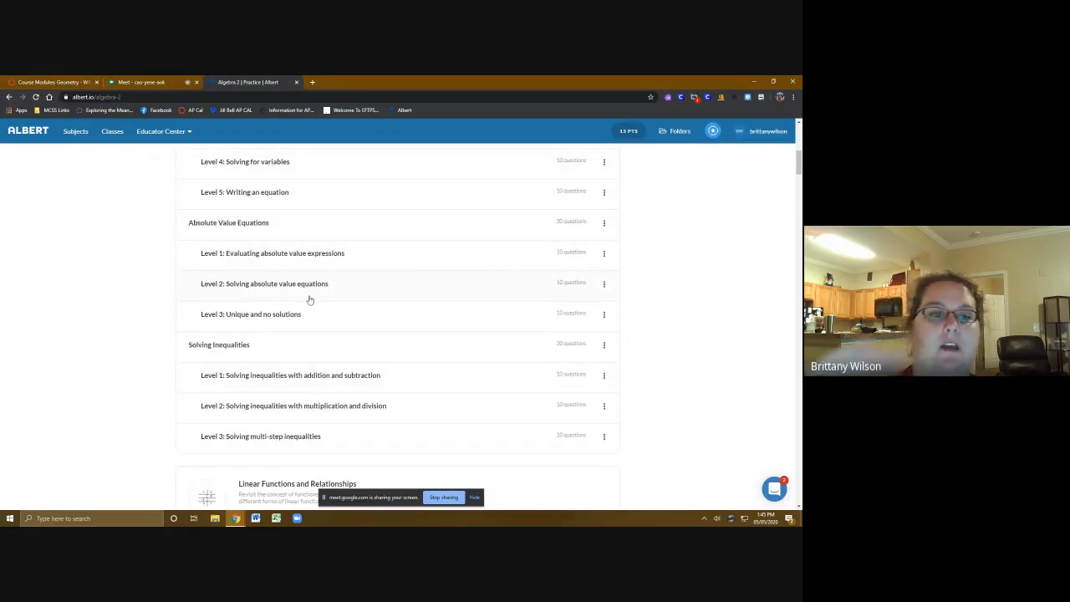
click(335, 250)
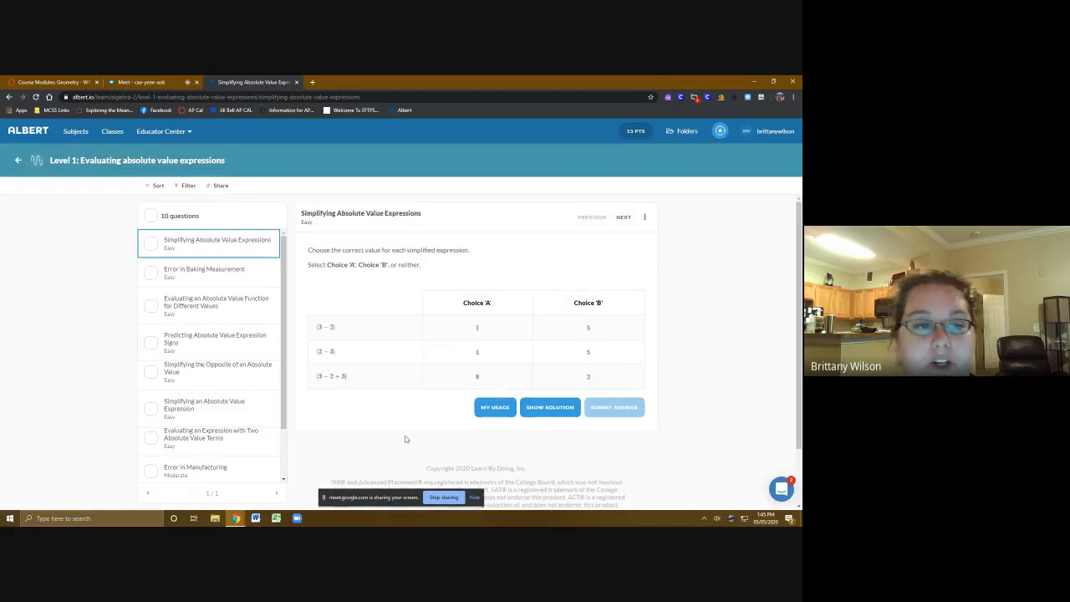
- Add the question "Simplifying the Opposite of an Absolute Value" to the folder "Alg 2: Evaluating & Simplifying Expressions"
click(202, 370)
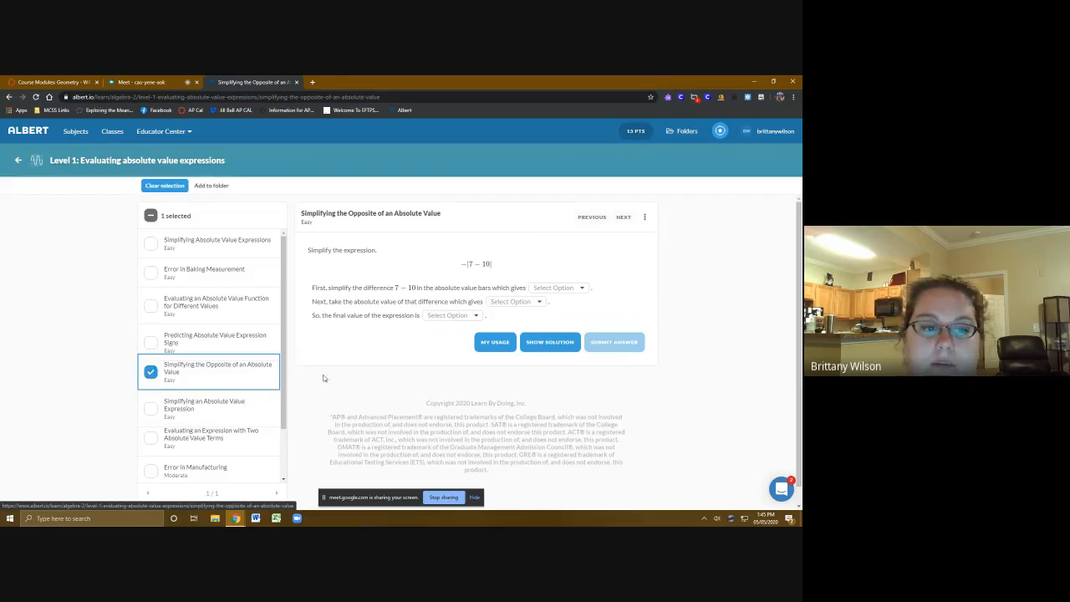
click(225, 191)
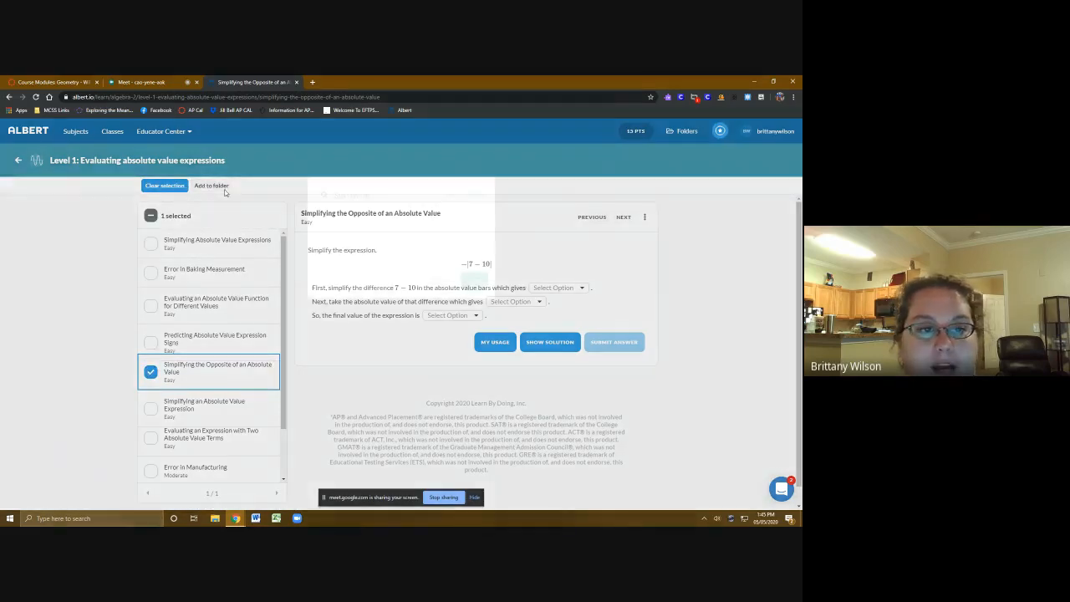
click(301, 226)
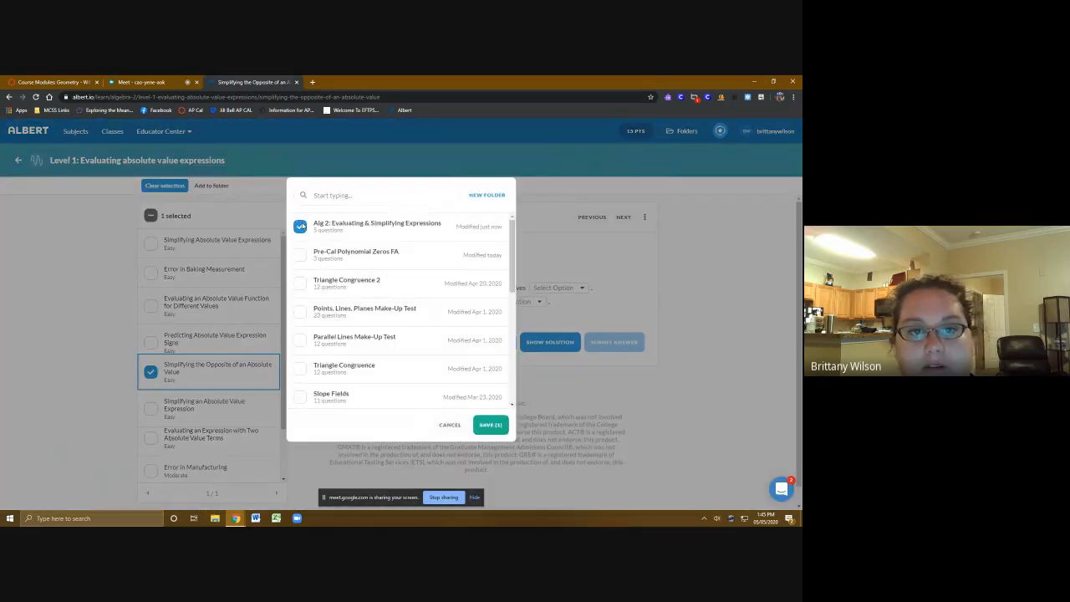
click(493, 425)
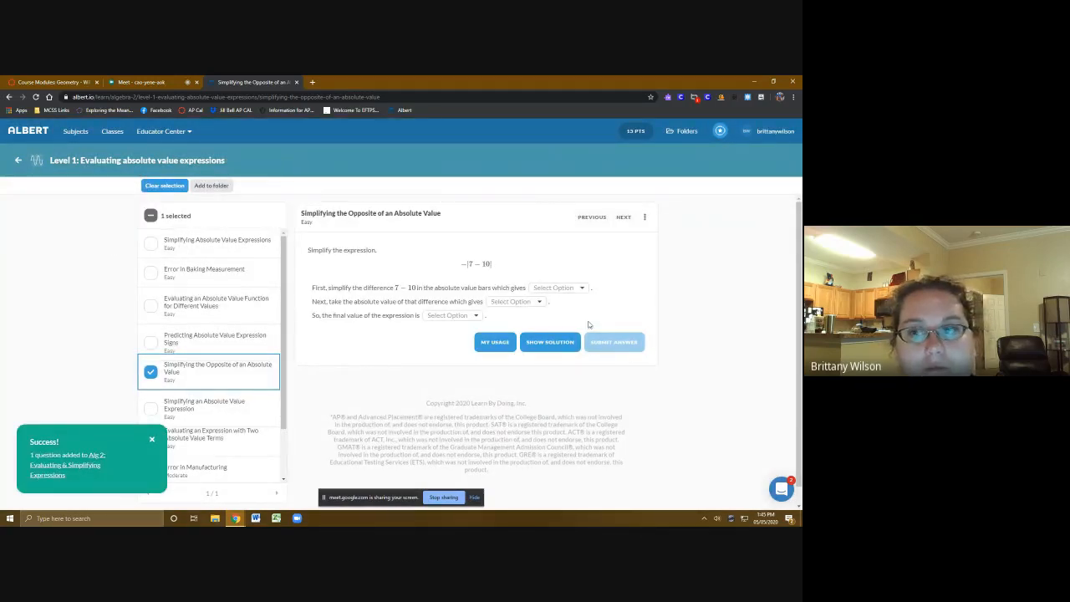
- Open the assignments of the "Algebra II with trig" class and start creating an assignment from the saved folders
click(123, 134)
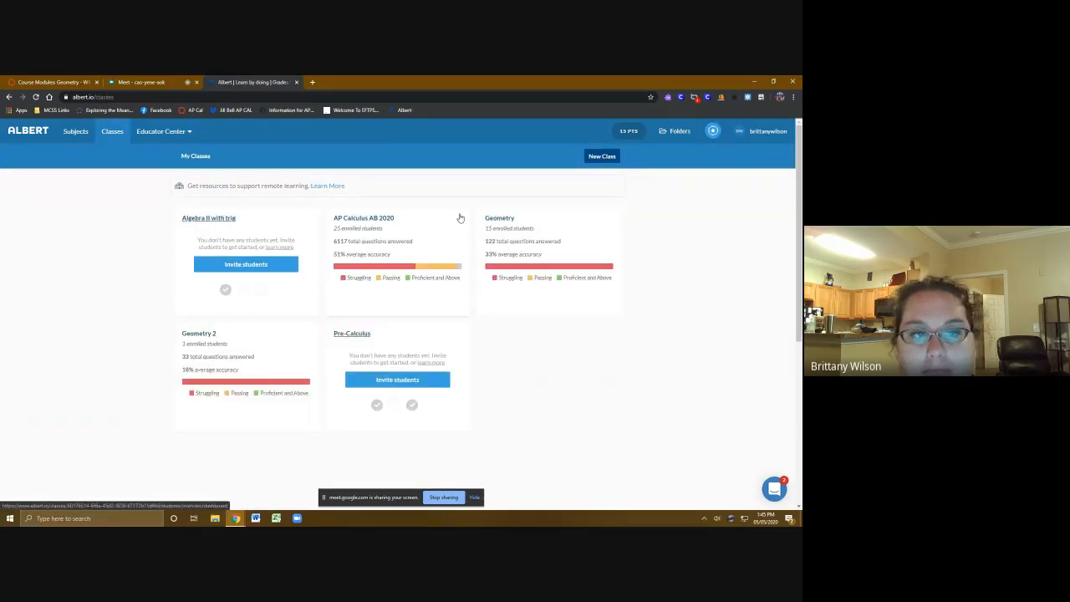
click(216, 219)
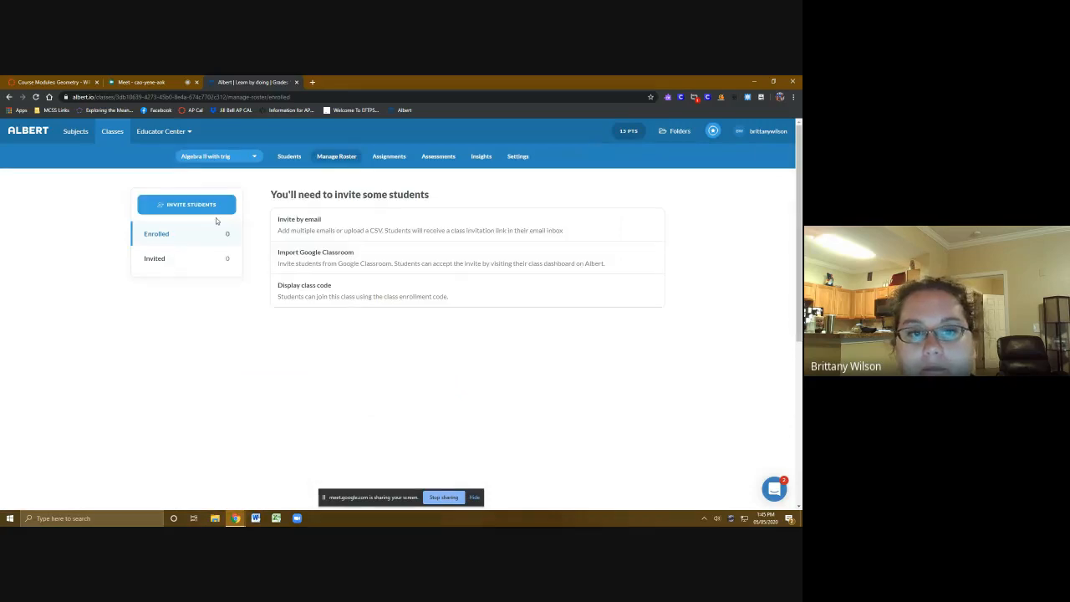
click(397, 160)
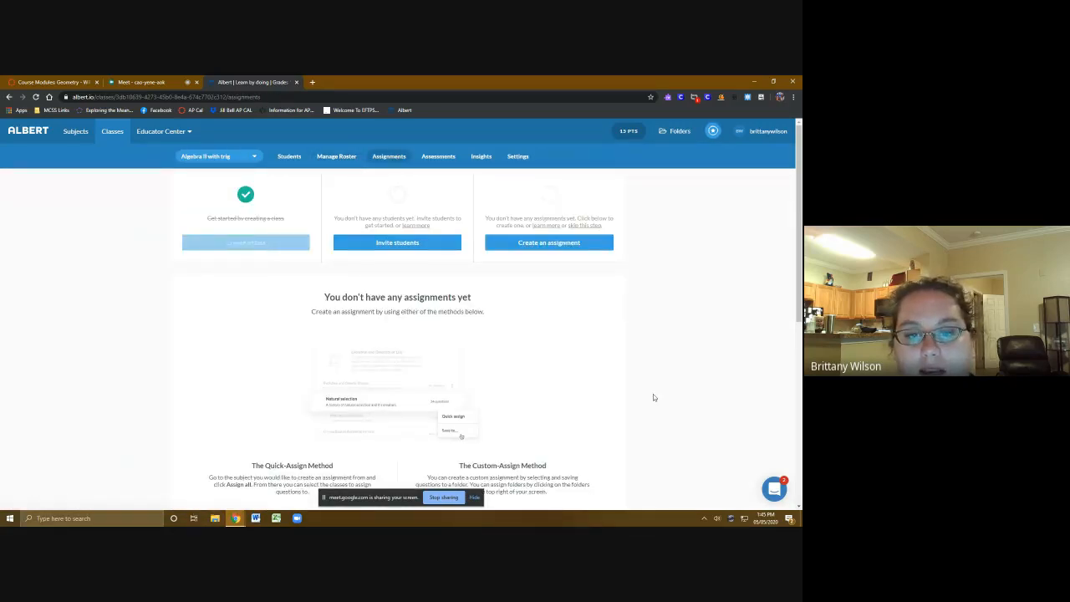
scroll(644, 397, down, 3)
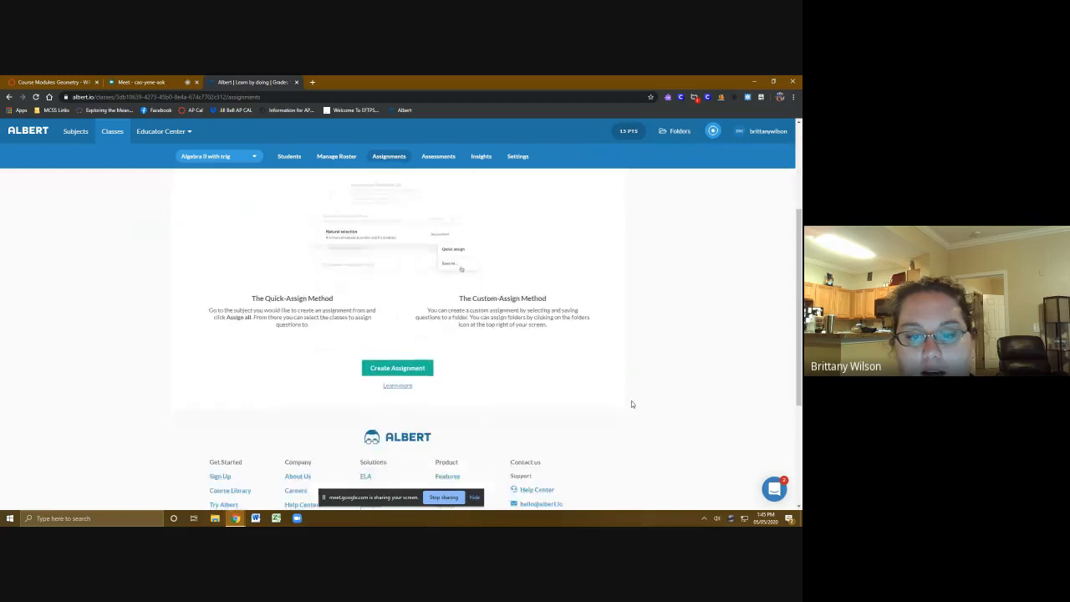
click(392, 372)
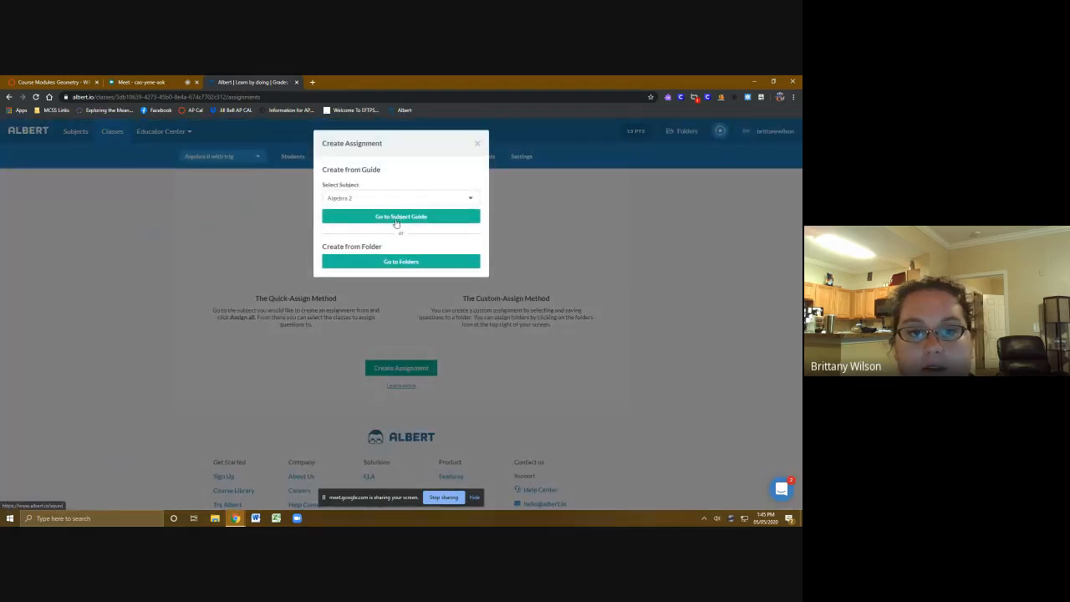
click(397, 261)
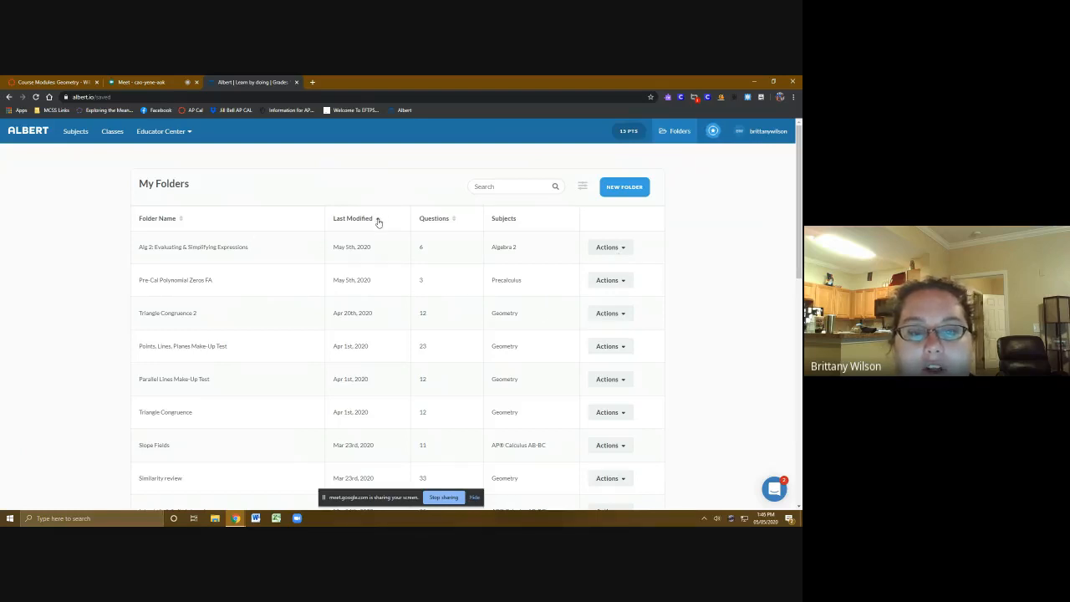
- Compare the folder list sorted by folder name, last modified date and number of questions, ending with the last modified order
click(181, 220)
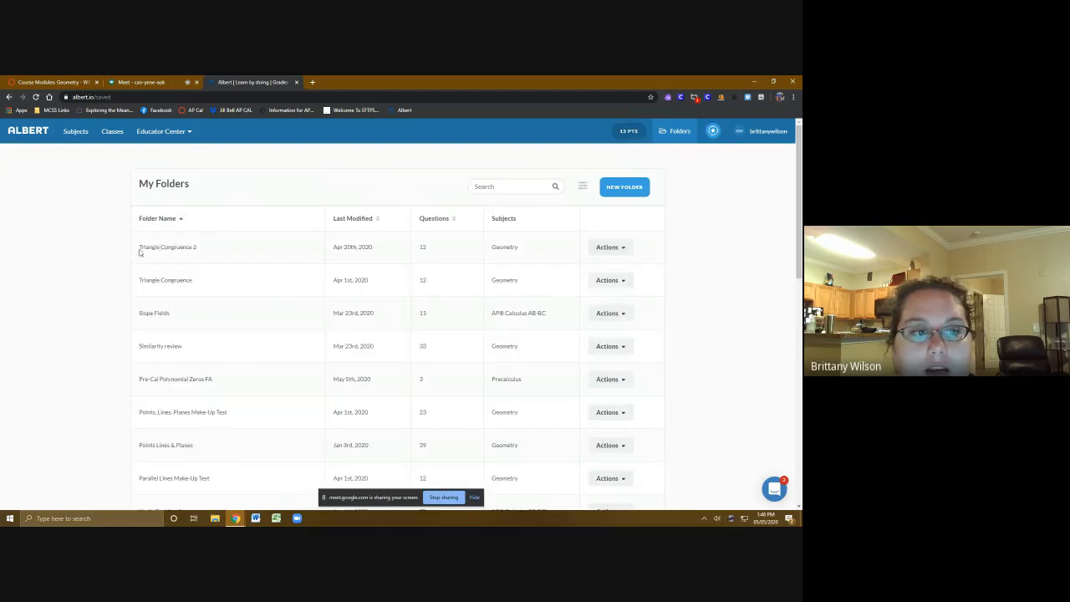
click(376, 221)
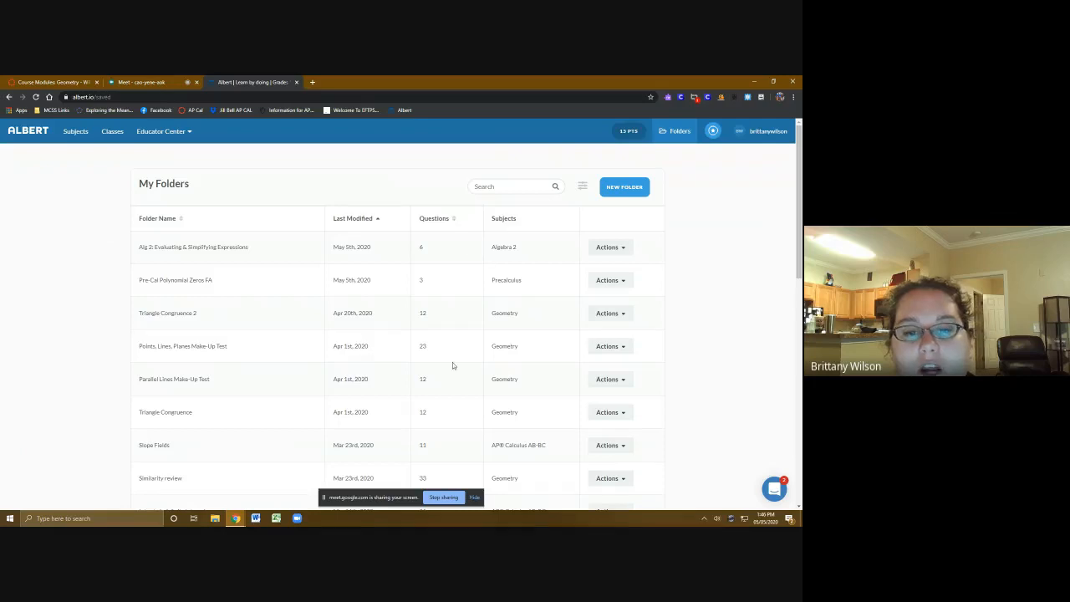
click(454, 220)
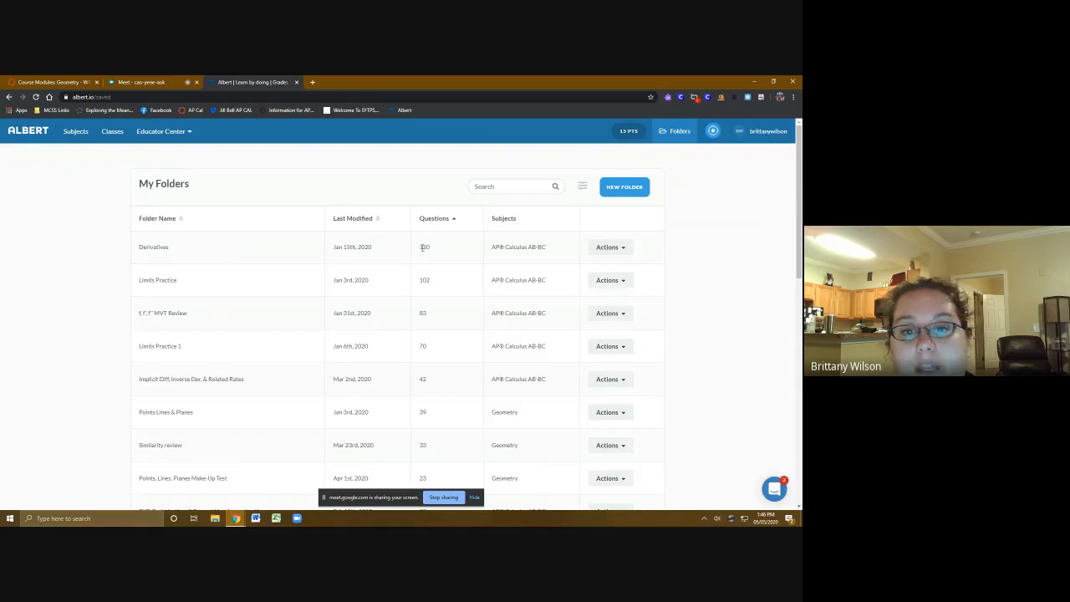
double_click(423, 246)
click(441, 254)
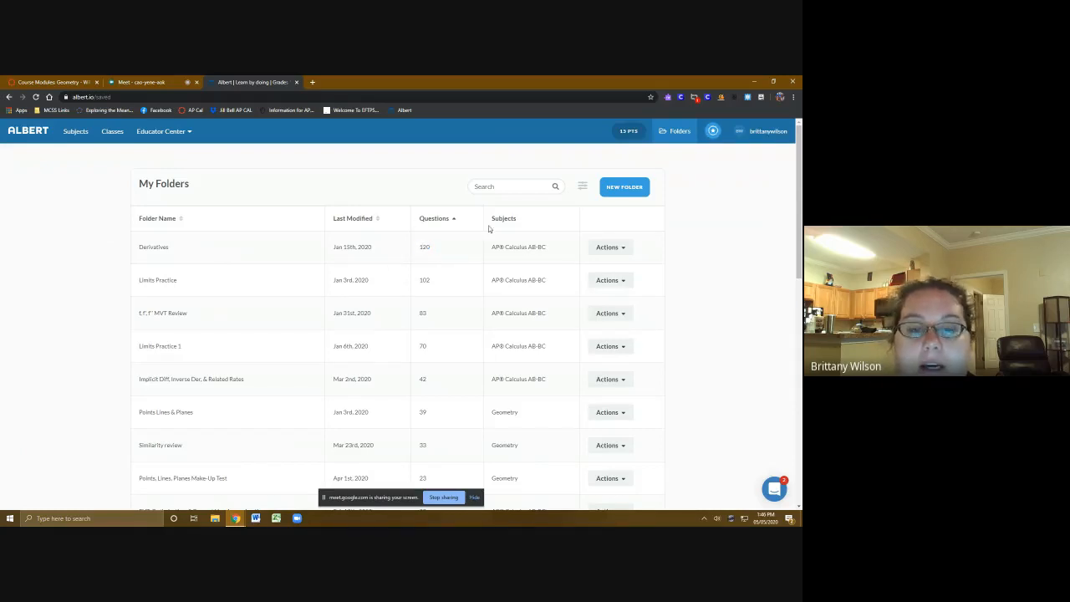
click(377, 219)
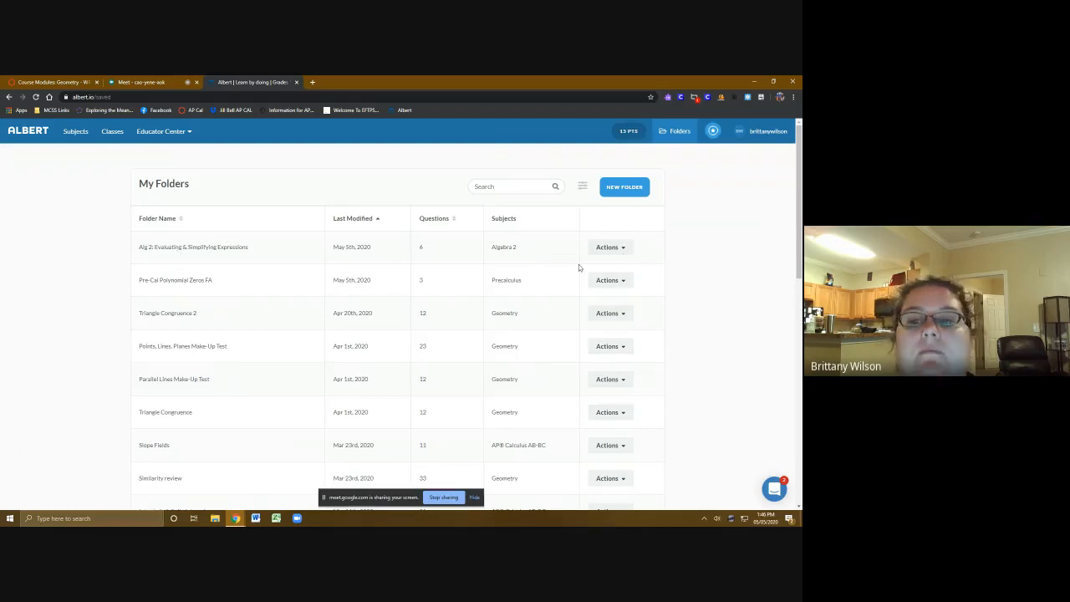
- Create an assignment from "Alg 2: Evaluating & Simplifying Expressions" with the "Algebra II with trig" class as recipient, and check its student list
click(622, 249)
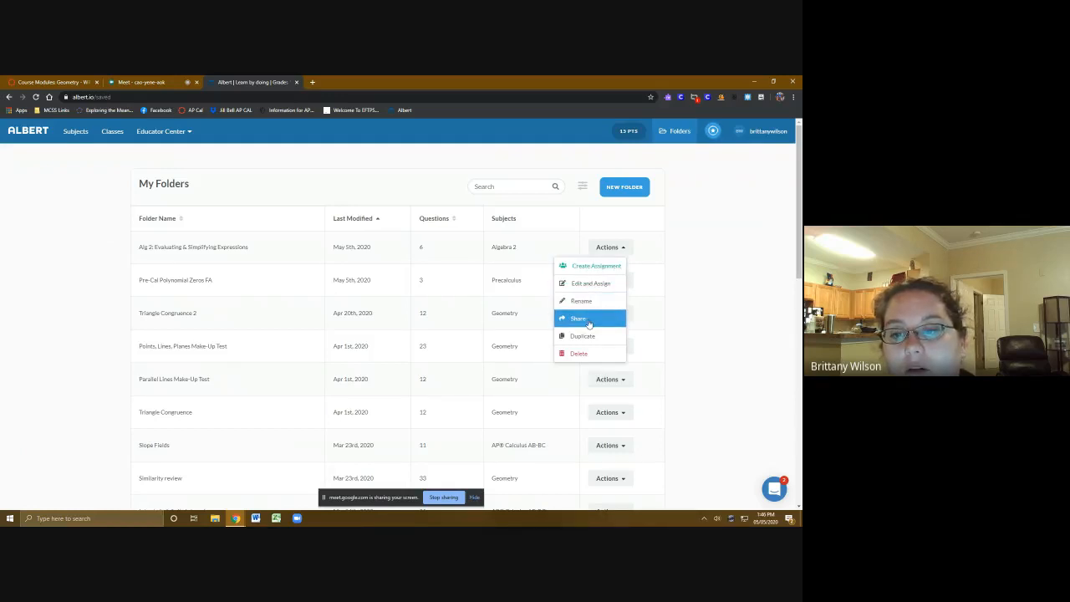
click(592, 268)
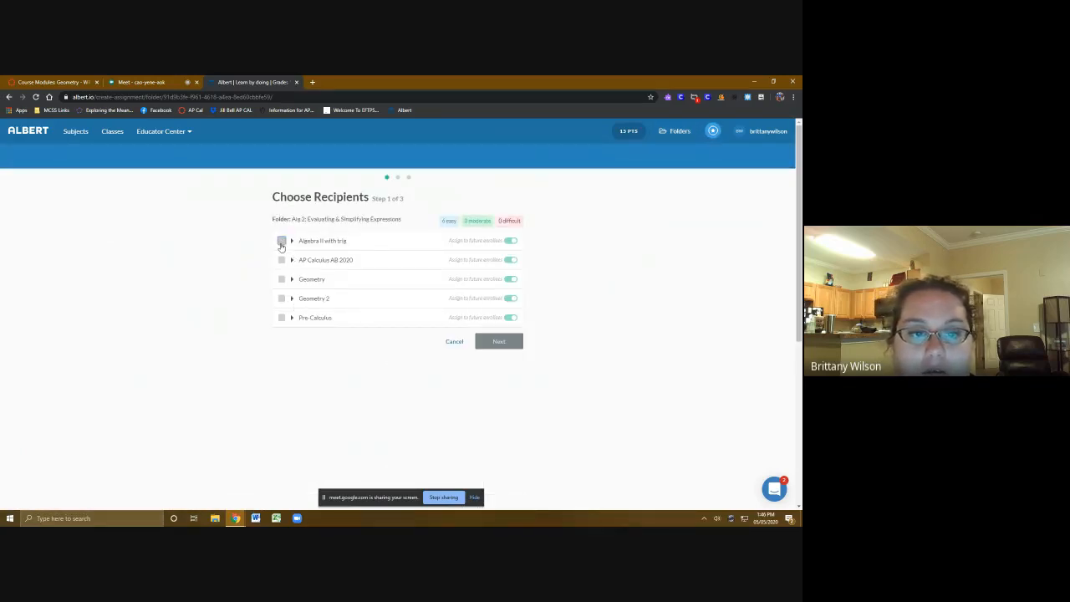
click(282, 242)
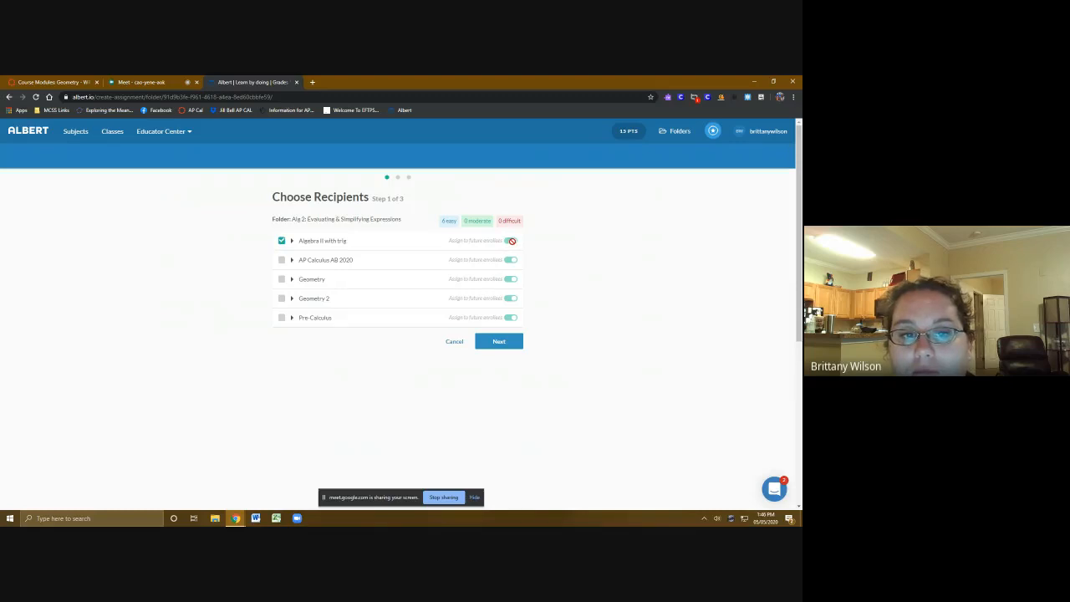
click(292, 241)
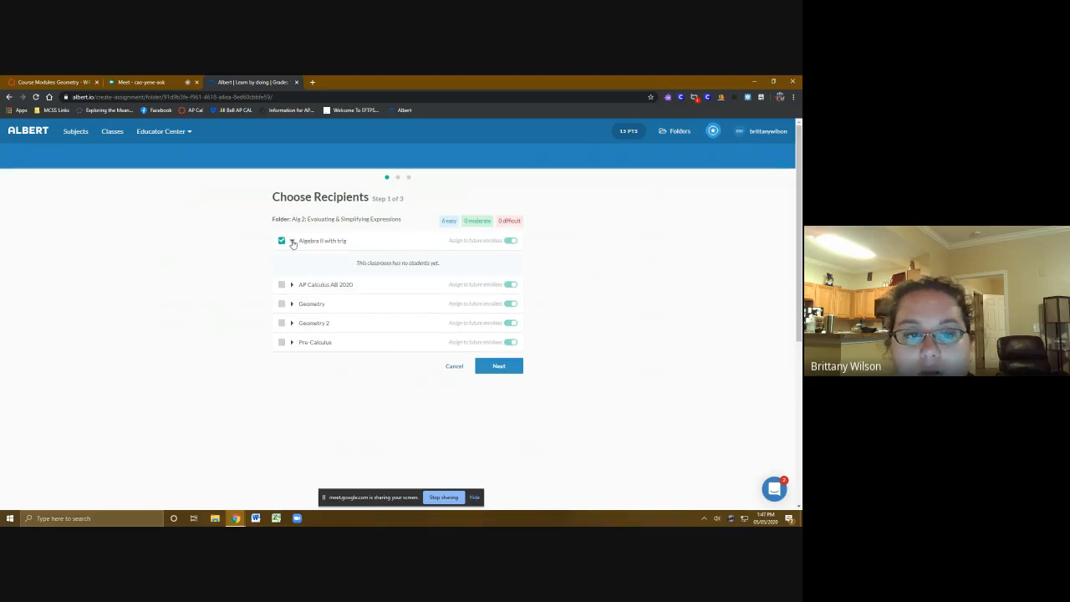
click(292, 241)
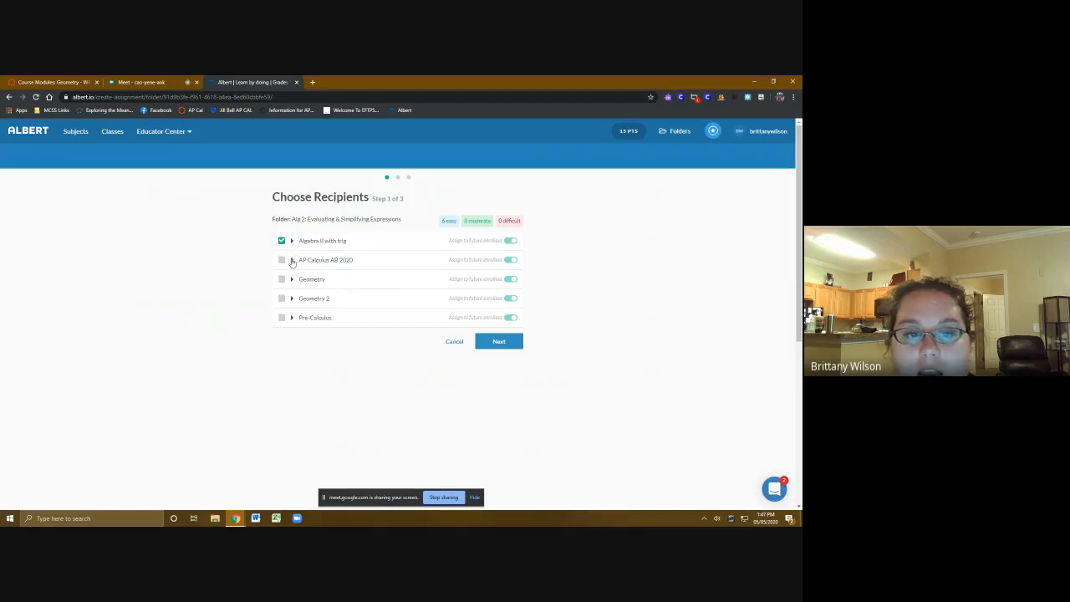
- Try choosing individual students of the "AP Calculus AB 2020" class as recipients, and clear that class's selection
click(292, 260)
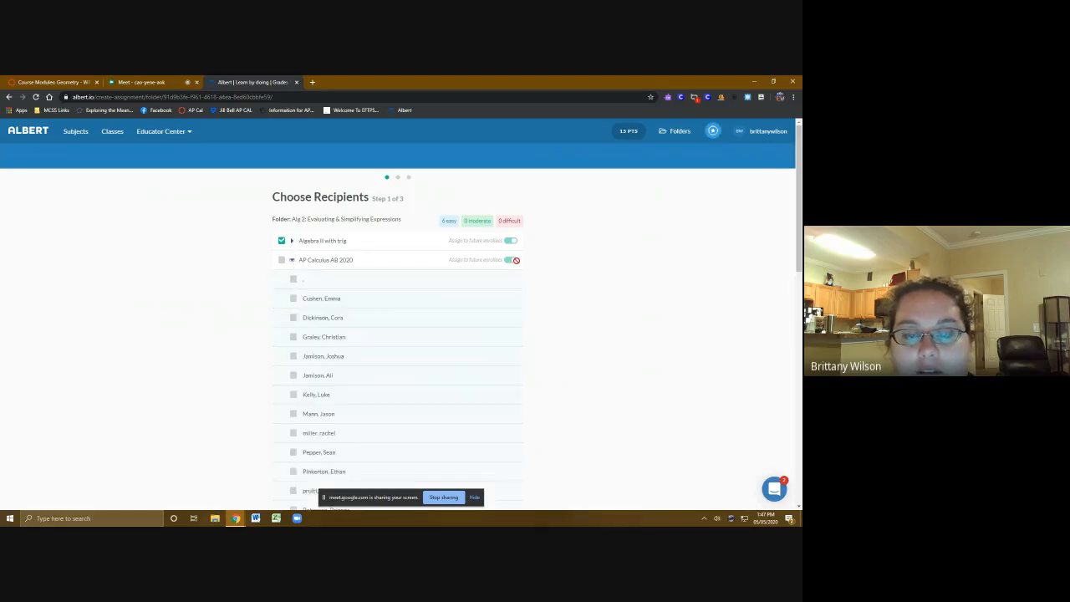
click(294, 279)
click(293, 298)
click(293, 318)
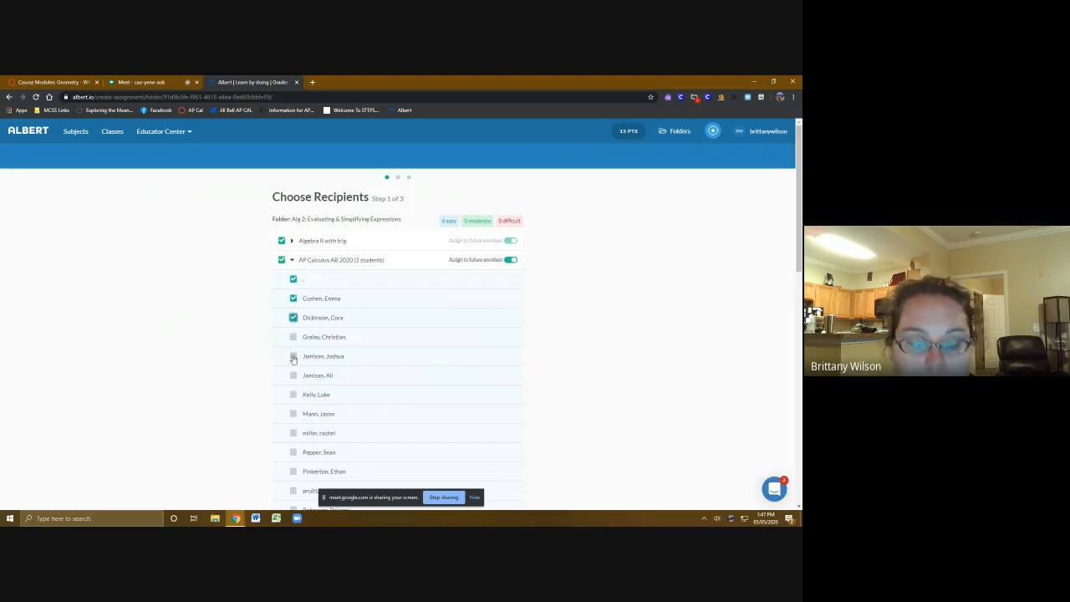
click(292, 356)
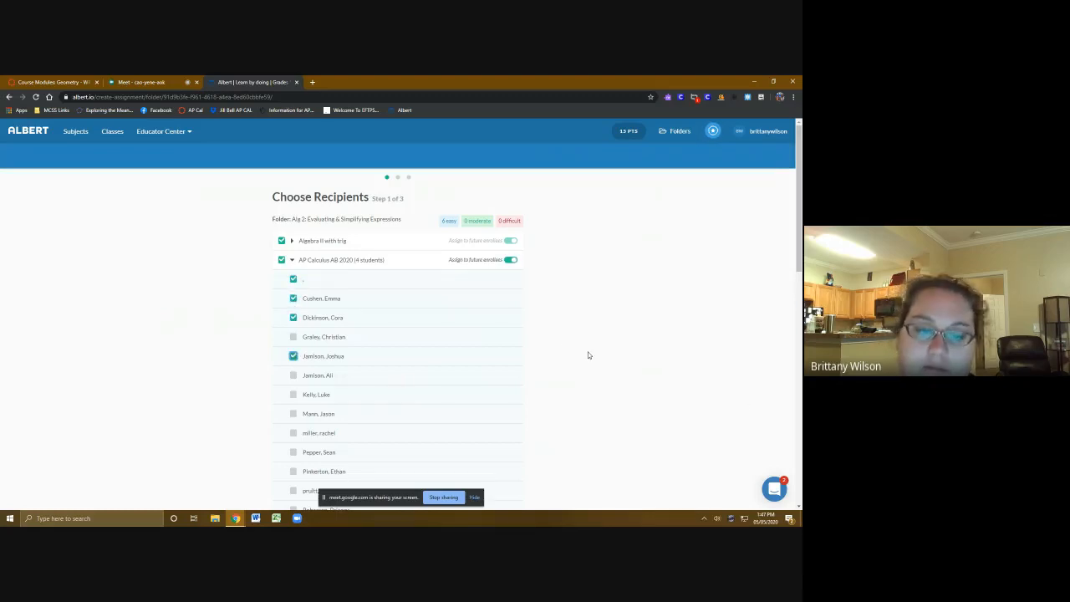
click(293, 279)
click(282, 260)
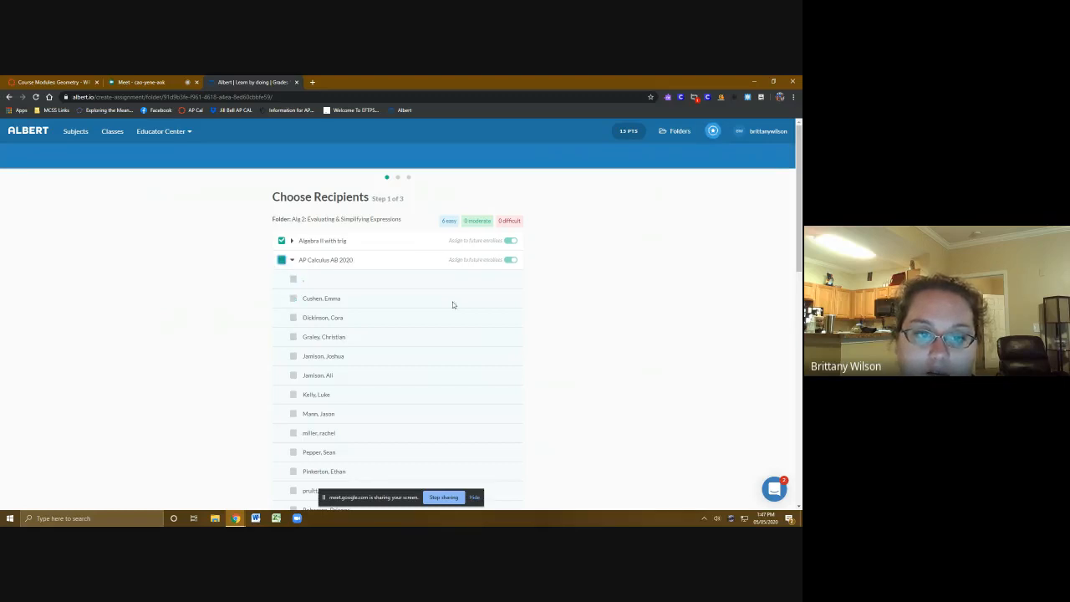
click(291, 260)
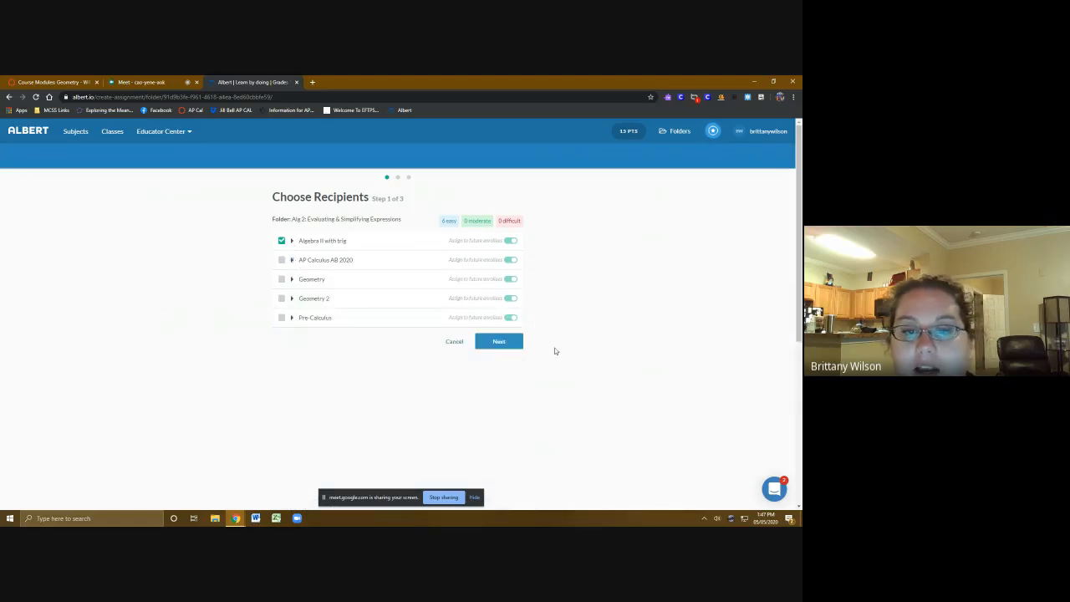
- Continue to the assignment options and title the assignment "Alg 2 Simplifying & Evaluating Expressions"
click(494, 342)
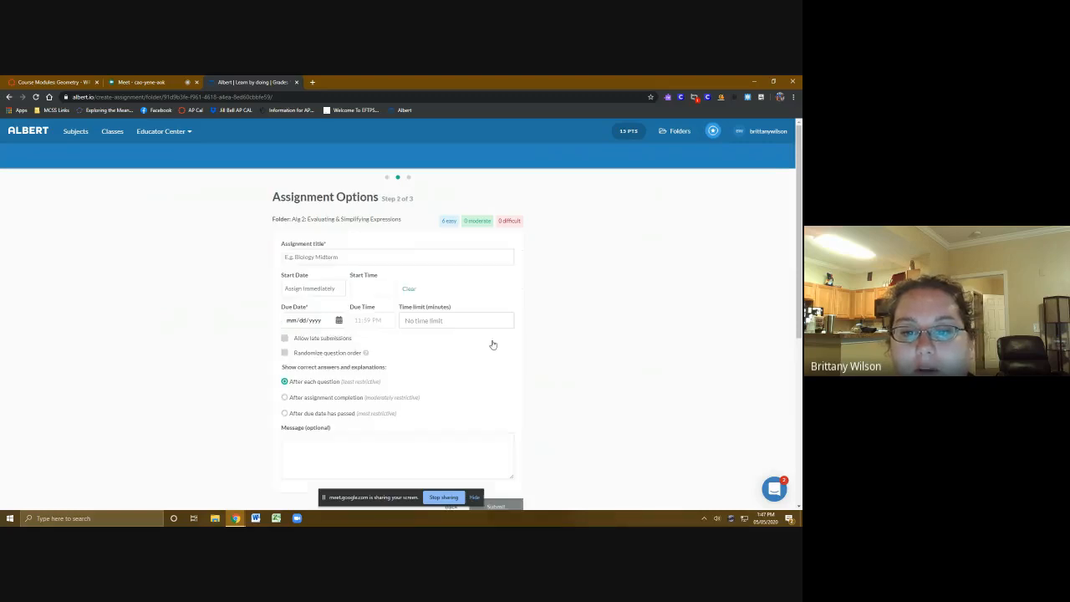
click(342, 253)
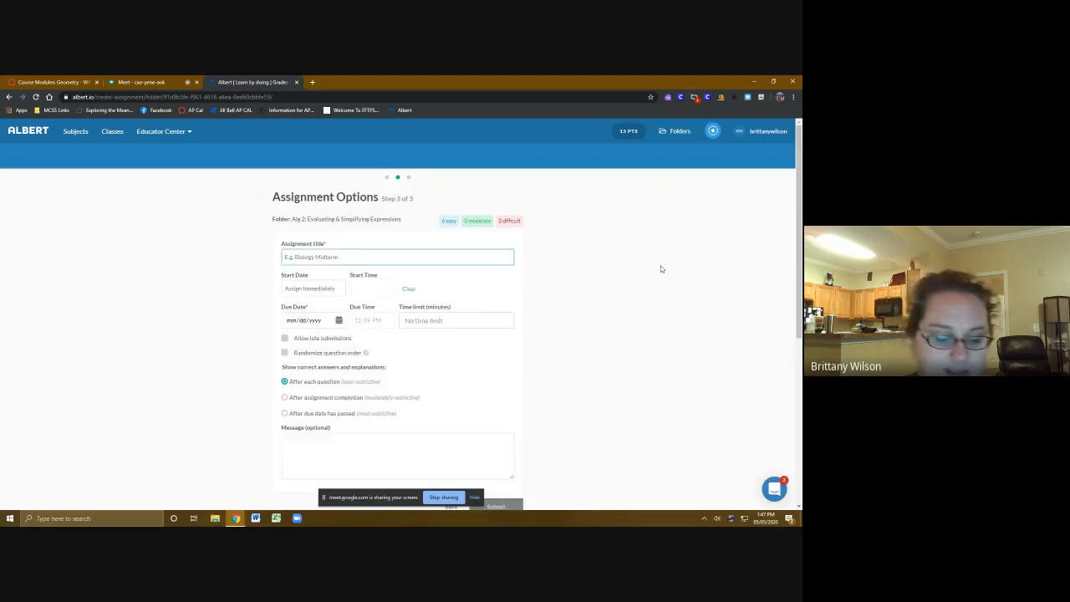
text(Alg 2 Evalua)
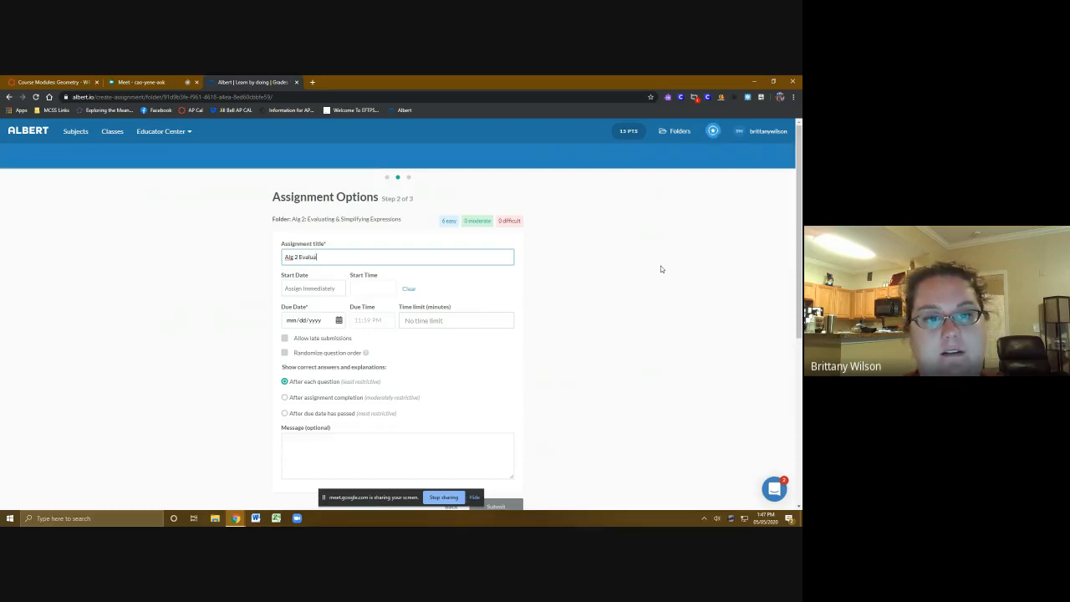
key(BackSpace)
key(BackSpace)
key(BackSpace)
key(BackSpace)
key(BackSpace)
key(BackSpace)
text(Simpl)
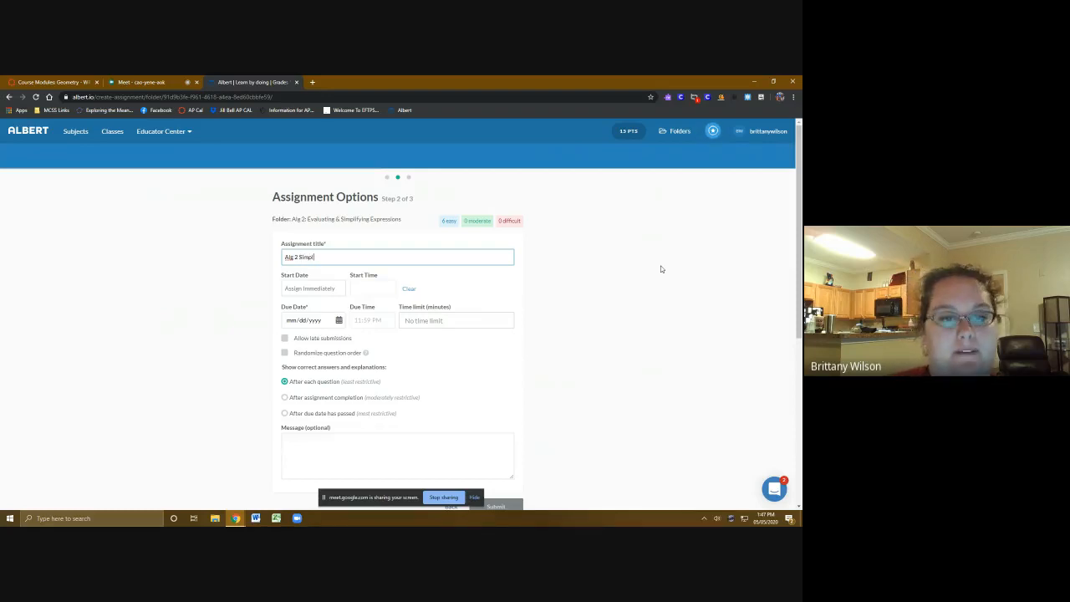
text(ifying & Evaluating)
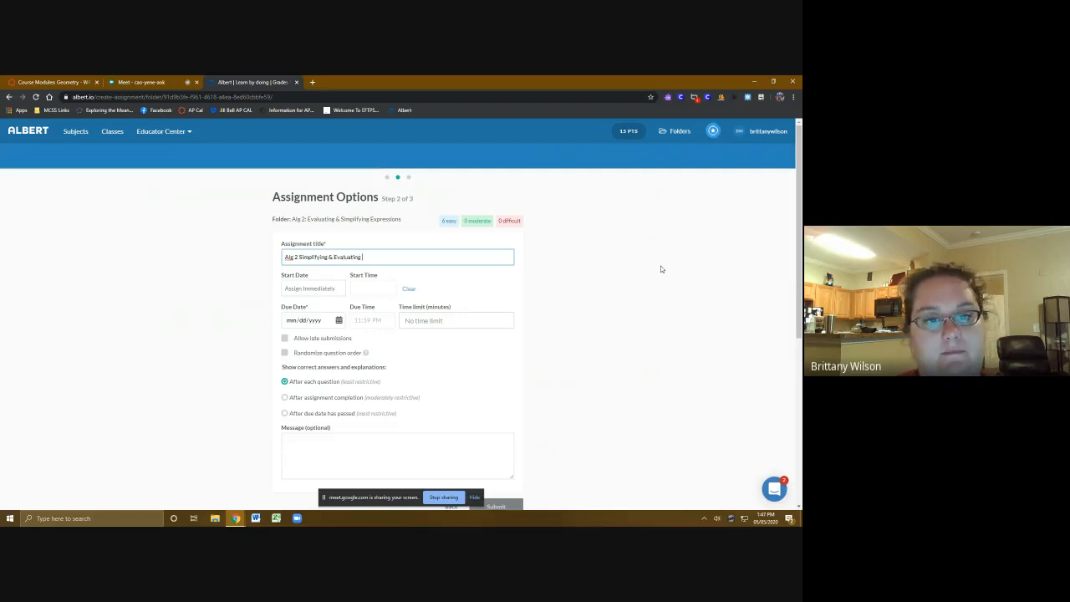
text( Expressions)
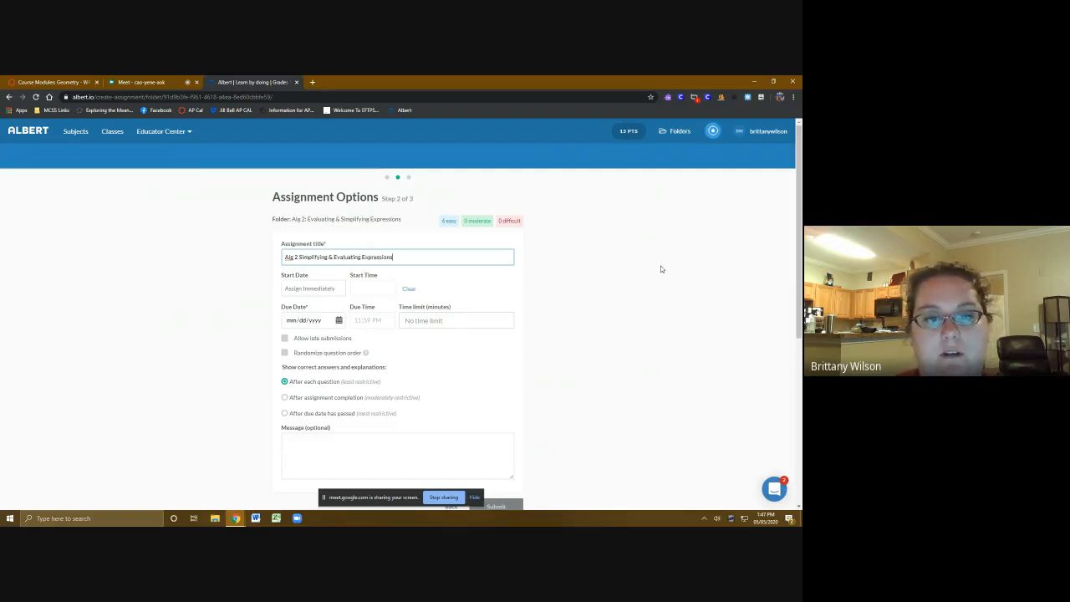
- Set the assignment's start date to 05/05/2020 and its due date to 05/09/2020
click(318, 289)
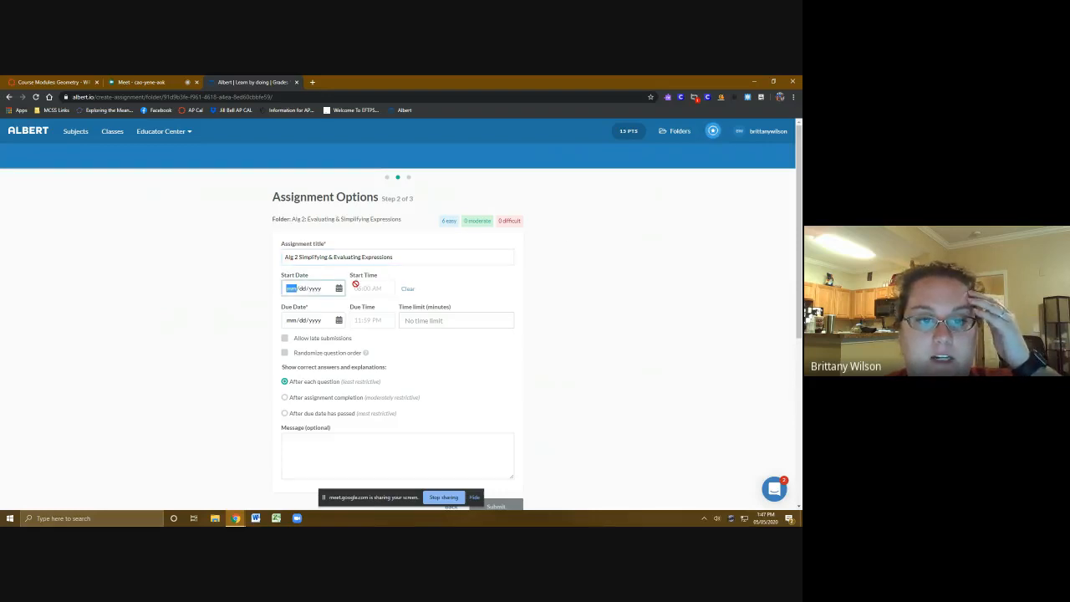
click(338, 289)
click(322, 349)
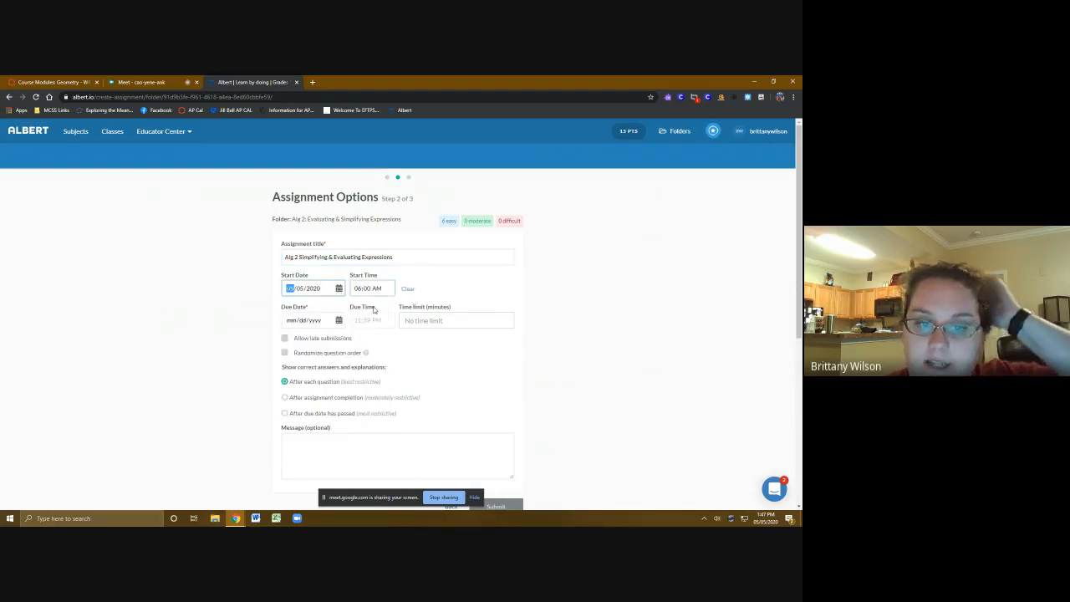
click(339, 321)
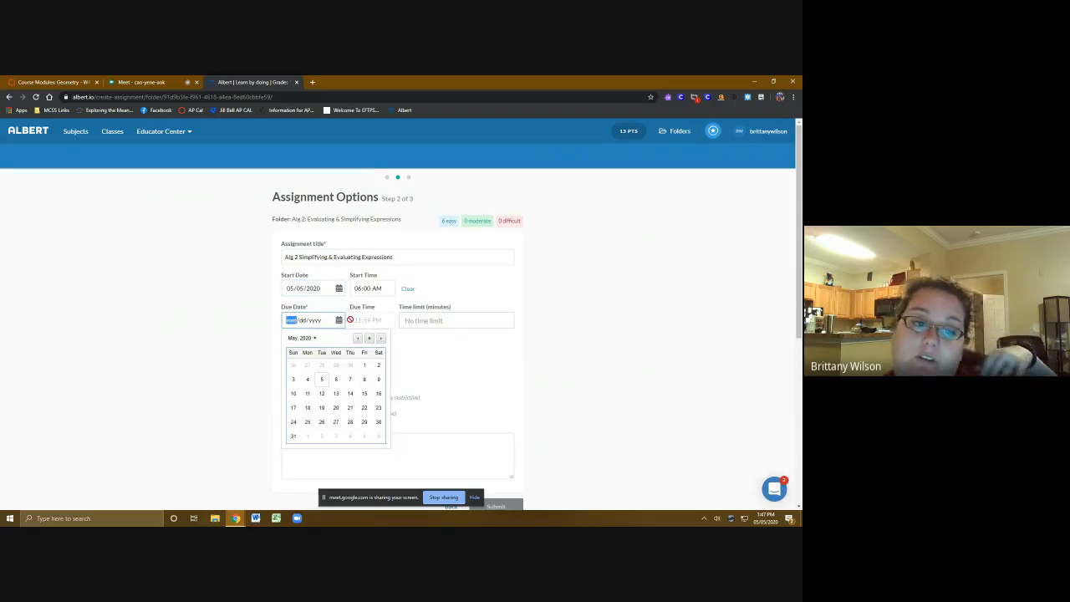
click(377, 379)
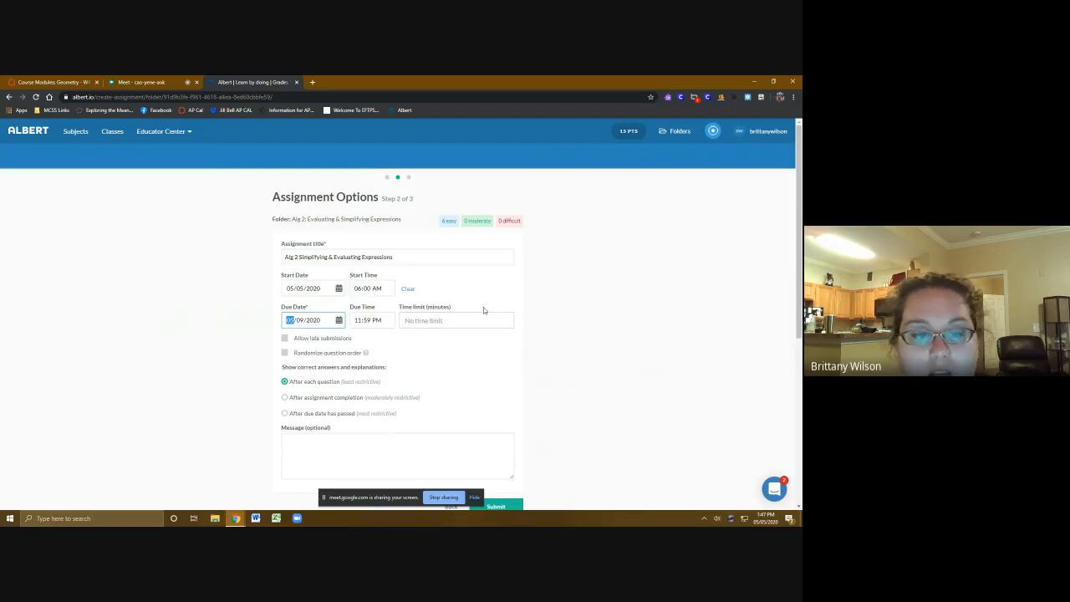
- Turn on randomized question order for the assignment and submit it to the class
click(320, 354)
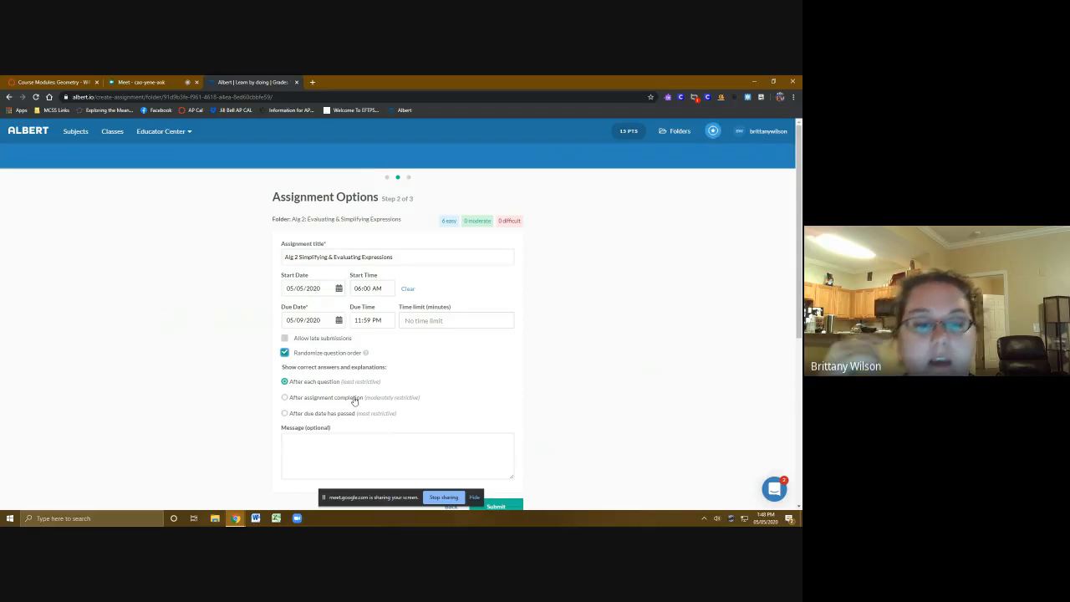
click(358, 454)
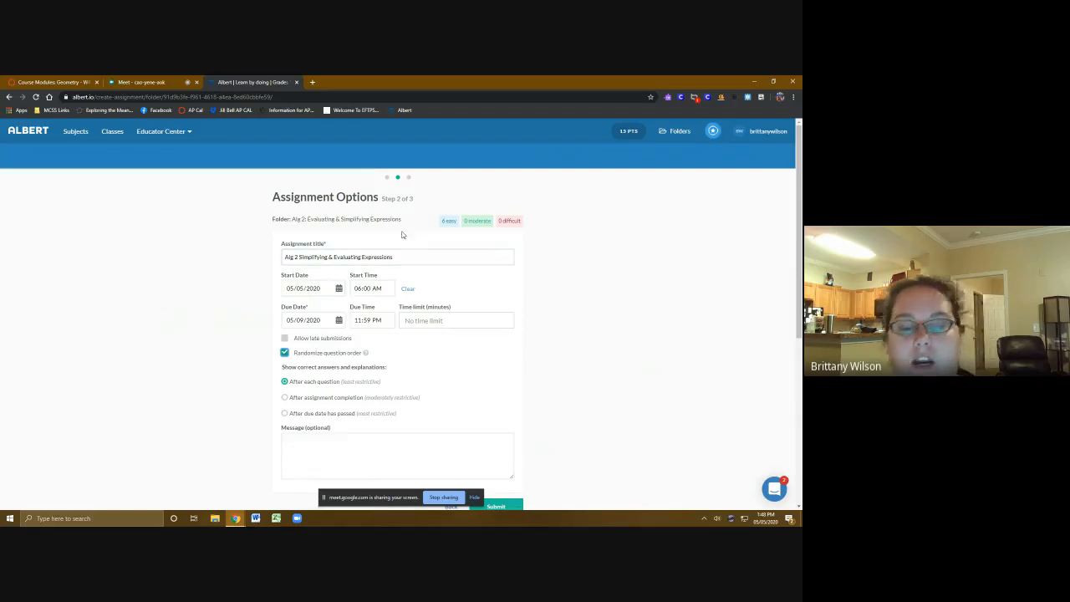
scroll(605, 400, down, 3)
click(509, 386)
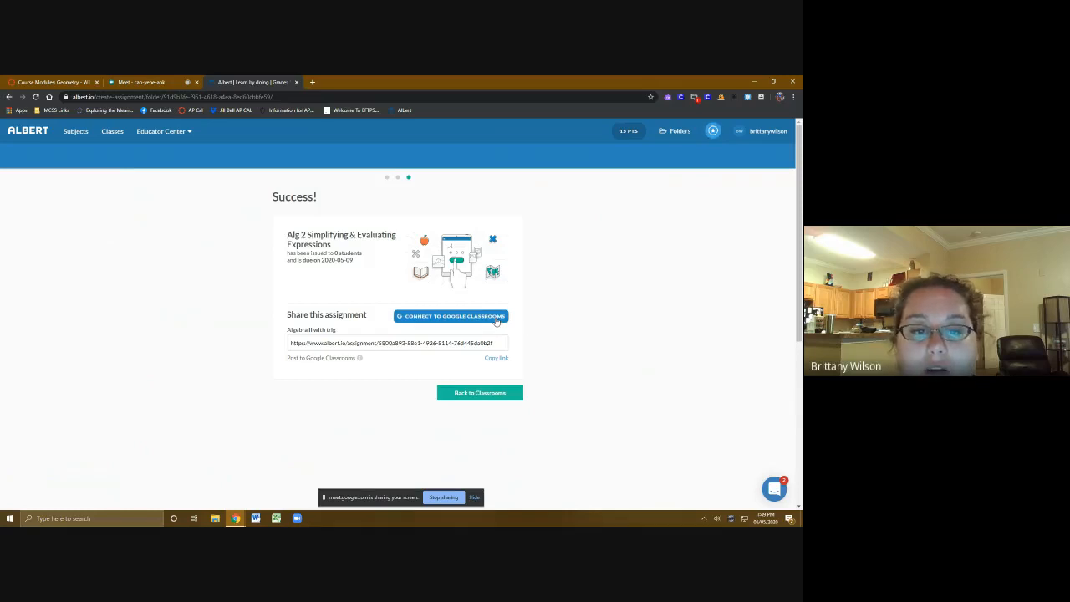
- Copy the assignment link and, in Canvas, add a new assignment "Albert.io Formative Assessment on Simplifying..." to the "Virtual Learning for the next 6 weeks" module
click(496, 359)
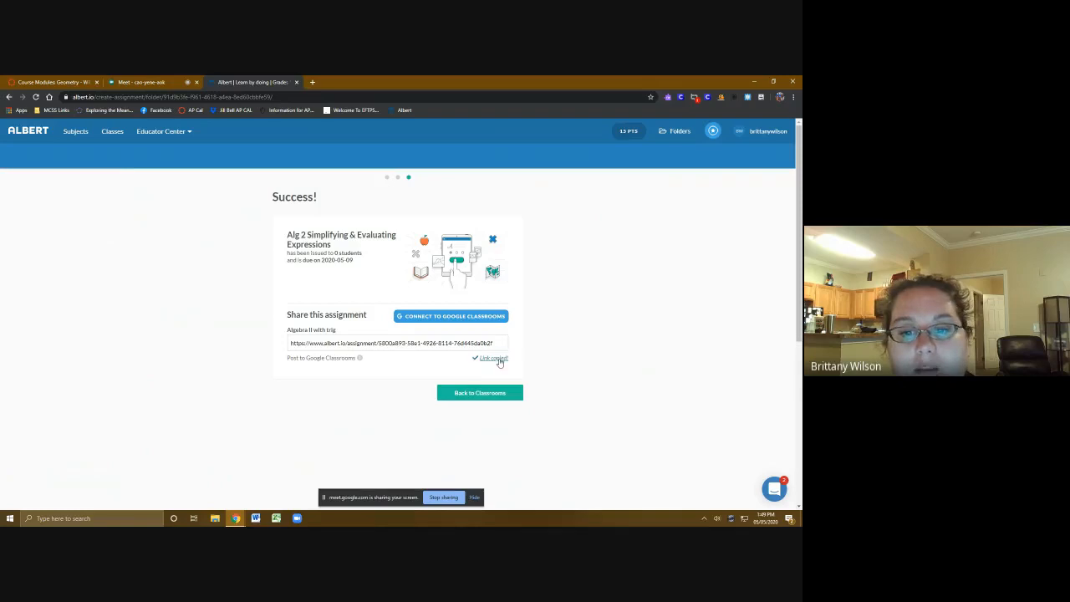
click(50, 82)
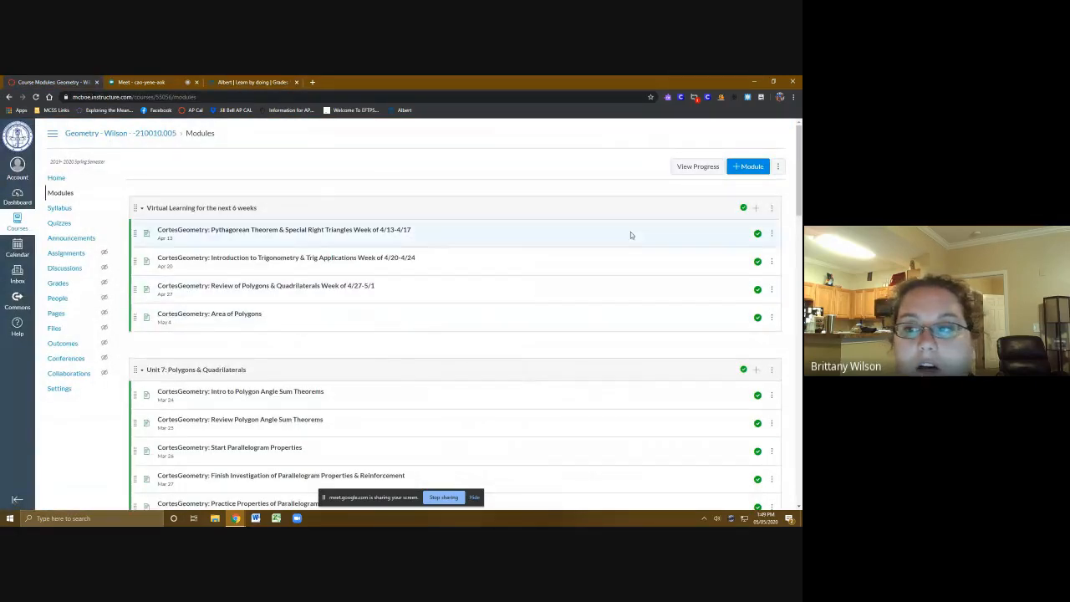
click(756, 207)
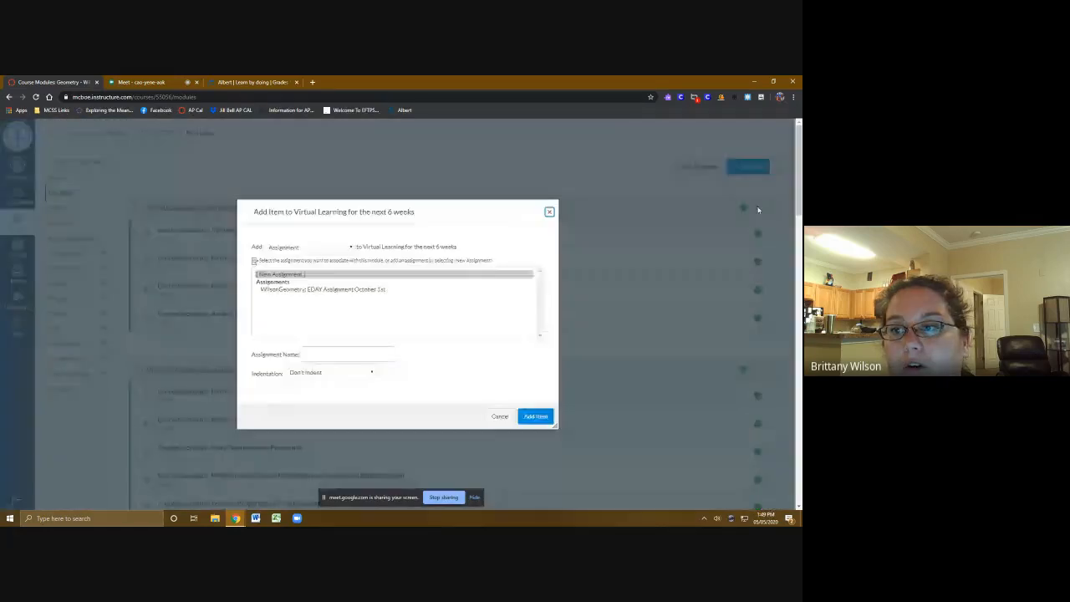
click(320, 355)
text(Alb)
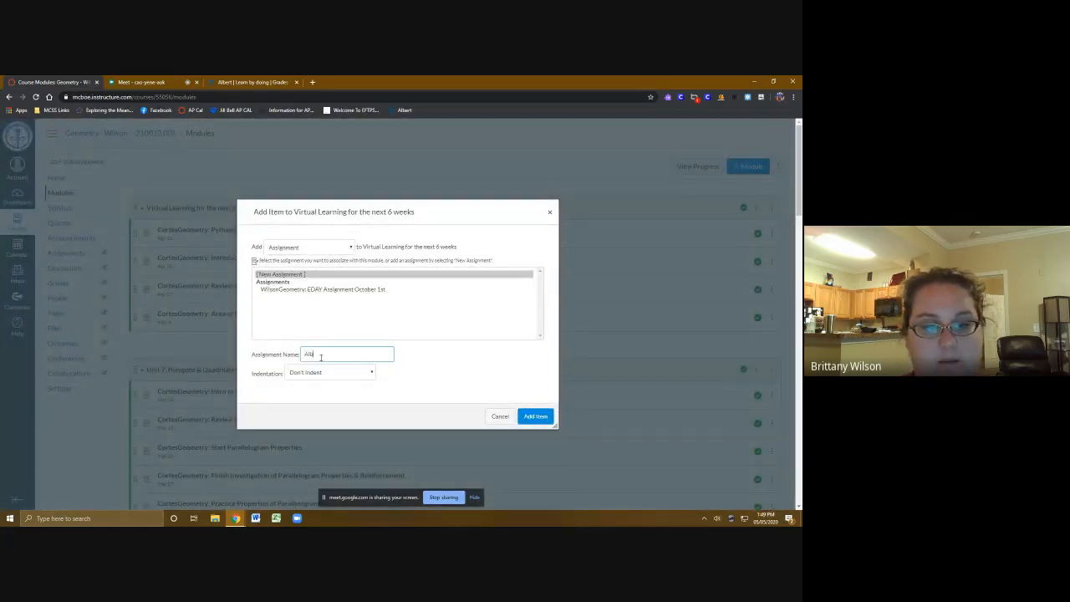
text(ert.io)
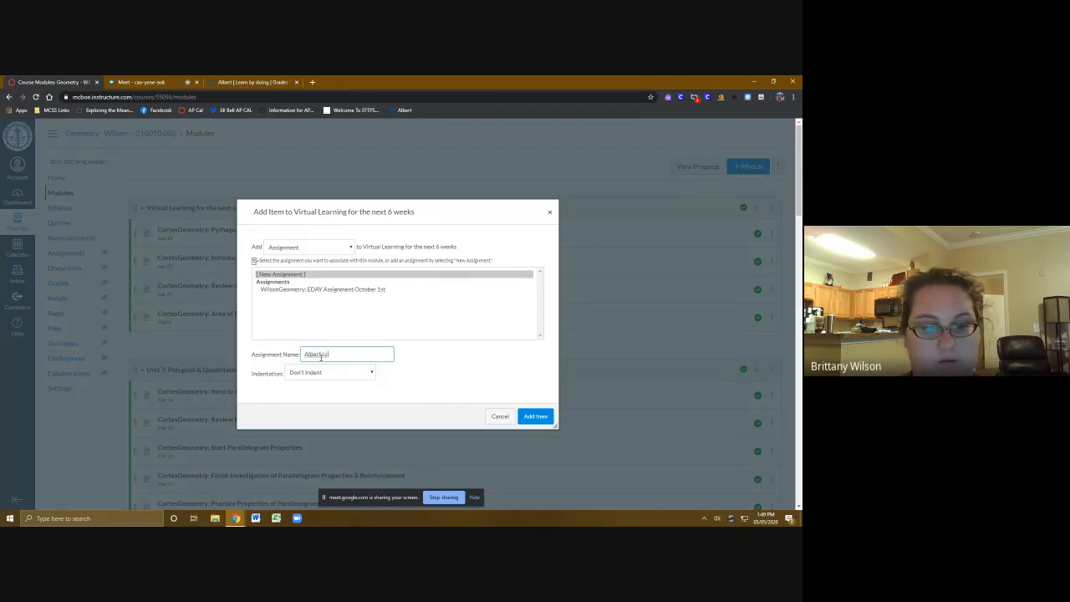
text( Formative)
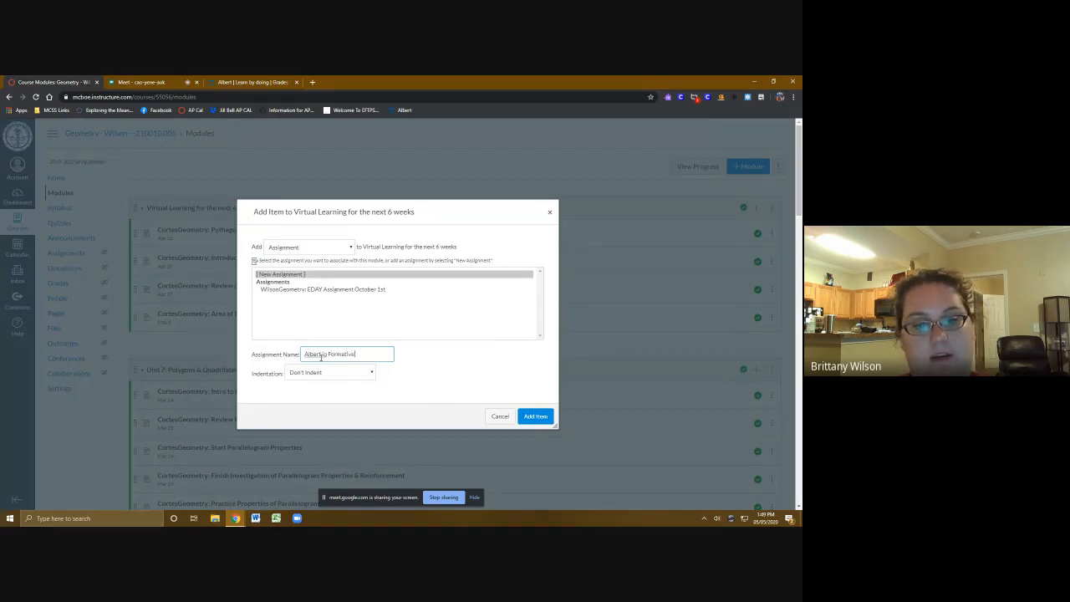
text( Assessment)
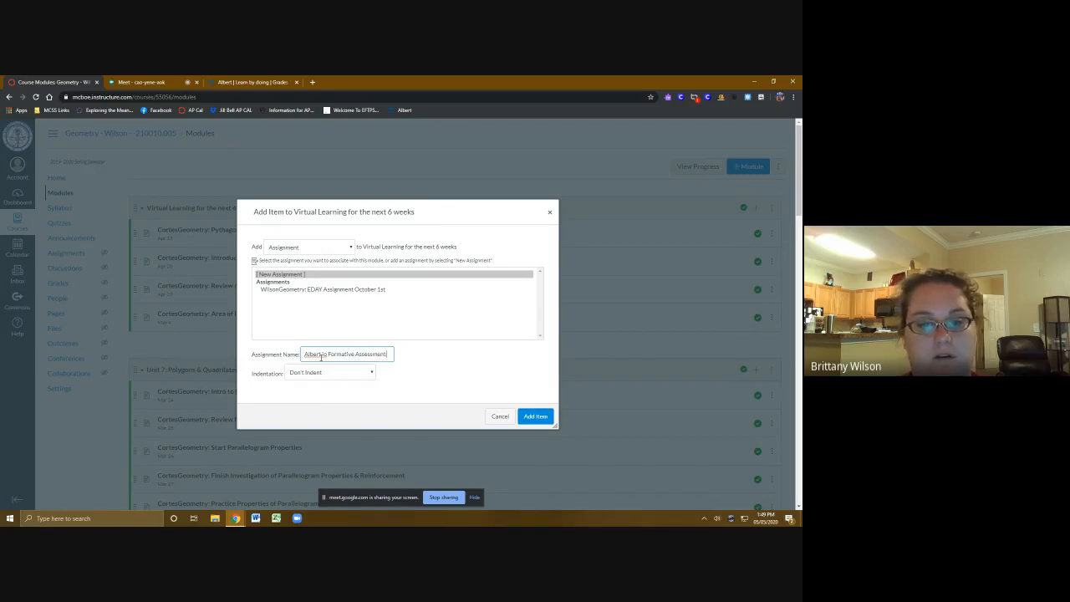
text( on Simplify)
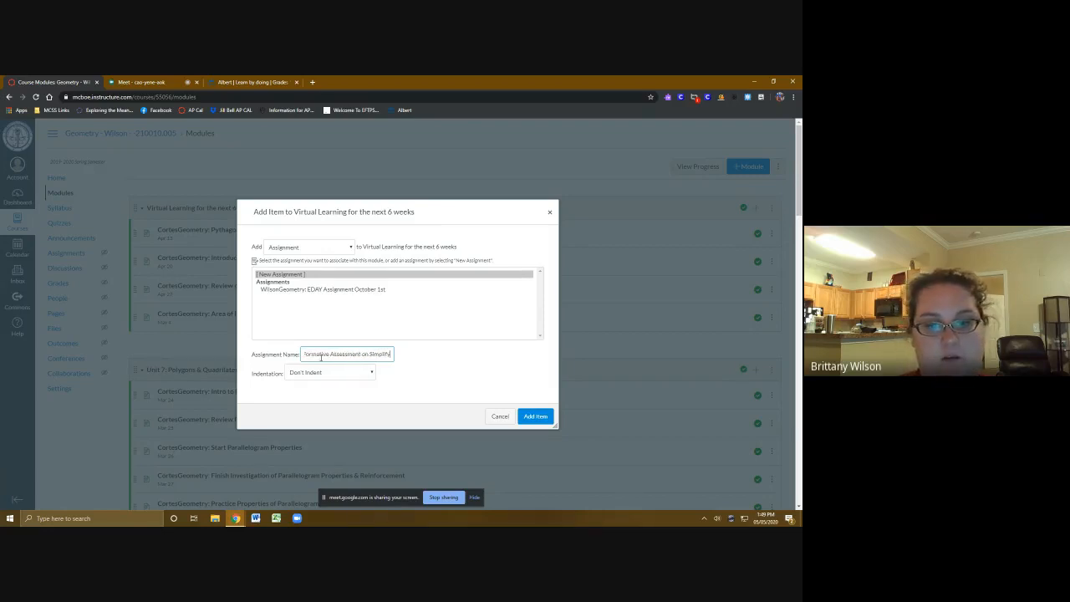
text(ing)
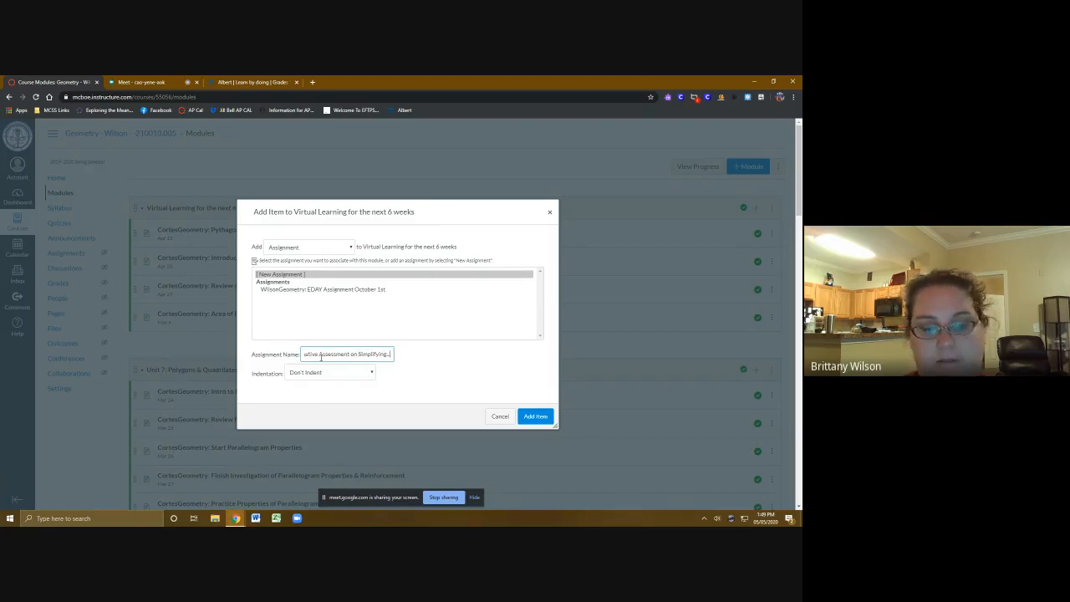
click(536, 416)
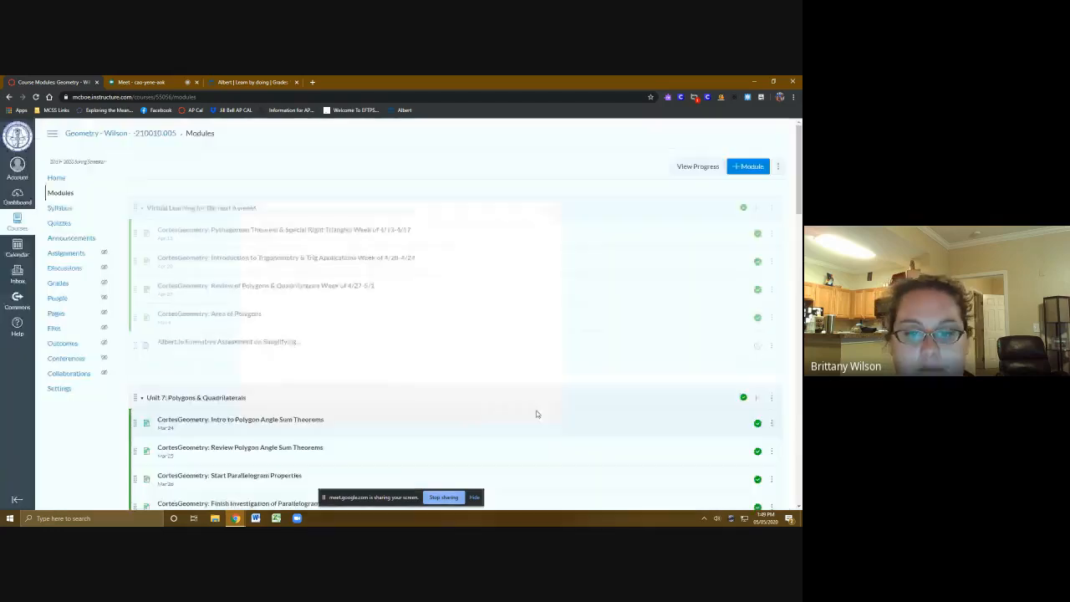
- Edit the new Canvas assignment's description to read "This is due by Saturday, May 9th at midnight:" with the copied Albert link below it
click(248, 345)
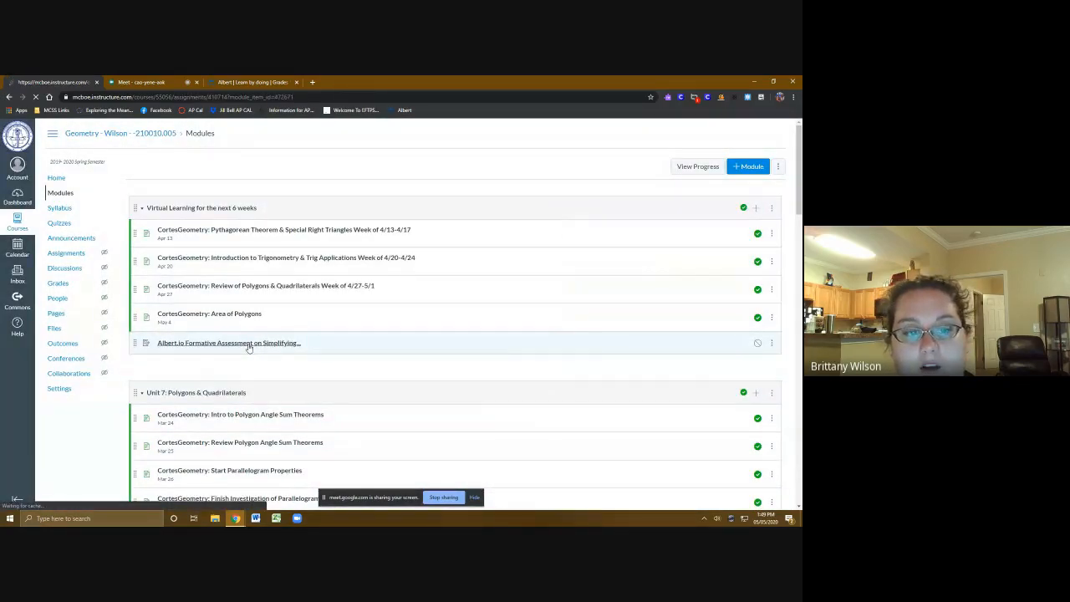
click(640, 168)
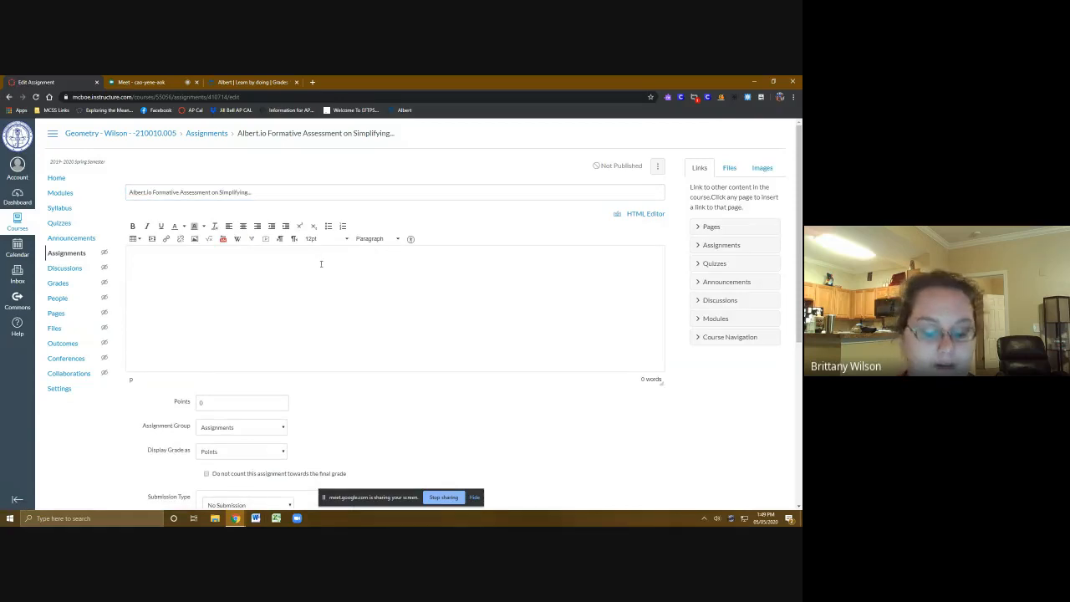
text(This is due by)
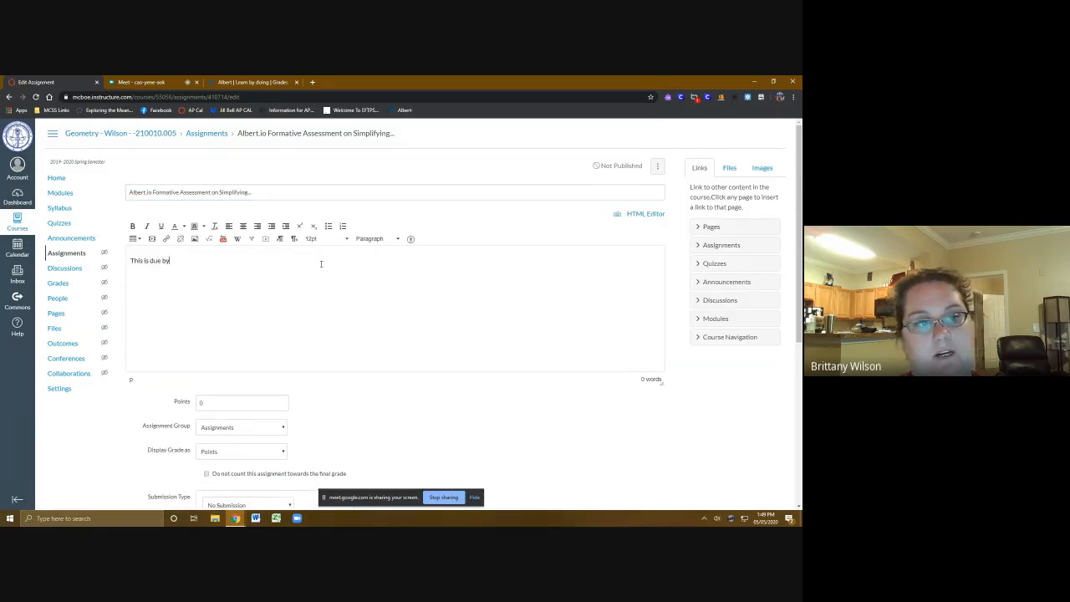
text( Saturday)
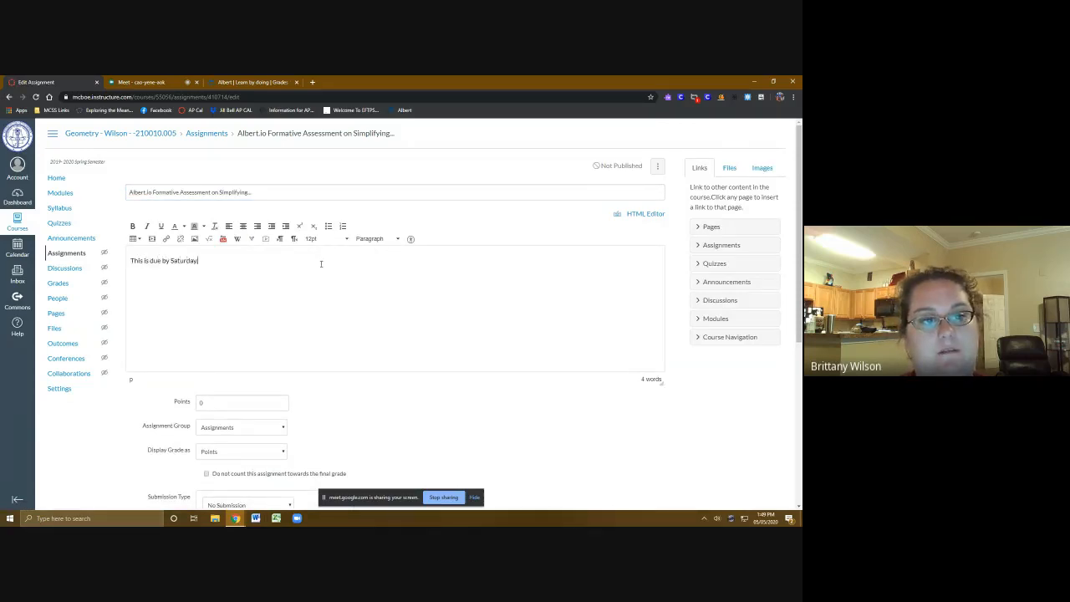
text(, May)
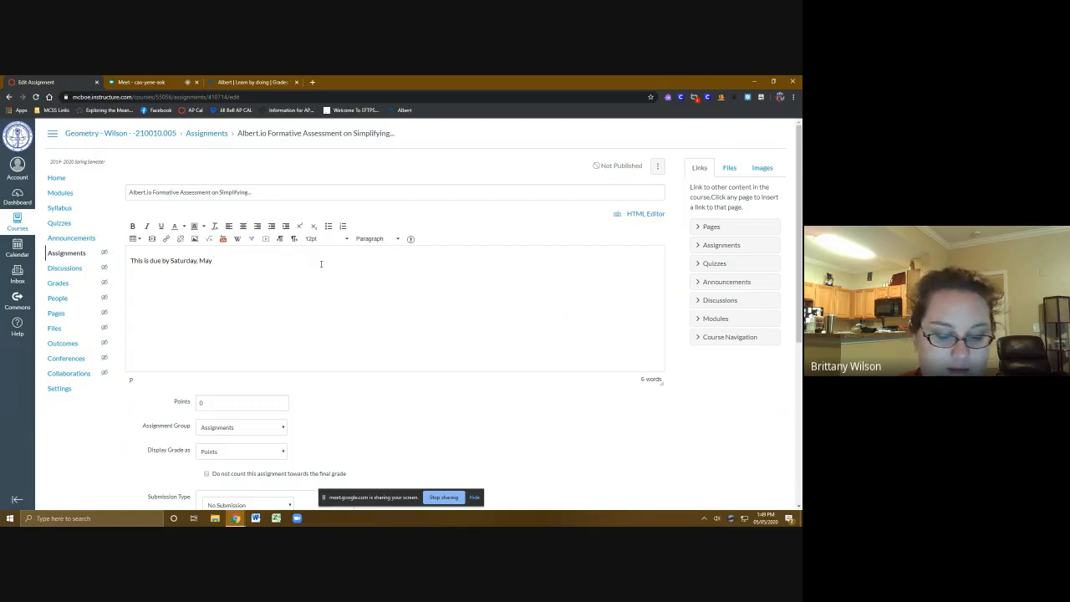
text( 9th at midni)
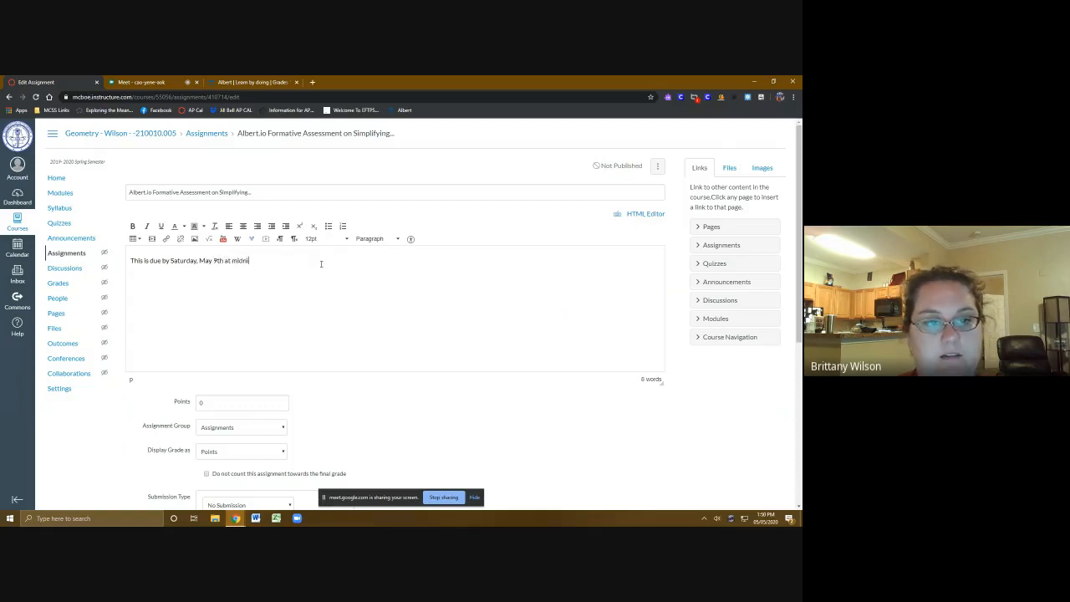
text(ght!)
key(ctrl+v)
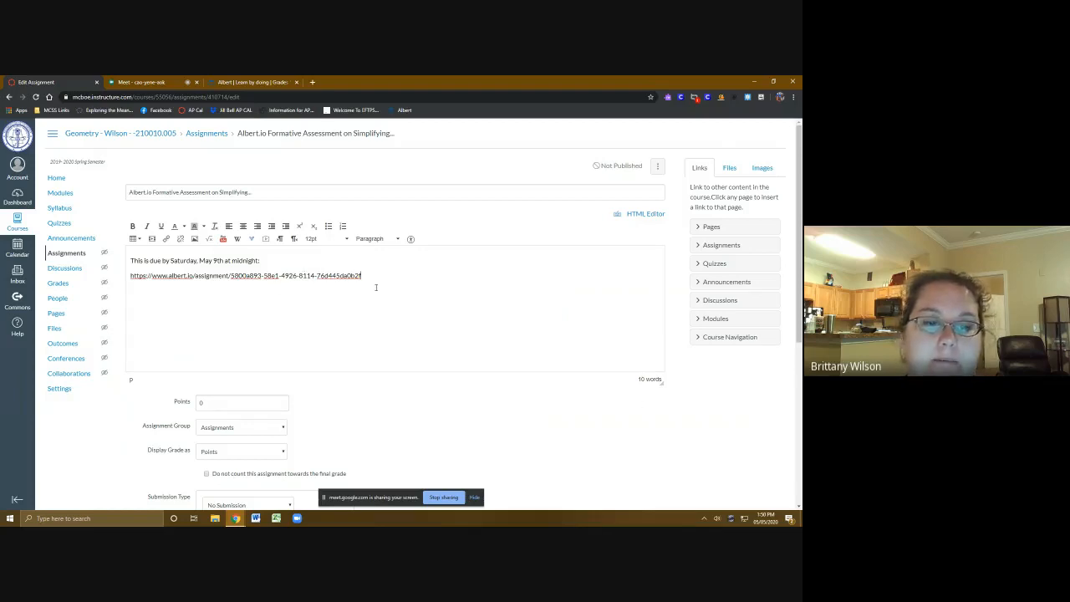
- Turn the pasted URL in the description into a hyperlink to the Albert assignment and save the Canvas assignment
drag(377, 281, 130, 274)
click(620, 342)
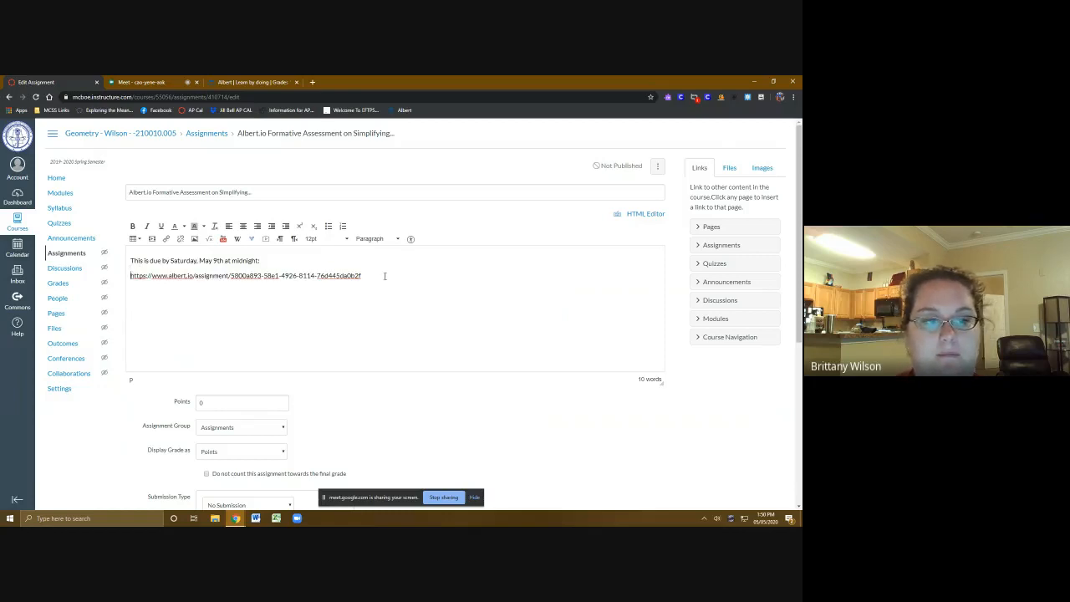
drag(362, 277, 130, 276)
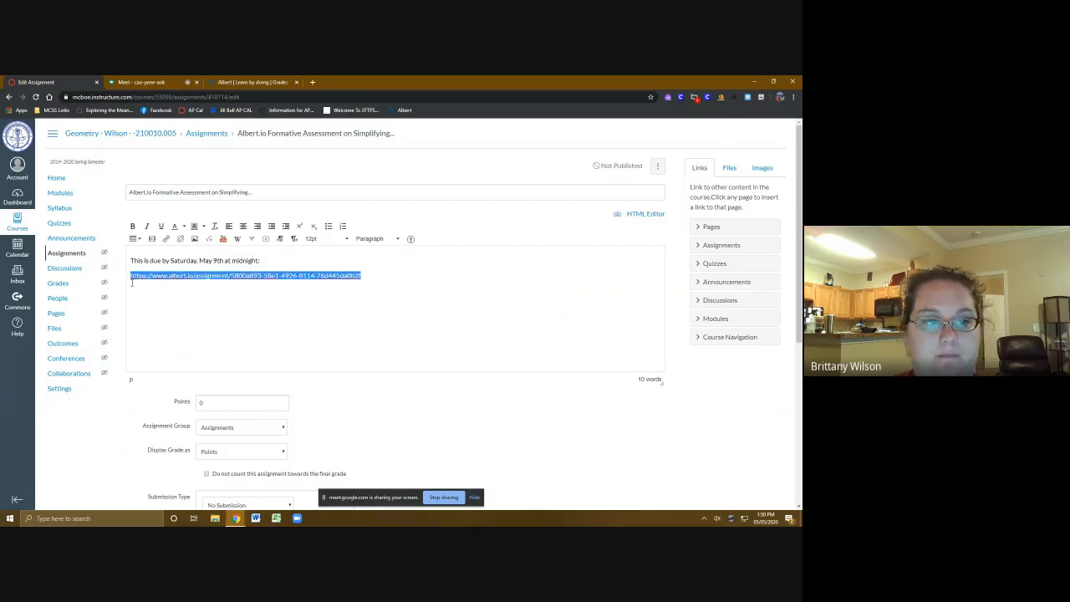
click(167, 239)
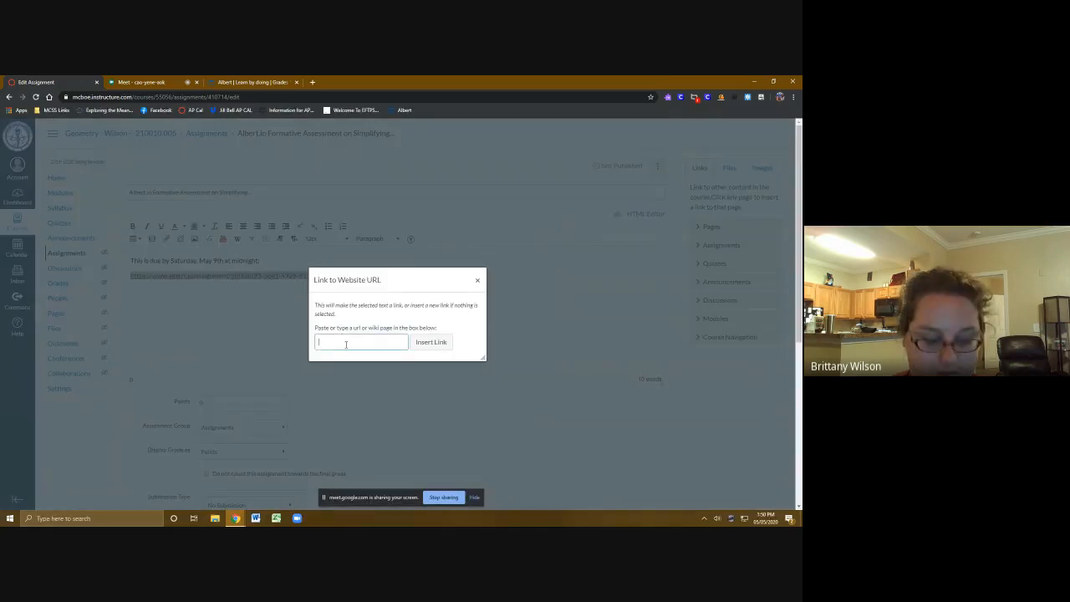
key(ctrl+v)
click(444, 344)
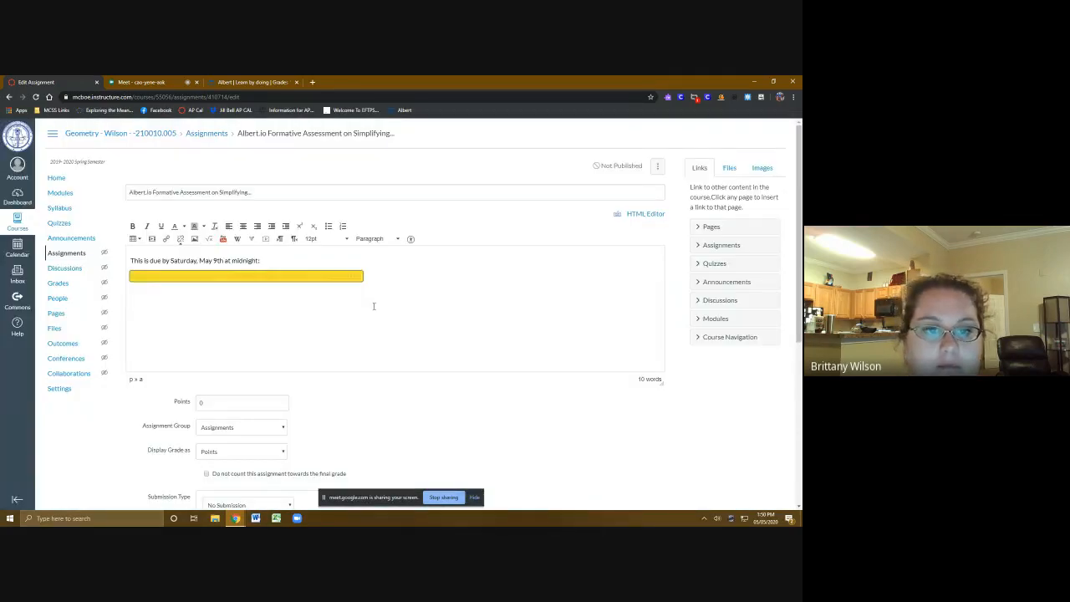
scroll(542, 404, down, 1)
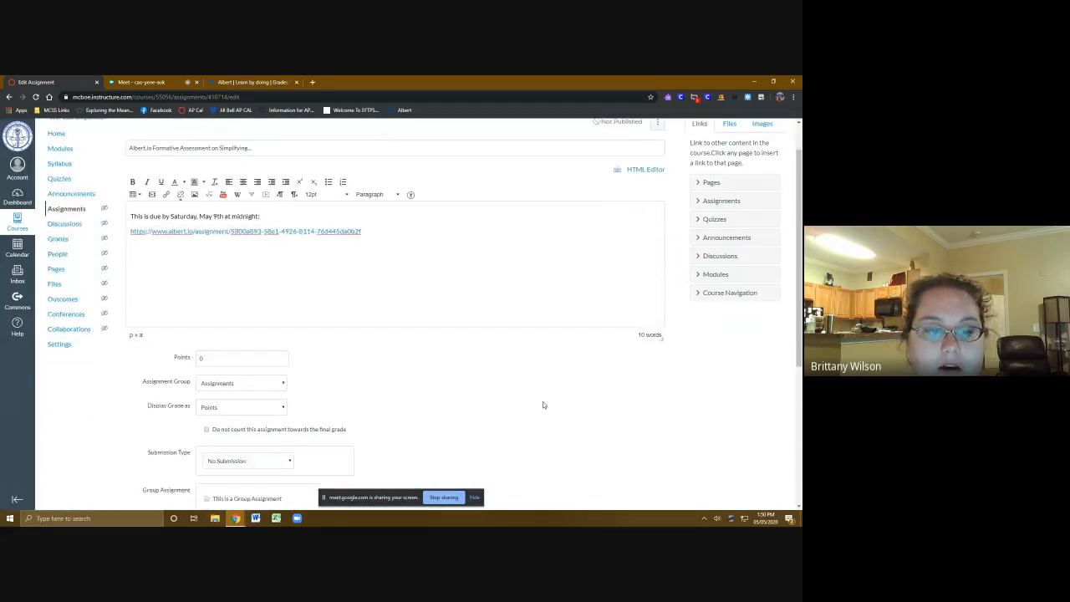
scroll(542, 405, down, 5)
scroll(363, 388, down, 1)
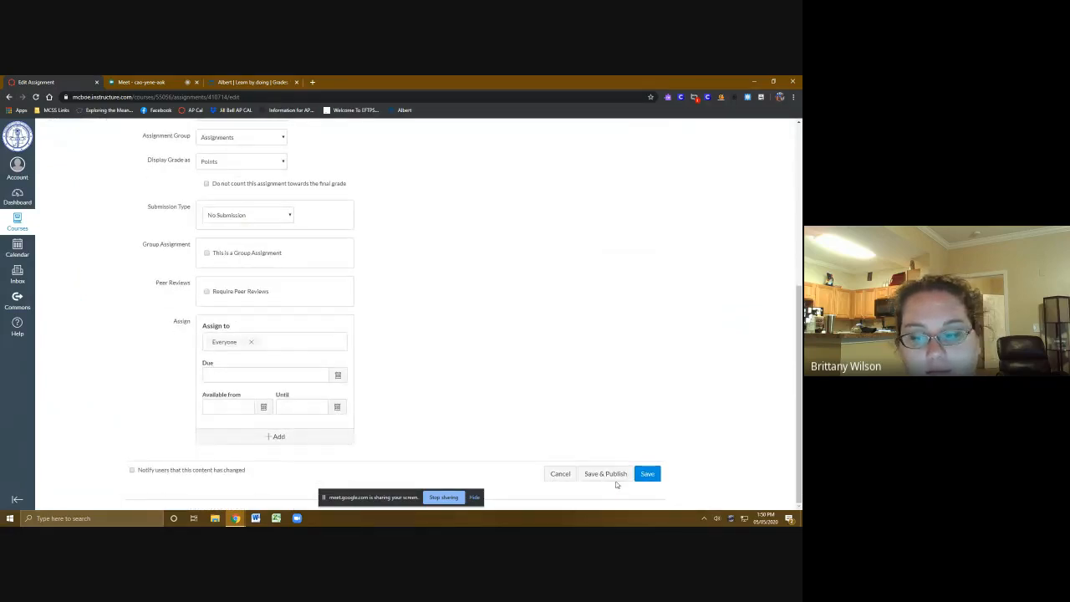
click(613, 478)
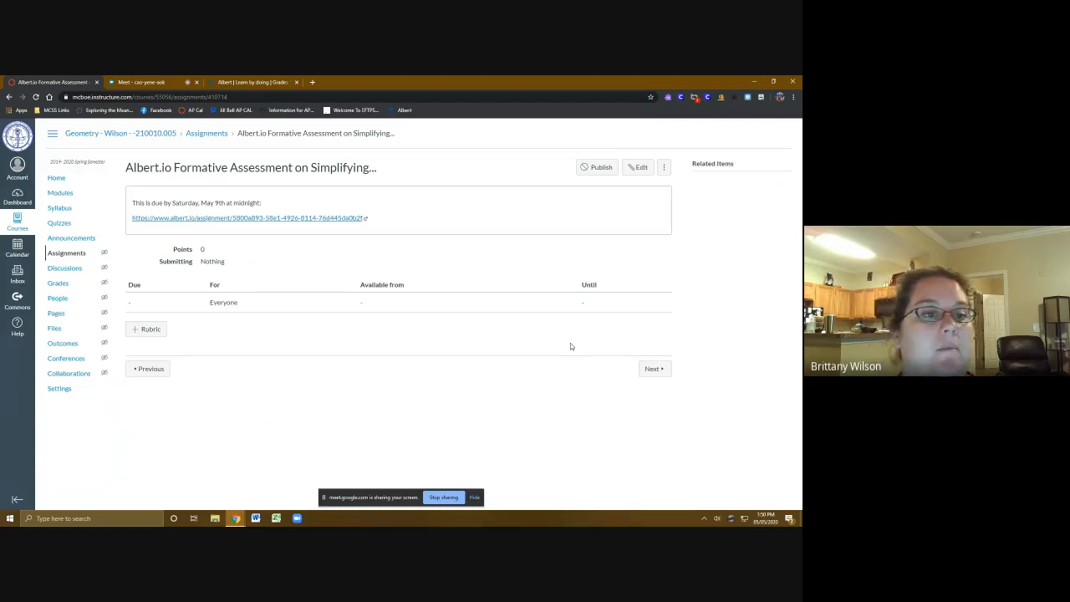
- Open Gmail in a new browser tab and start a new message with the subject "Today's assignment in alg 2"
click(311, 82)
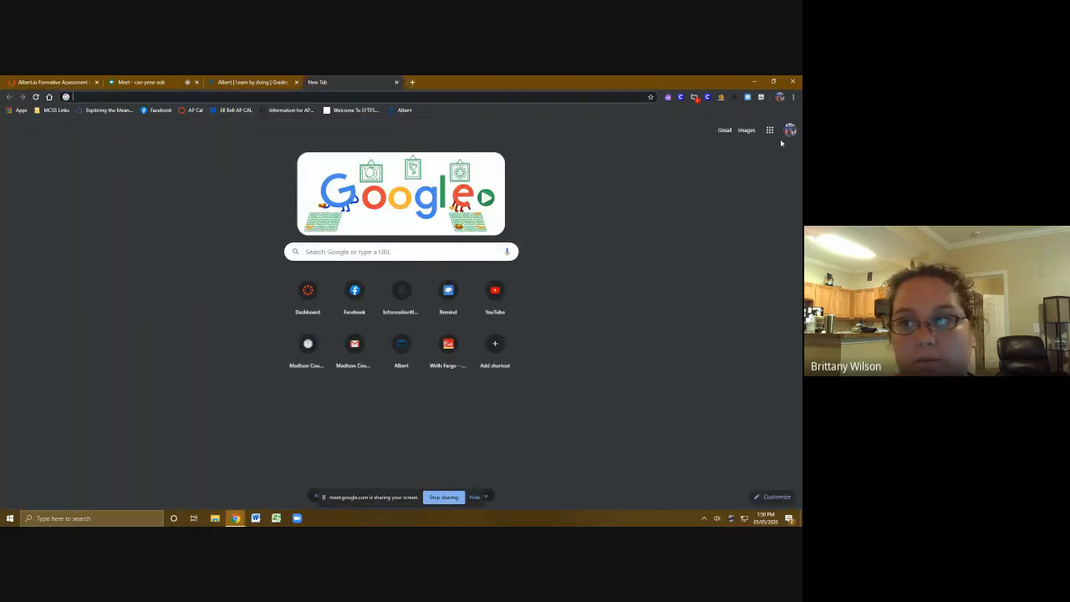
click(726, 131)
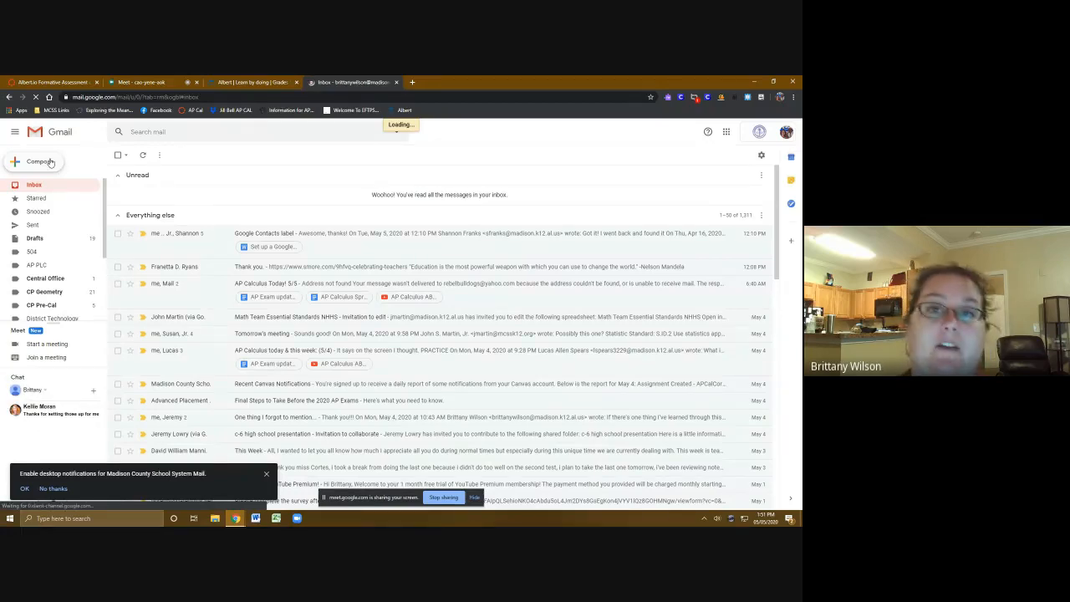
click(50, 163)
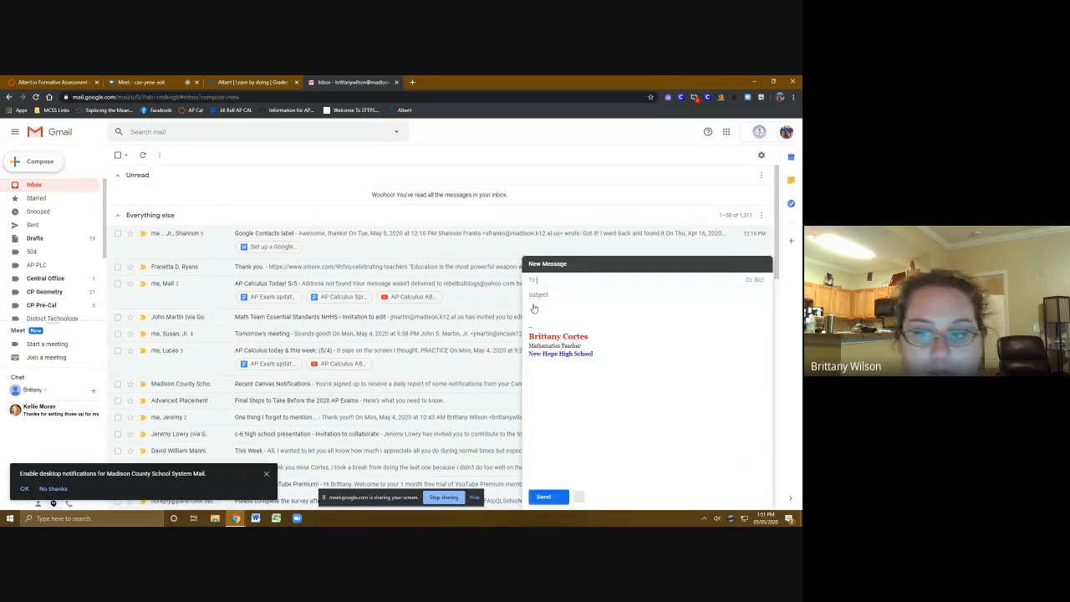
click(571, 295)
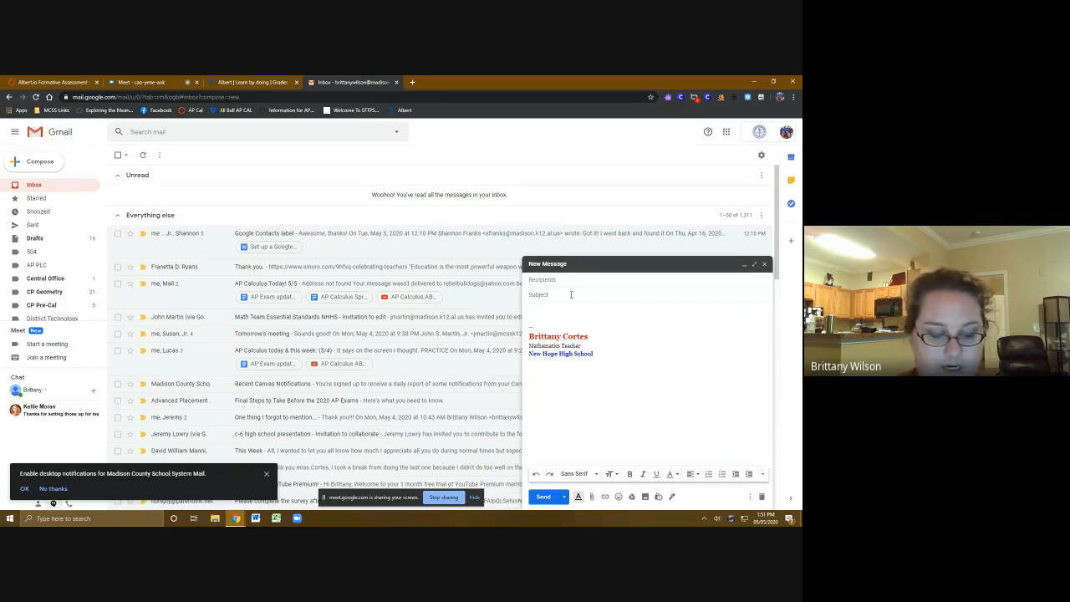
text(Today's)
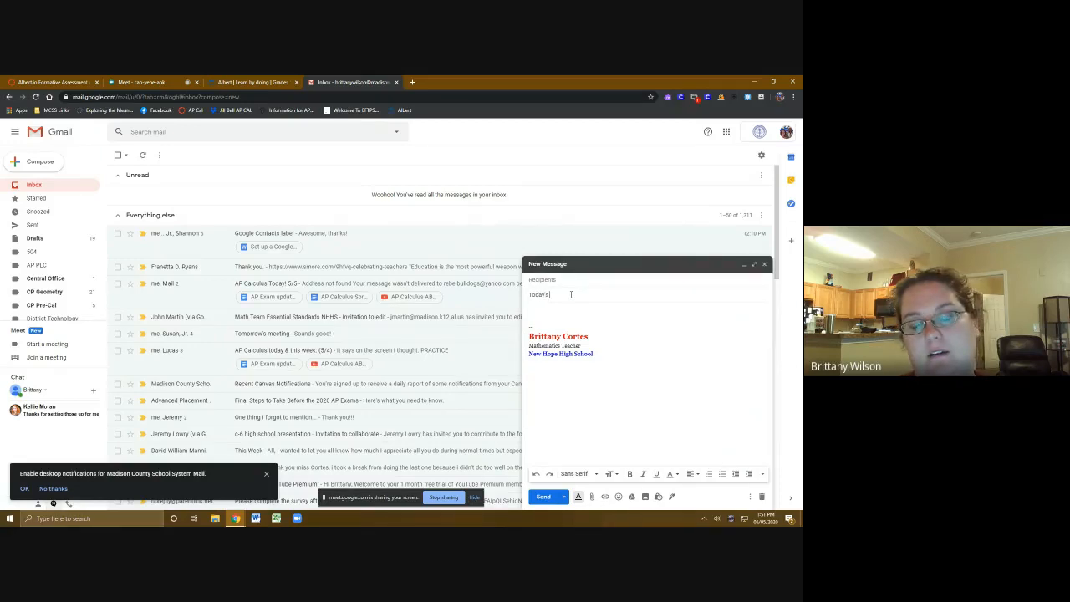
text( assignment in G)
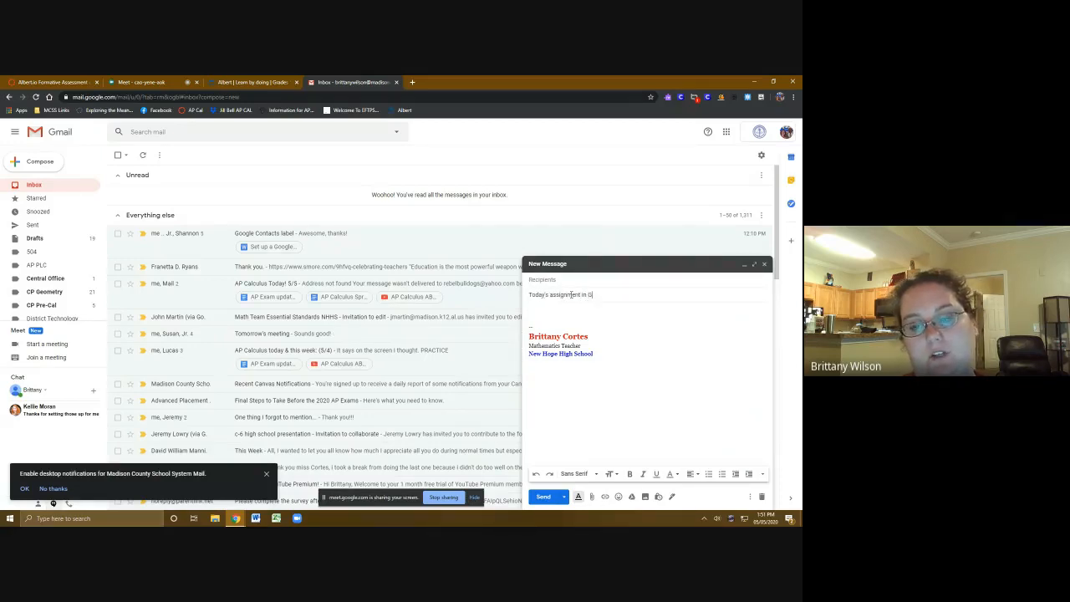
key(BackSpace)
text(alg 2)
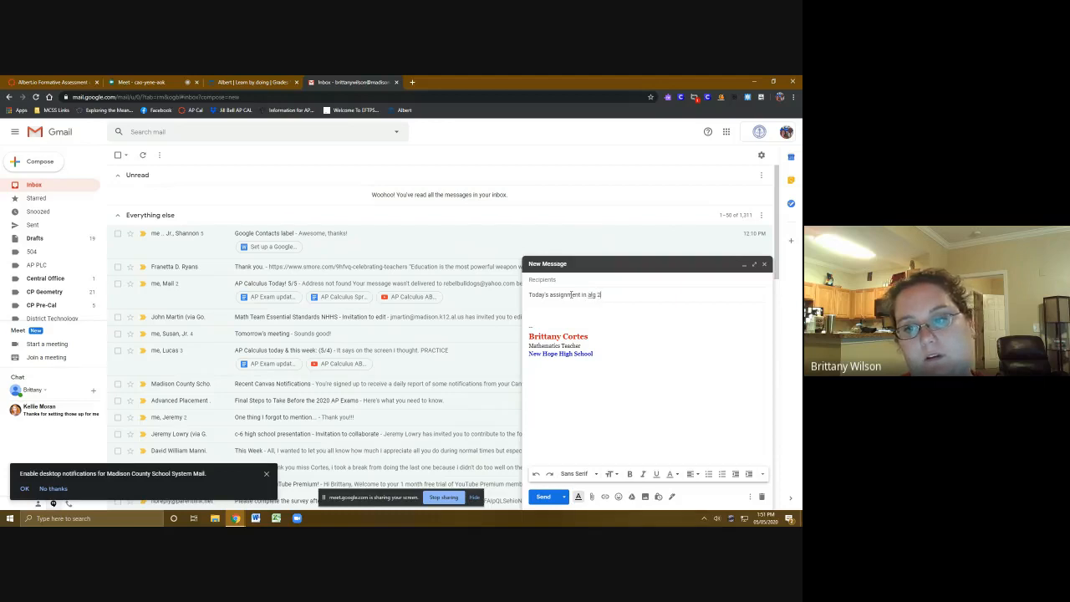
key(Tab)
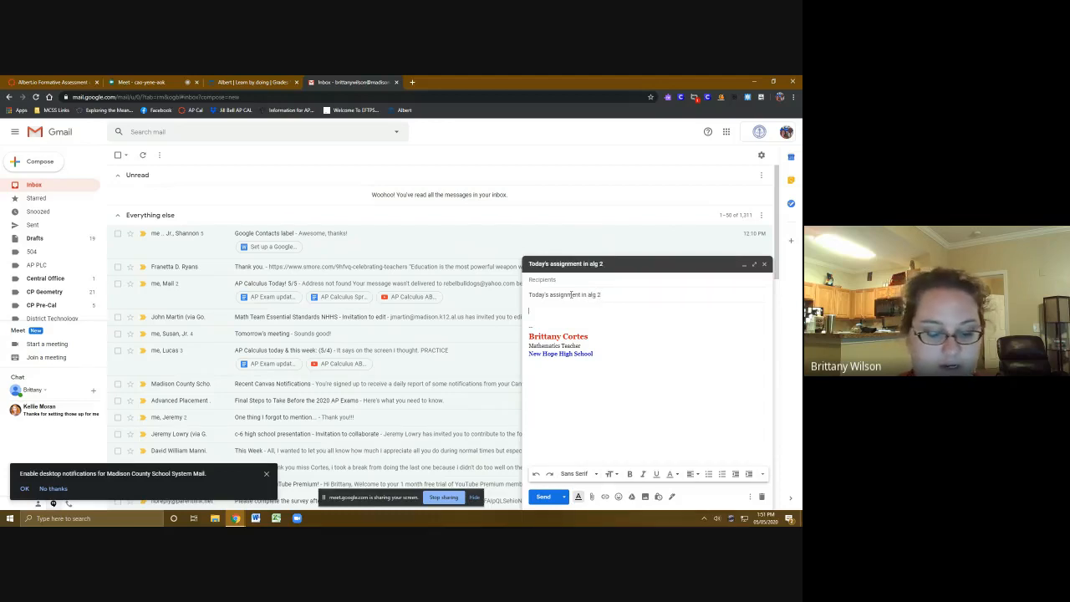
- Write "At the beginning of class, complete this ALbert.io checkin:" in the message body and paste the Albert assignment link below it
text(a)
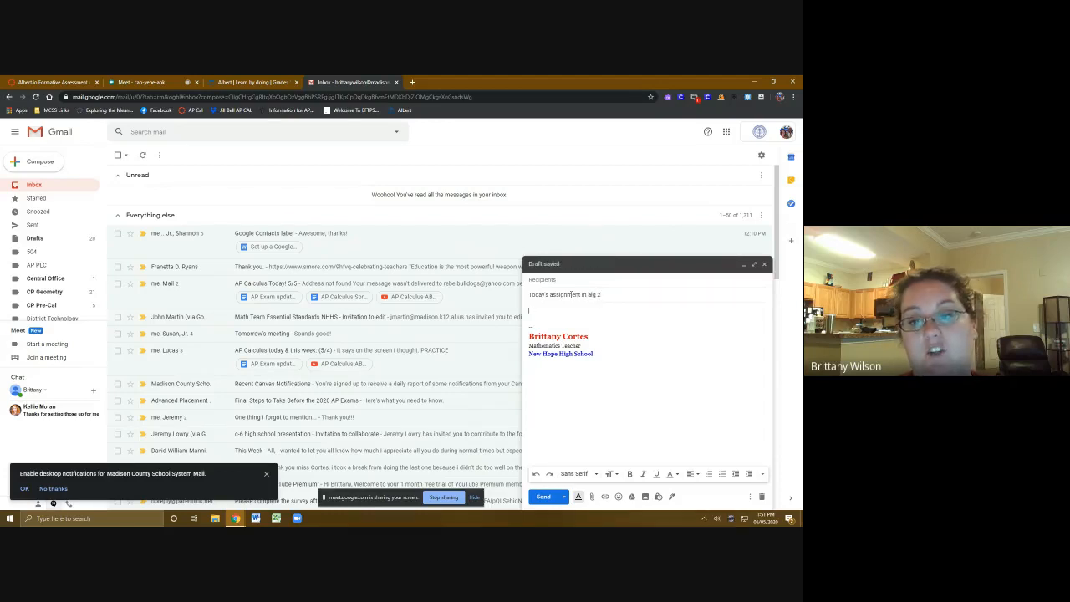
text(t the be)
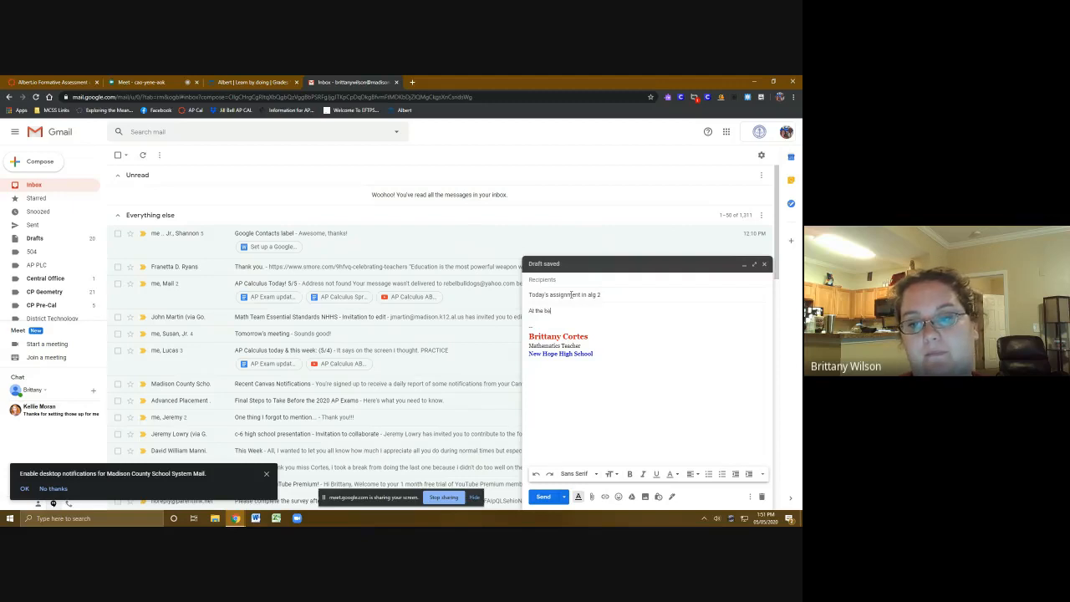
text(ginning of class, )
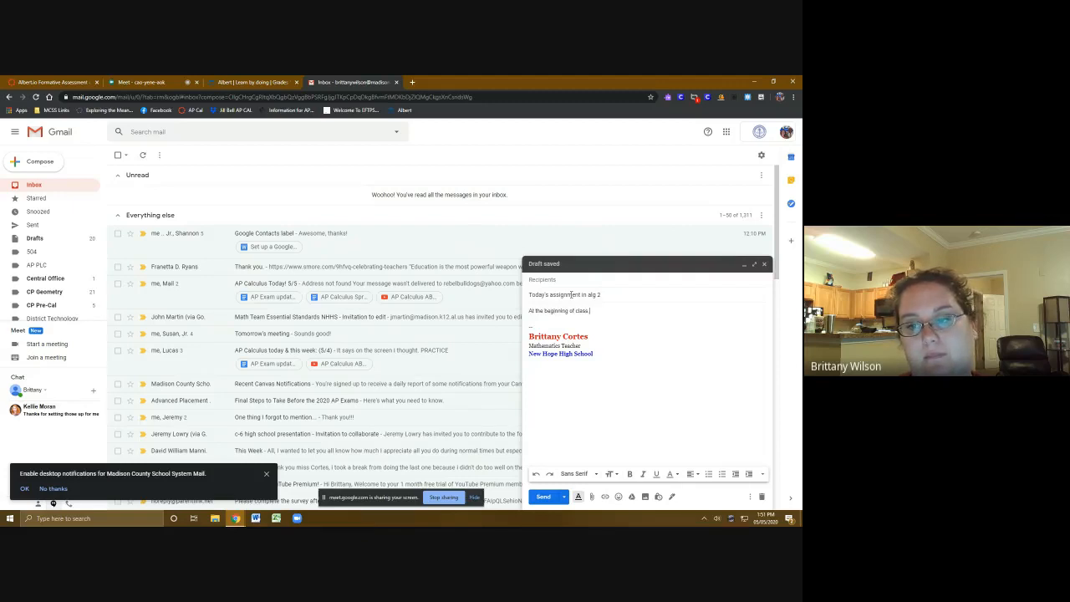
text(complete)
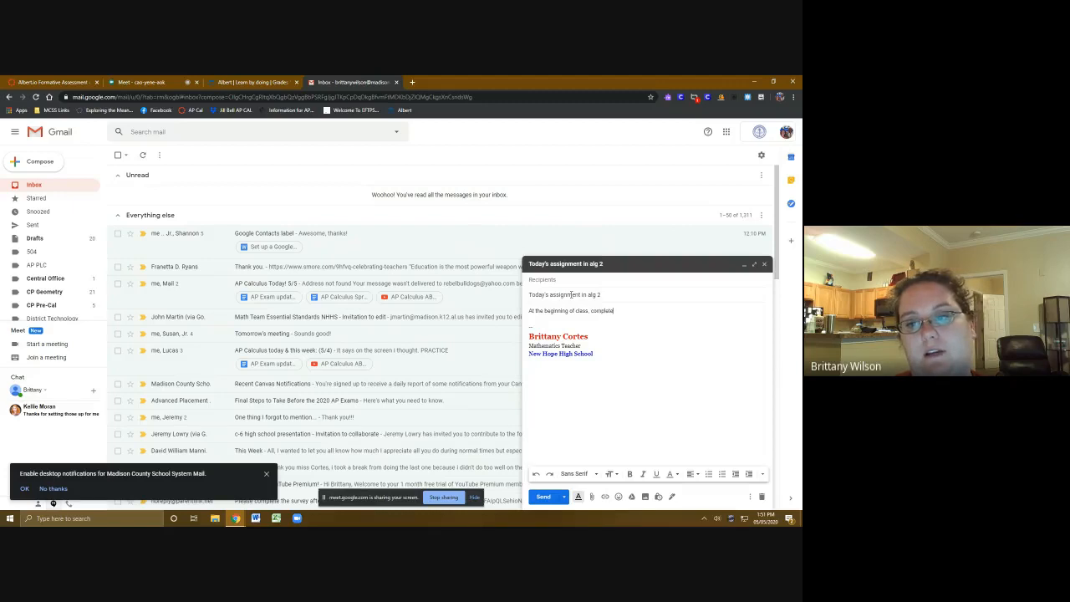
text( this ALbert)
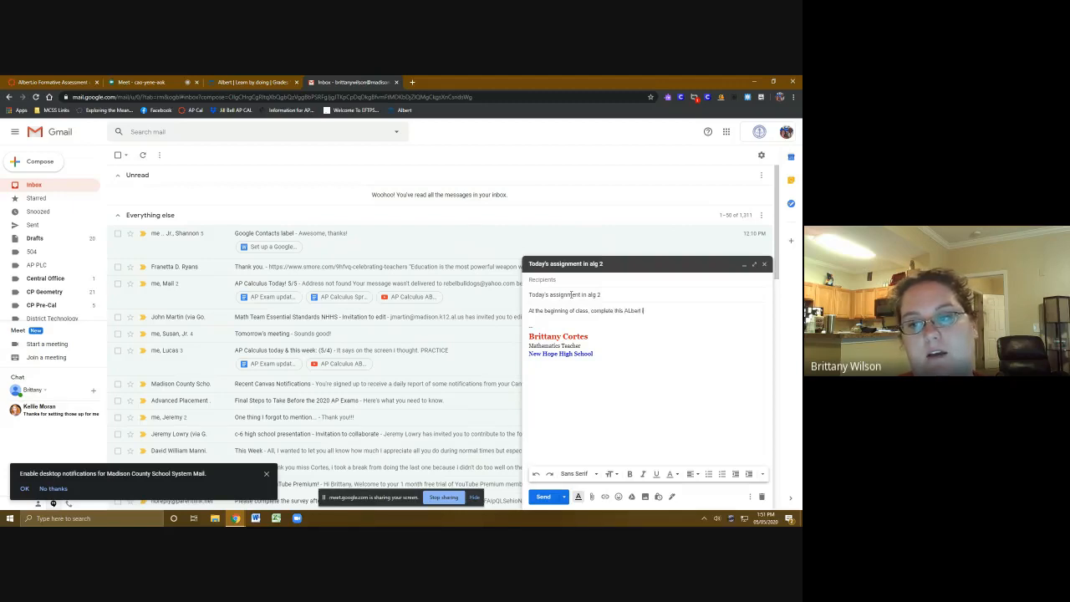
text( io checking)
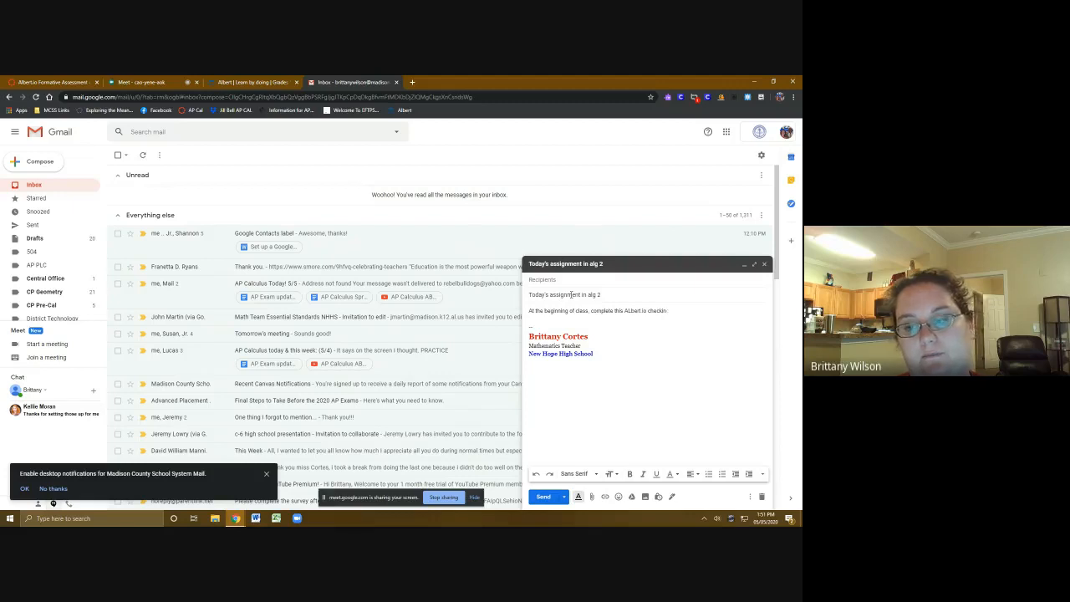
key(Return)
key(ctrl+v)
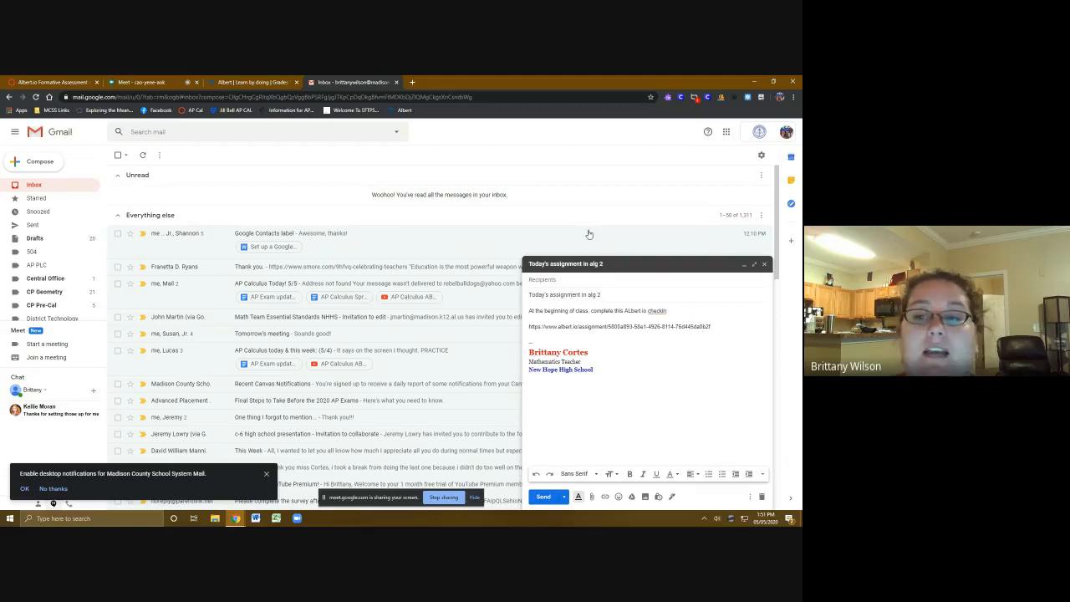
- Switch to Albert, open the saved folders, and copy the share link of the "Triangle Congruence" folder
click(255, 82)
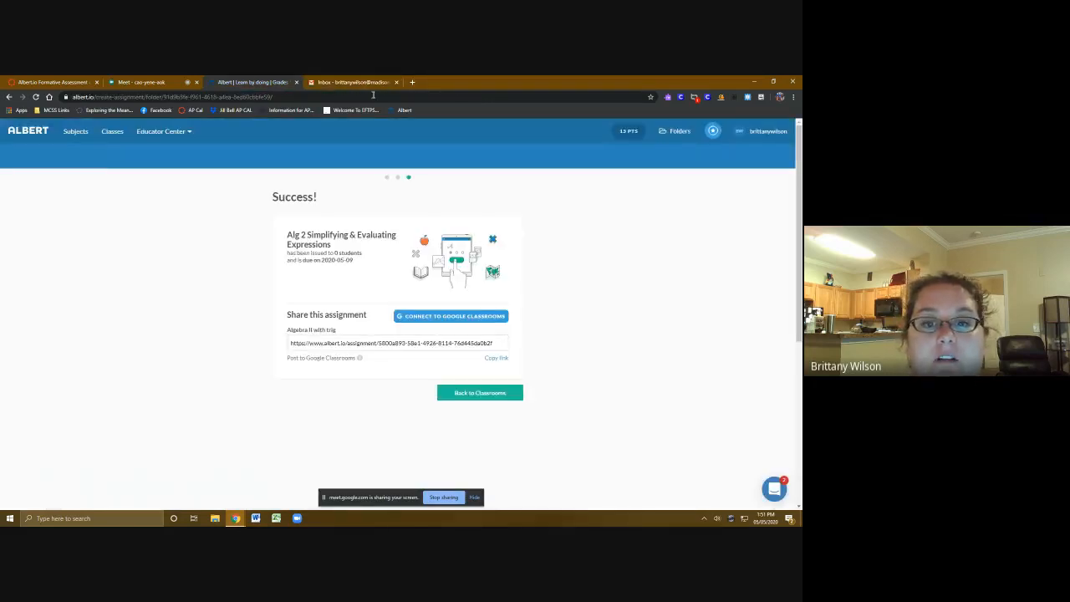
click(681, 137)
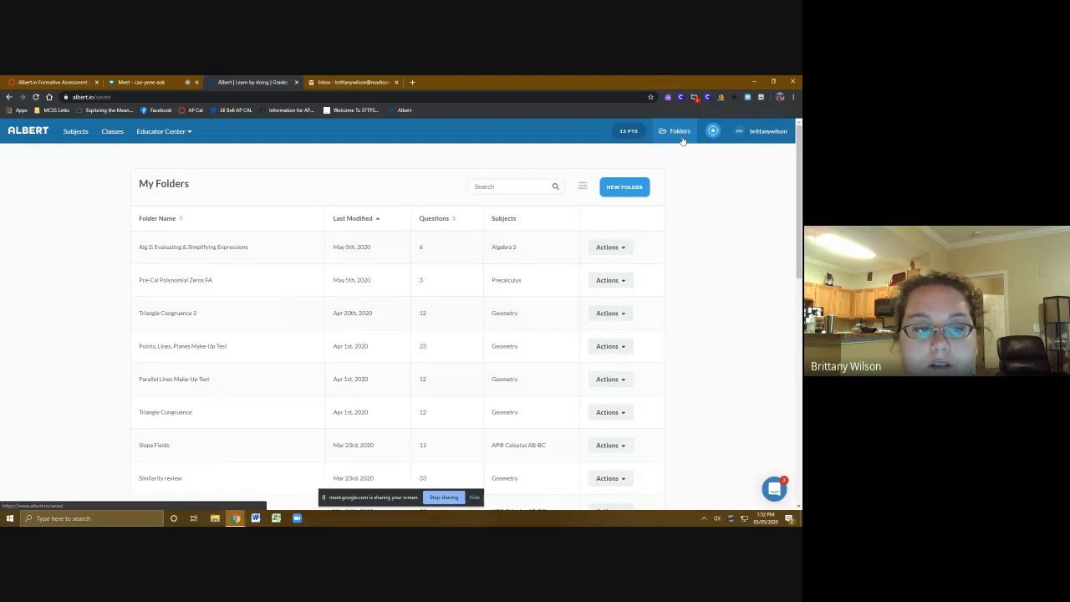
click(619, 313)
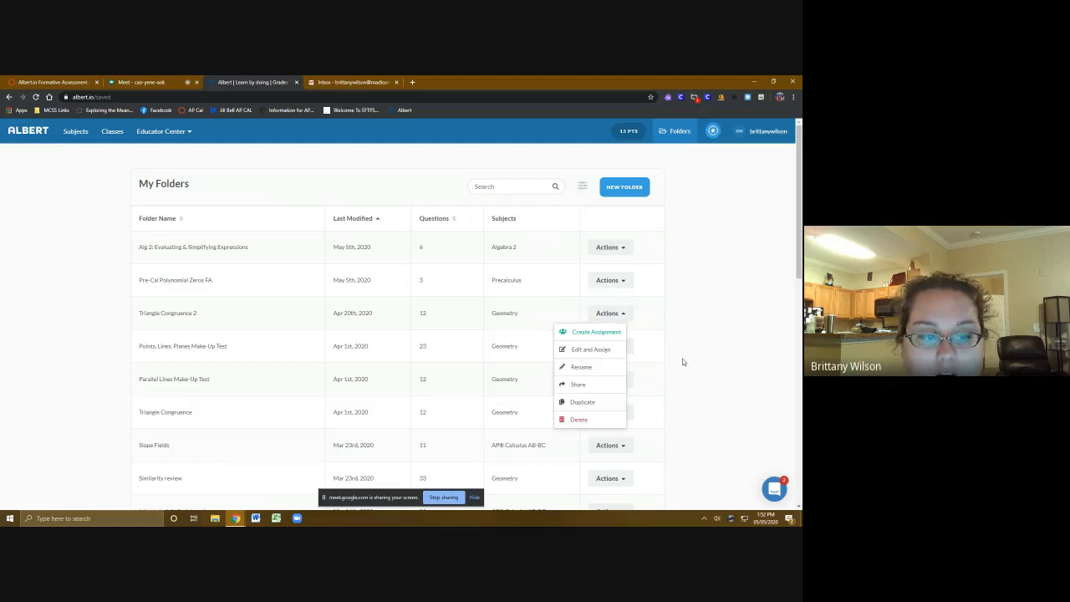
click(664, 416)
click(623, 412)
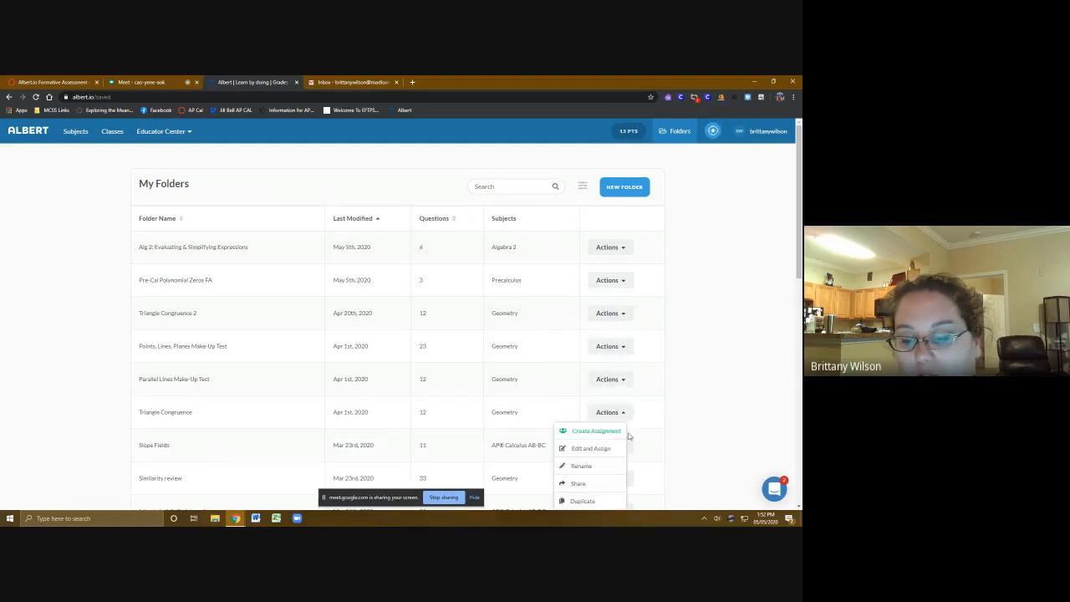
scroll(607, 463, down, 1)
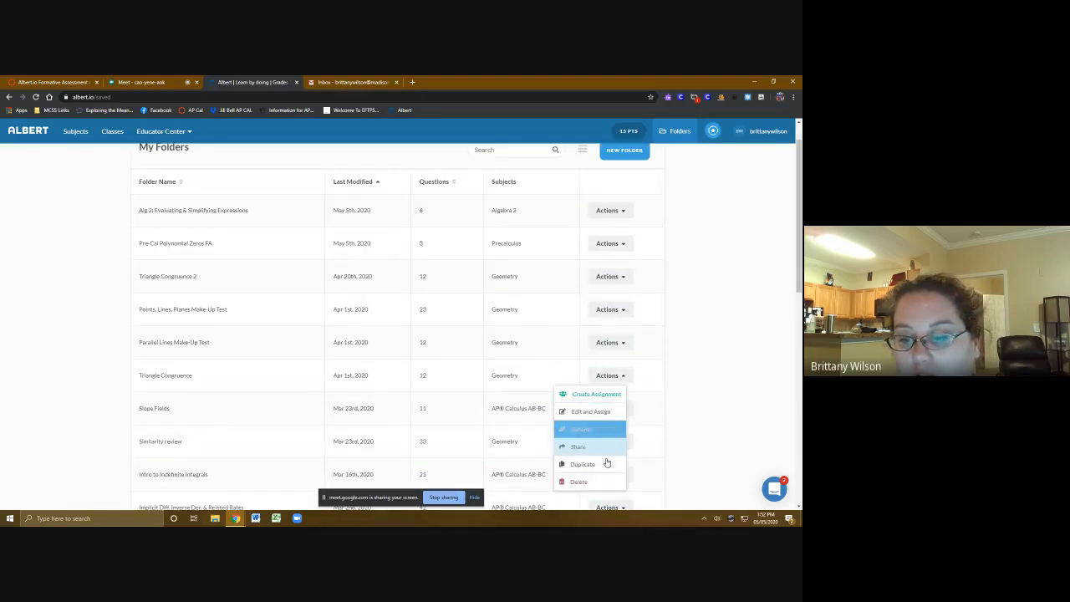
click(582, 442)
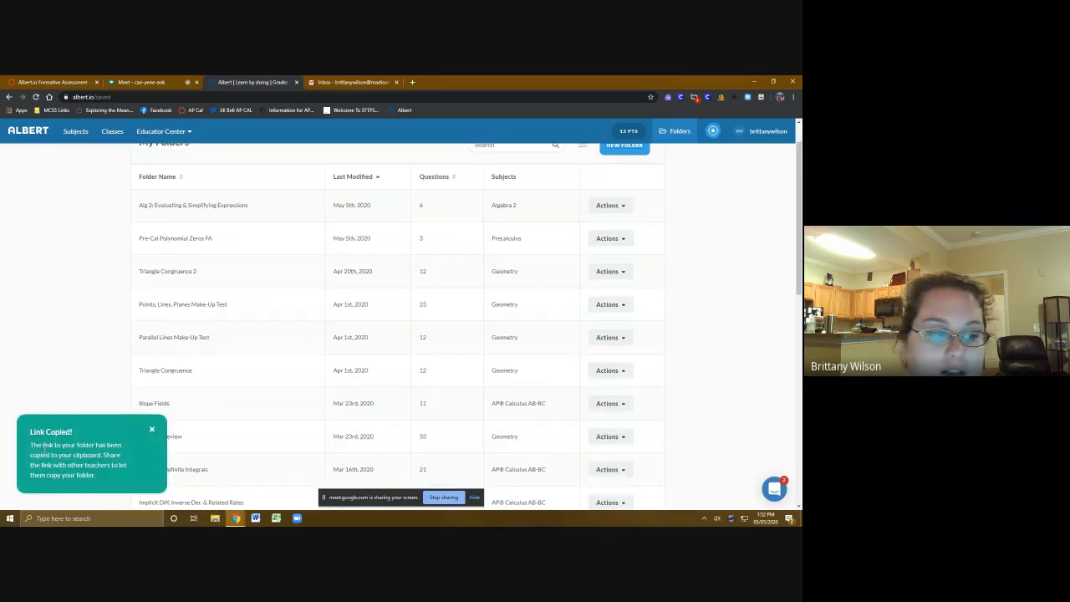
- Return to the Gmail draft, change its subject to "Triangle Congruence Formative assessment", and replace the body with the copied folder link
click(13, 82)
click(352, 82)
mouse_move(709, 328)
mouse_down()
mouse_move(535, 322)
mouse_move(622, 303)
mouse_move(518, 299)
mouse_up()
key(BackSpace)
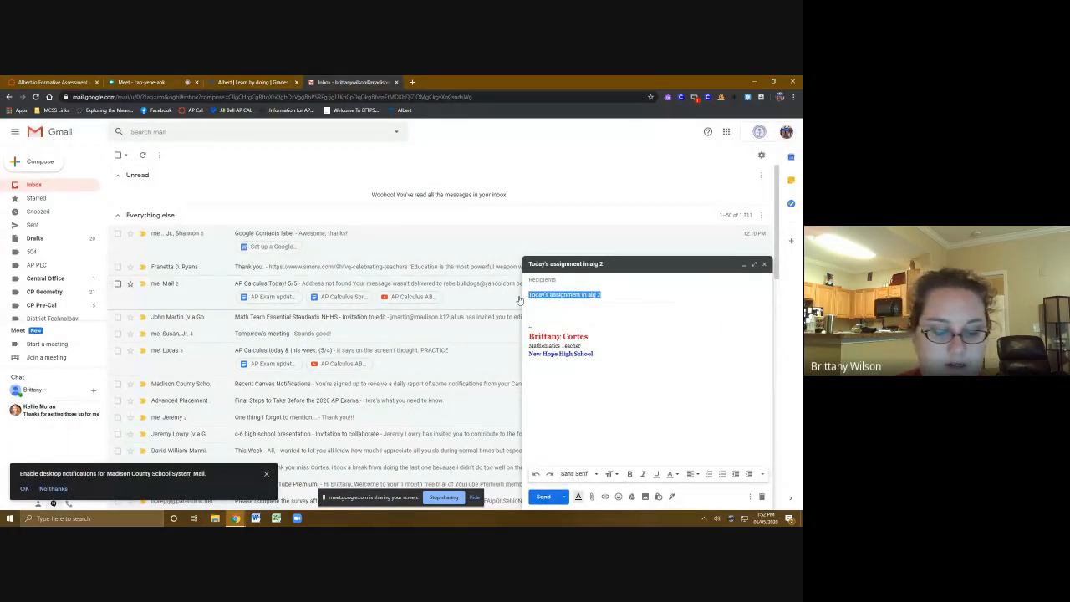
text(Trig)
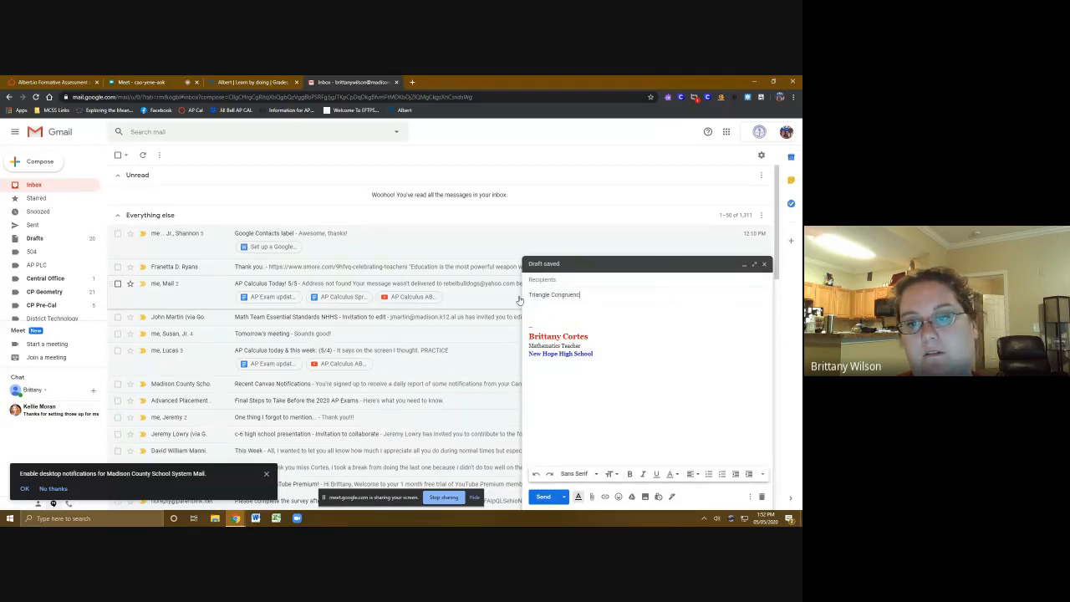
text( Formative assessment)
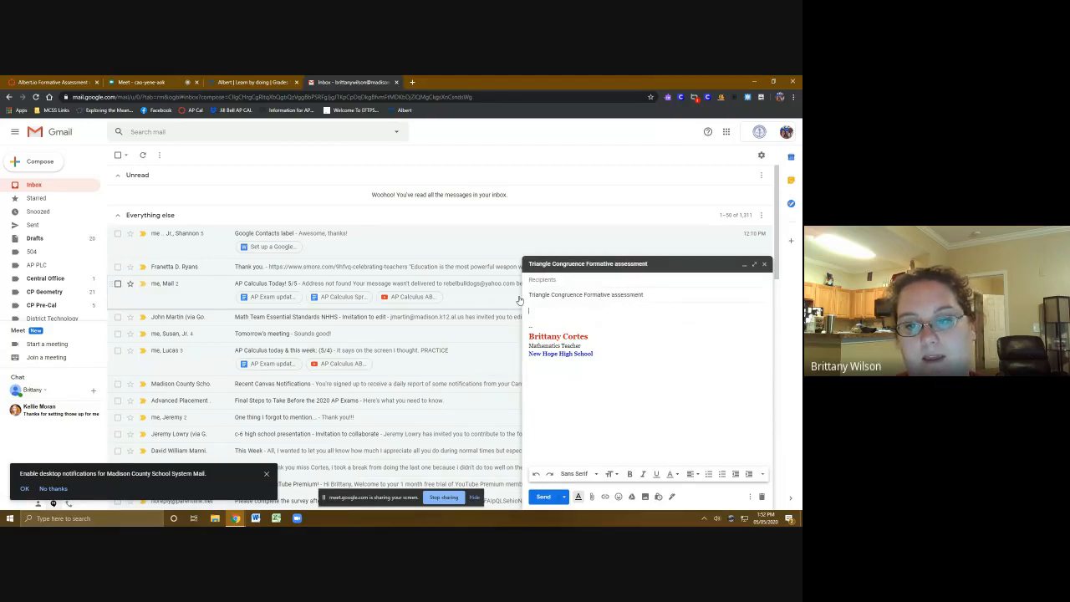
key(ctrl+v)
- Address the message to the suggested contact's Gmail address and send it
click(546, 278)
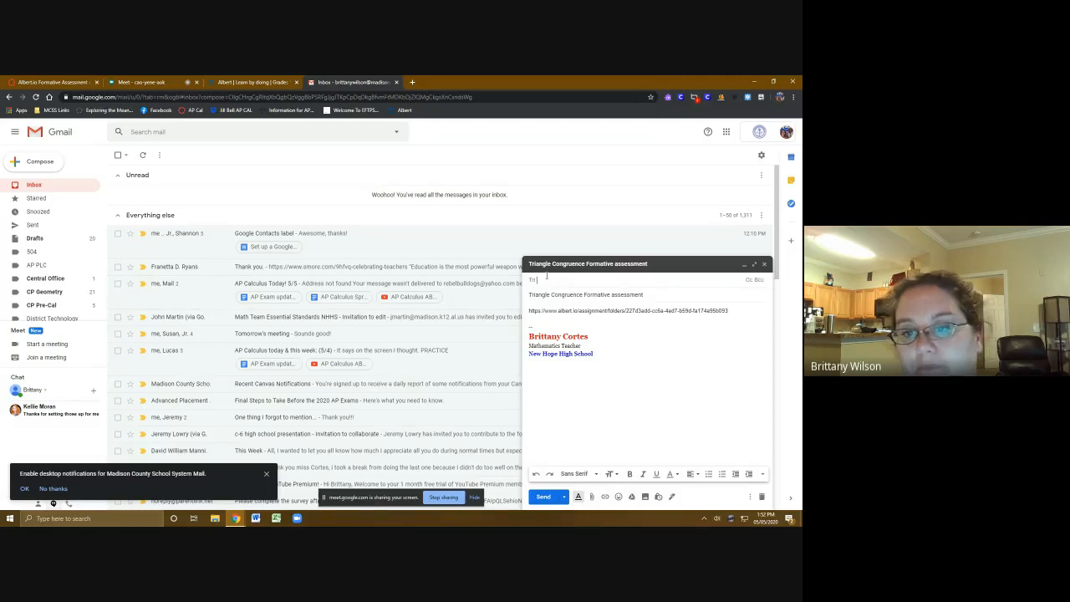
text(b)
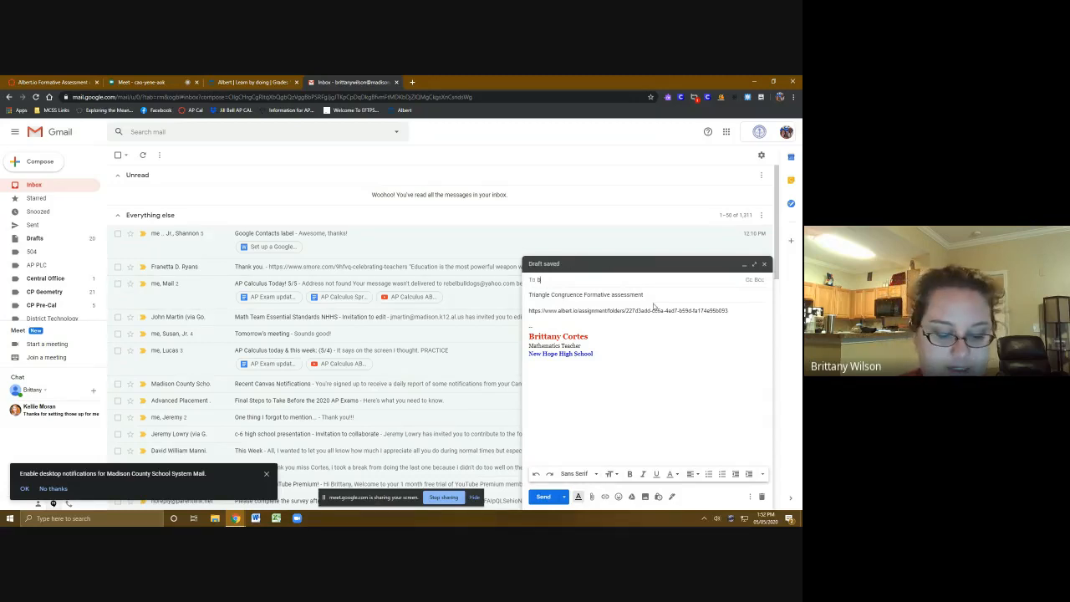
text(ritt.)
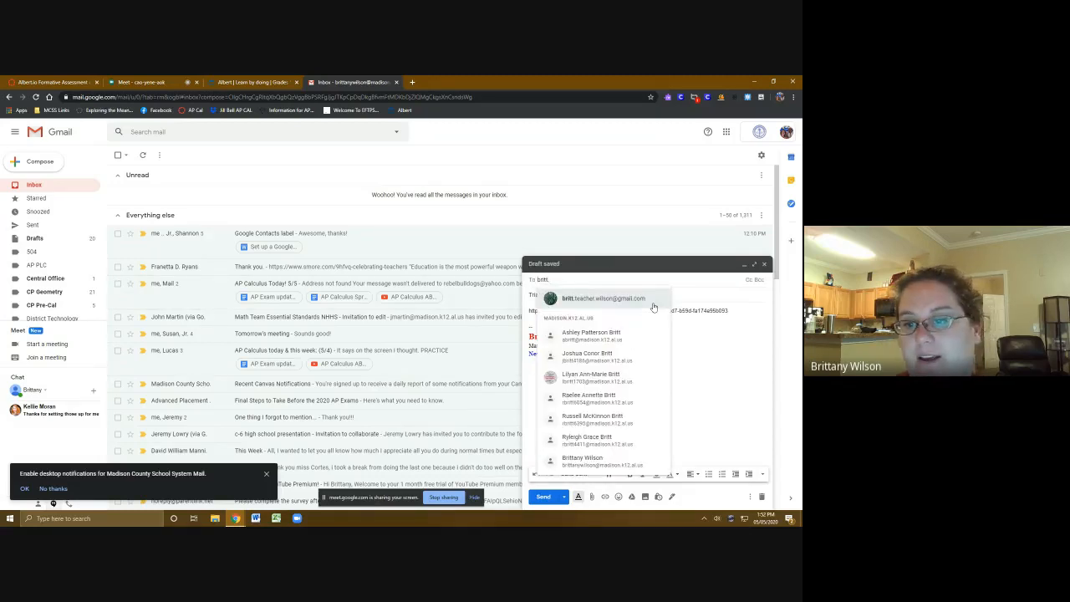
click(652, 303)
click(543, 496)
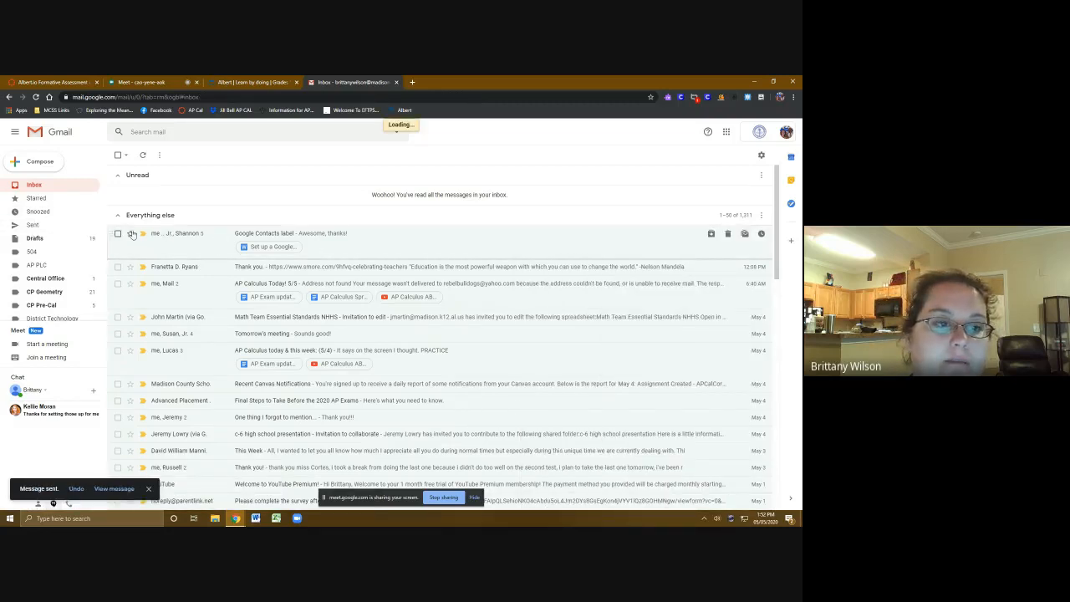
- Open the sent "Triangle Congruence Formative assessment" message and follow its link to the shared Albert folder
click(37, 228)
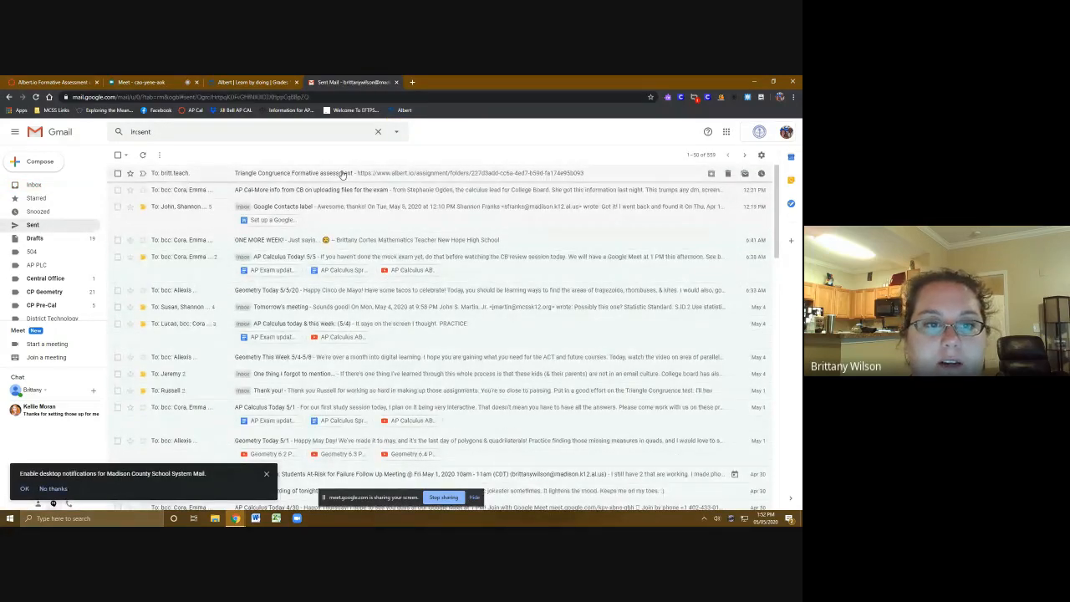
click(341, 173)
click(243, 225)
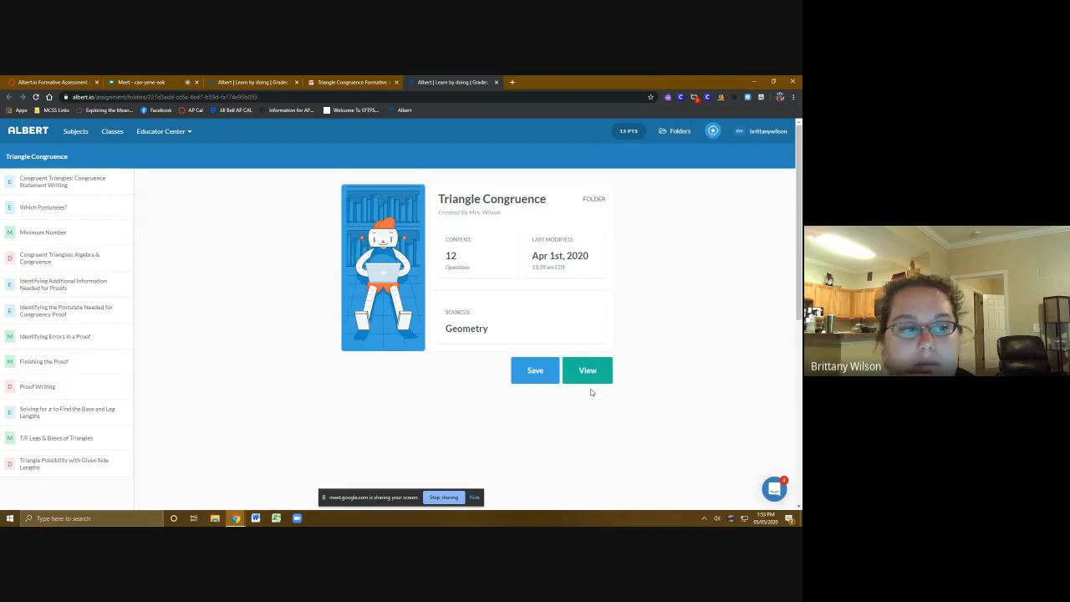
- Preview the questions "Identifying Errors in a Proof" and "Finishing the Proof" in the shared folder, including their answer formats
click(38, 334)
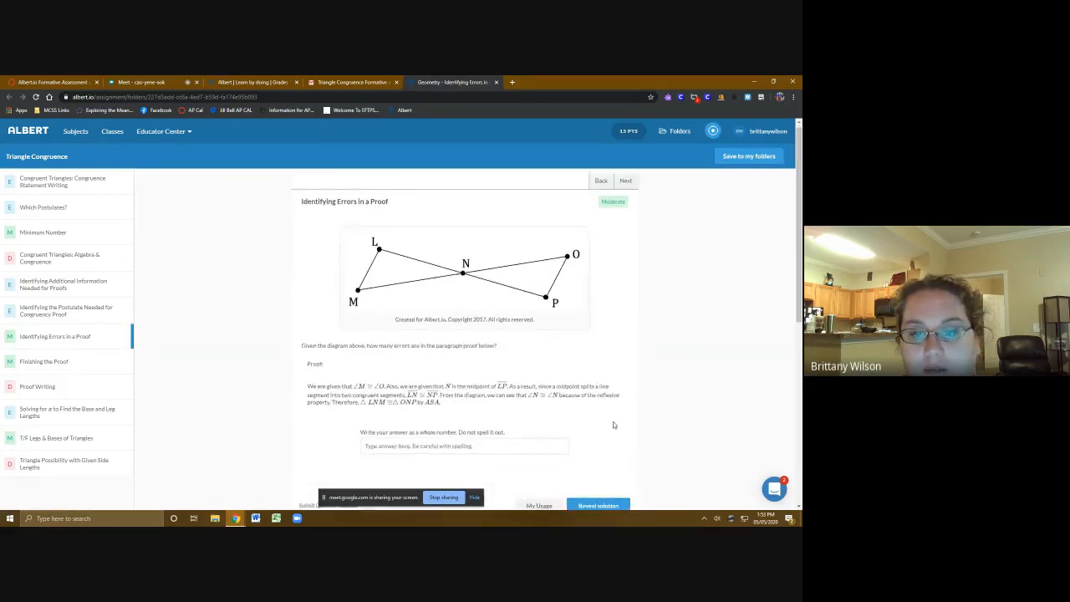
scroll(609, 426, down, 2)
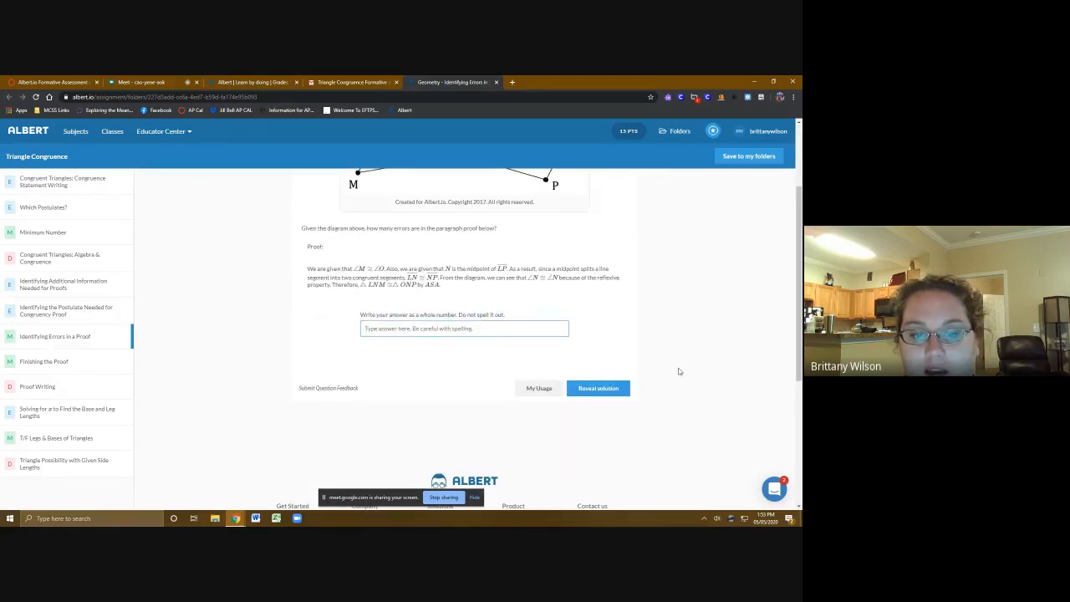
scroll(588, 378, up, 1)
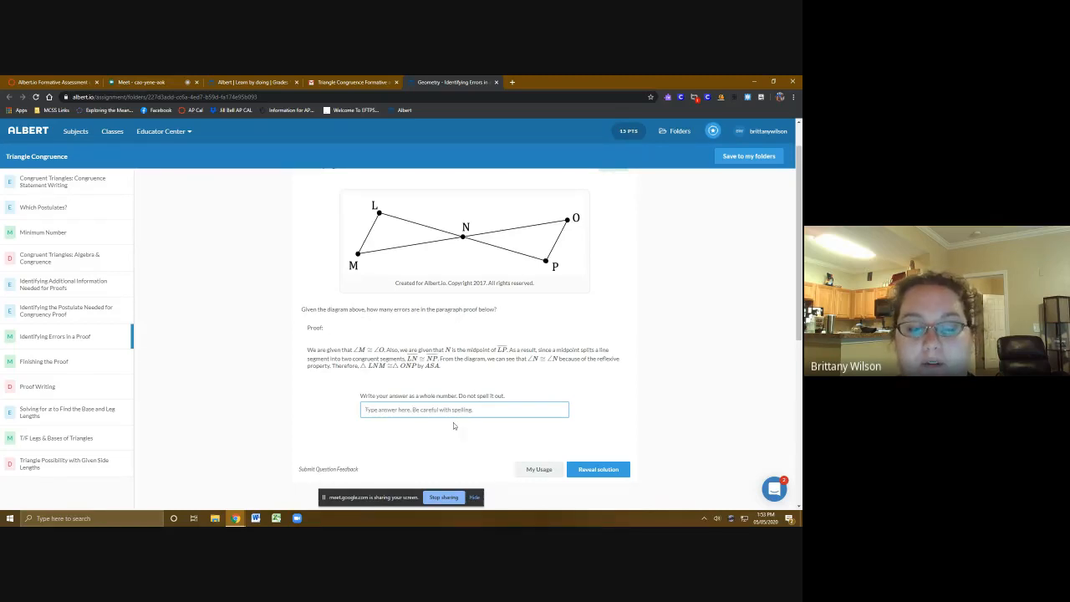
click(43, 361)
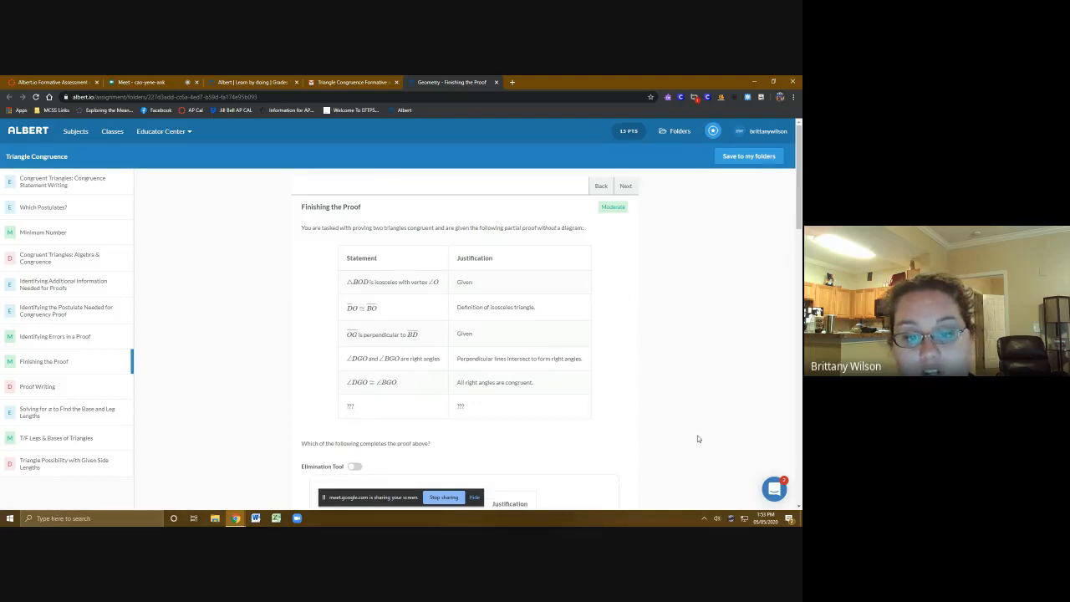
scroll(698, 439, down, 3)
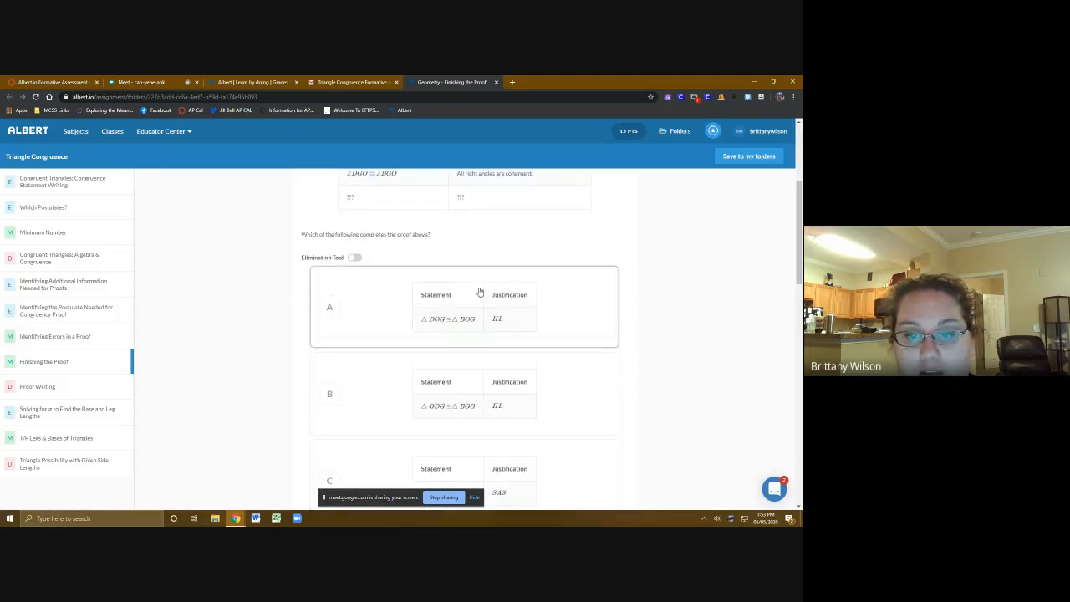
scroll(535, 406, up, 2)
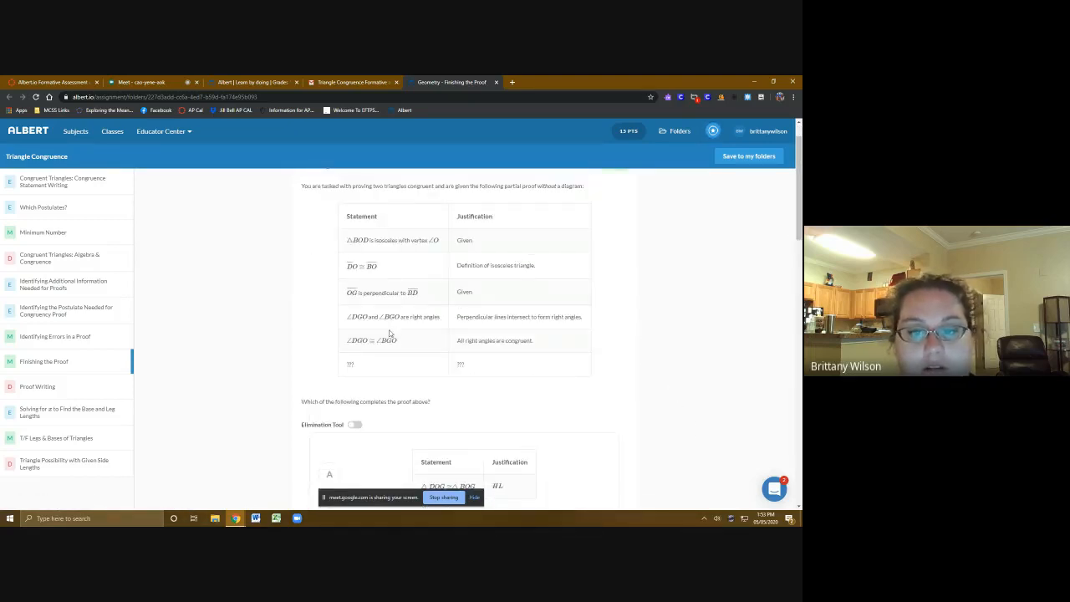
scroll(528, 382, up, 1)
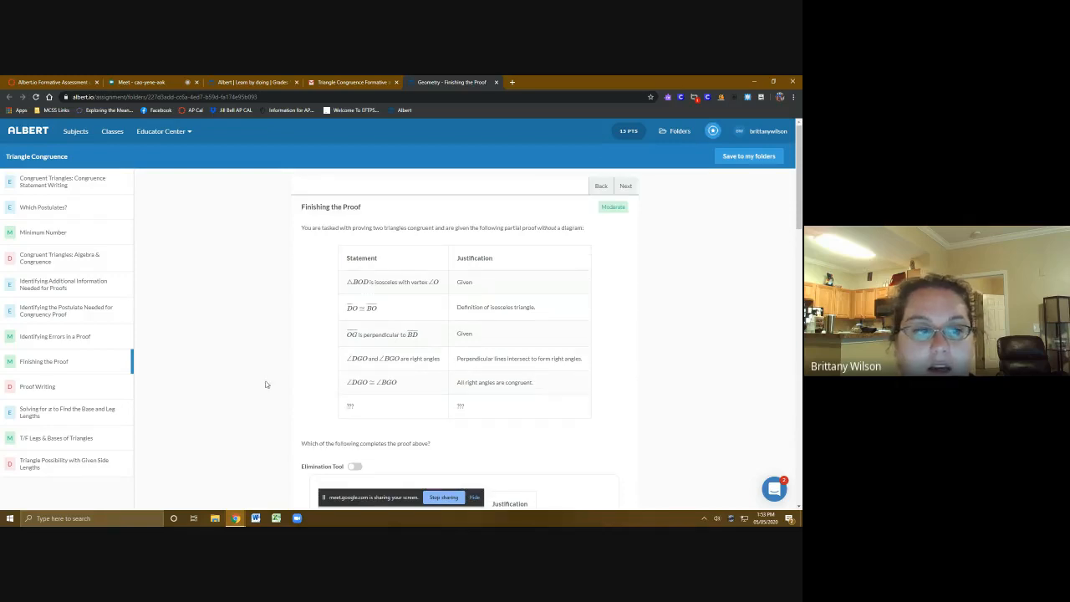
- Look through the questions "Which Postulates?", "Identifying Additional Information Needed for Proofs" and "Identifying the Postulate Needed for Congruency Proof"
click(62, 211)
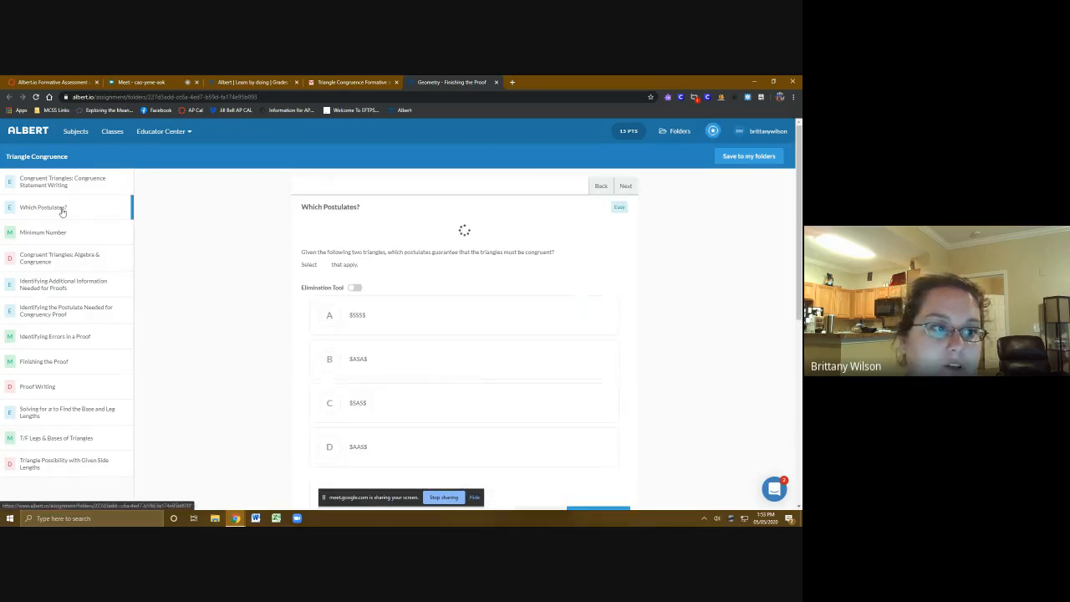
click(71, 292)
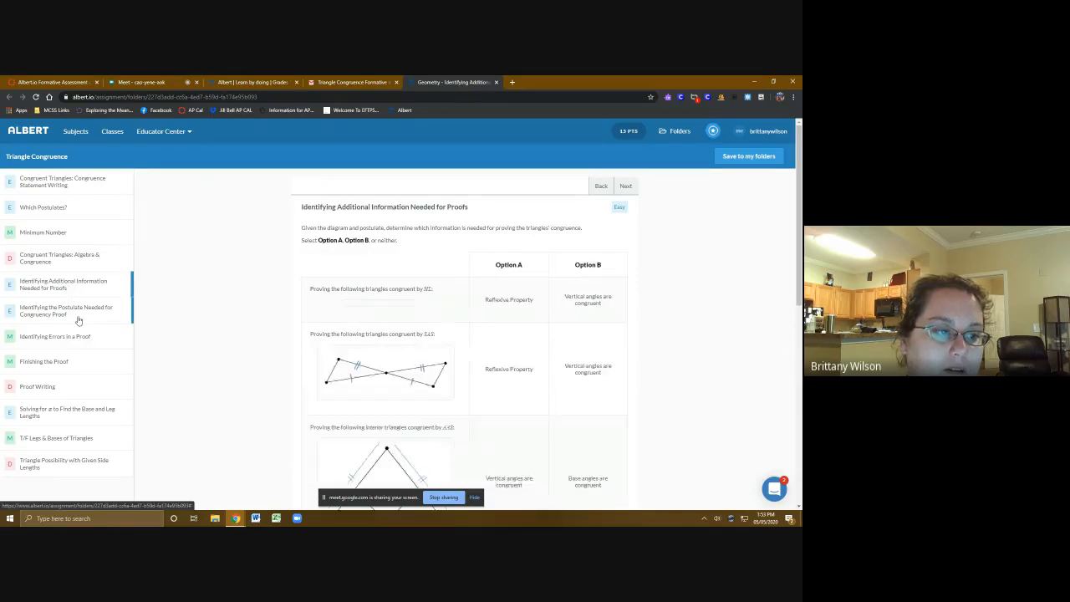
click(78, 318)
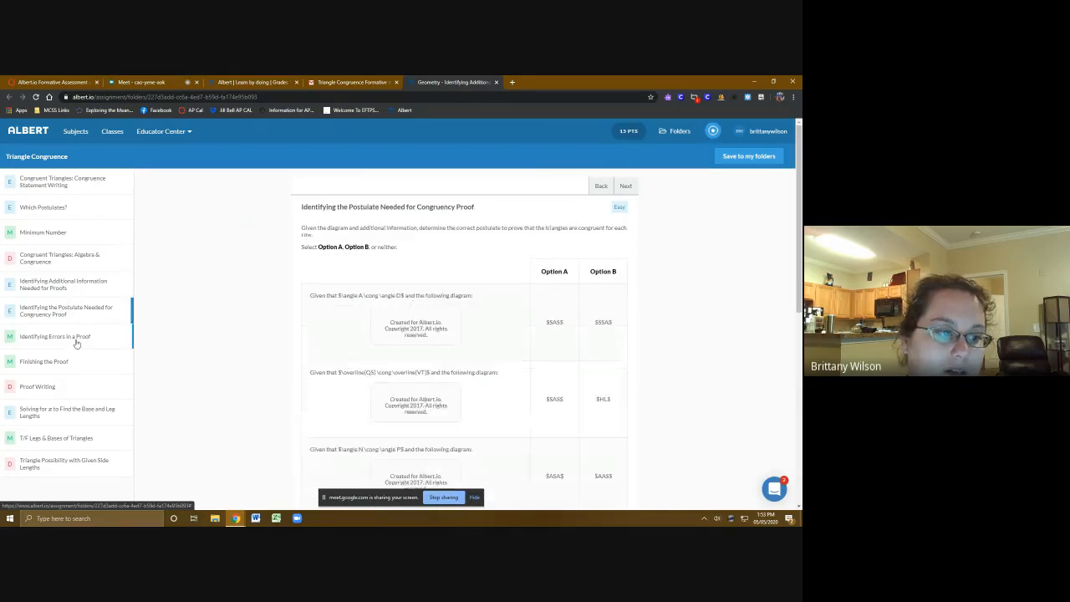
scroll(58, 413, down, 1)
- Preview the question "Solving for x to Find the Base and Leg Lengths", including the answer choices for AC
click(58, 413)
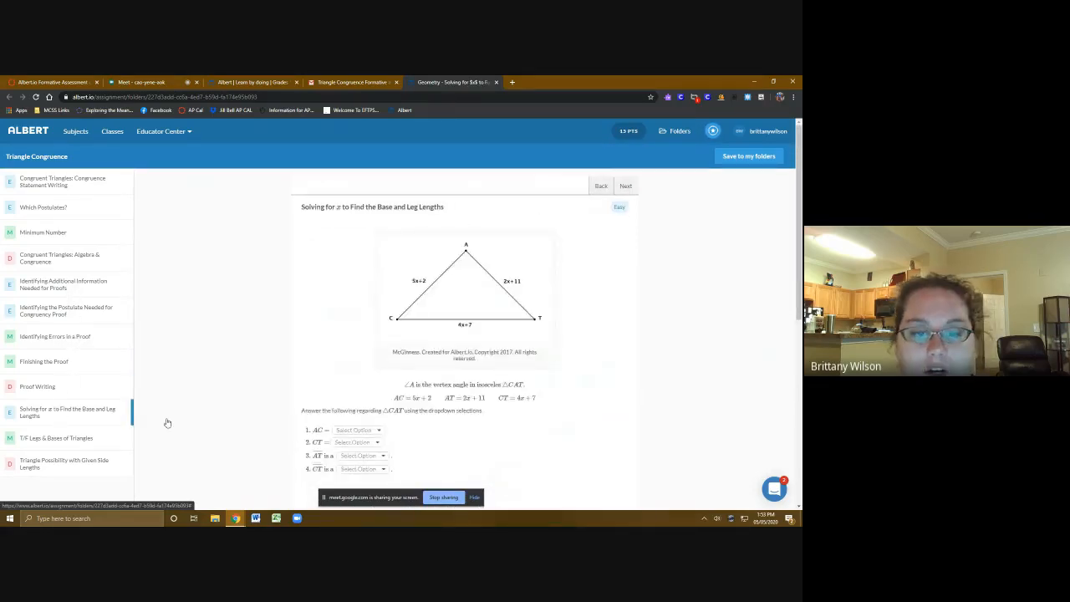
scroll(502, 505, down, 2)
scroll(505, 466, up, 2)
scroll(423, 433, down, 1)
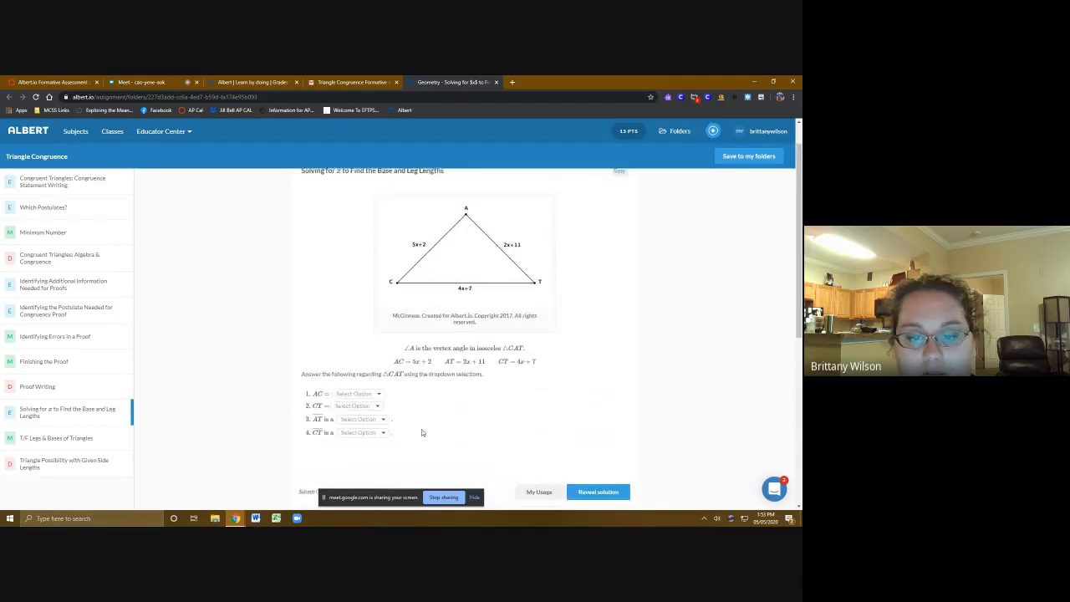
click(377, 388)
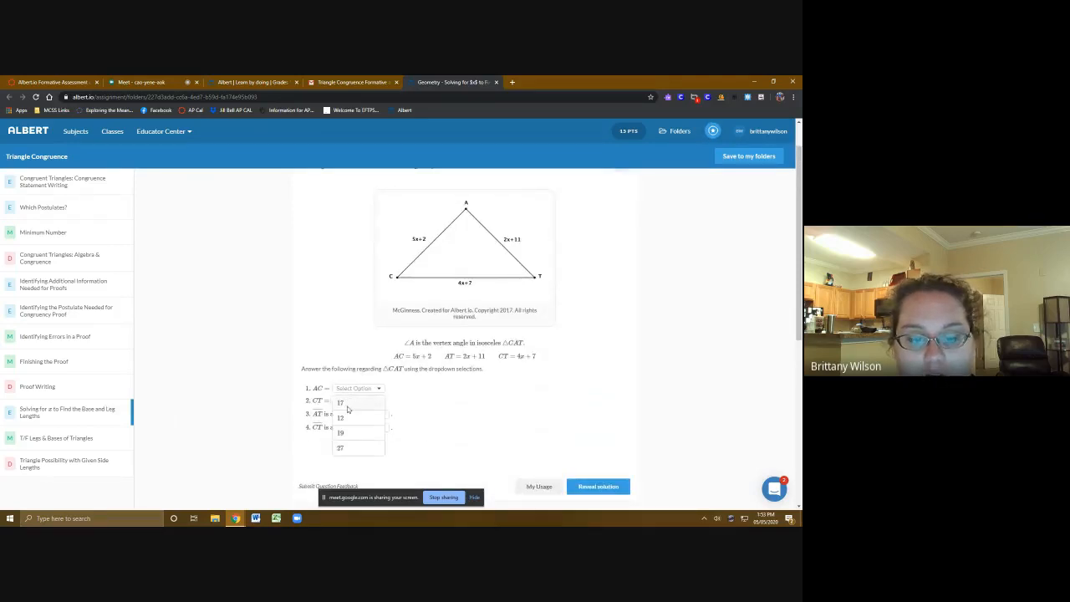
click(589, 383)
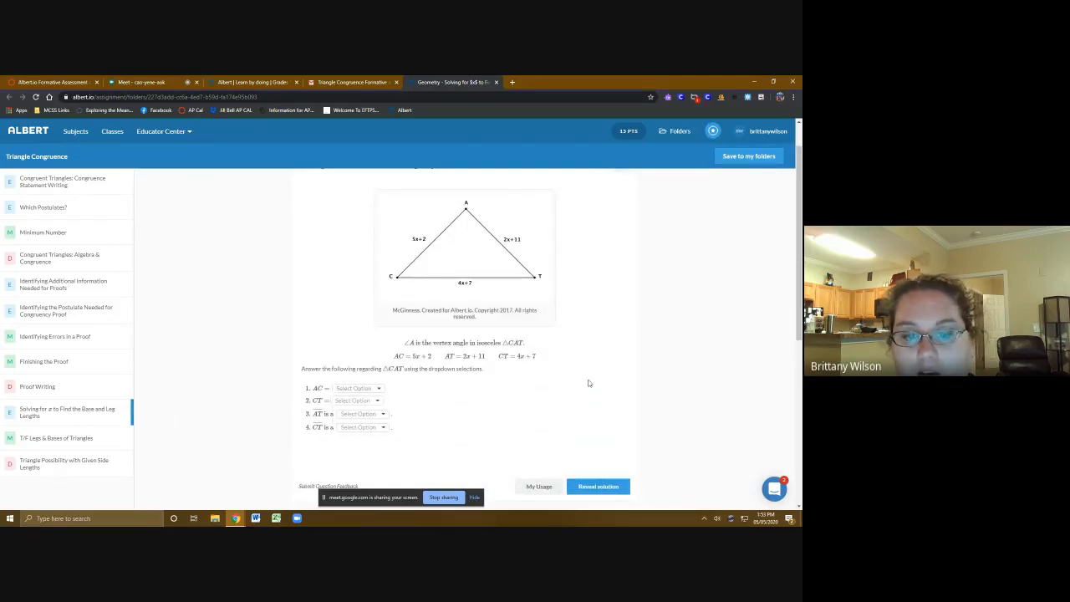
- View the questions "T/F Legs & Bases of Triangles" and "Triangle Possibility with Given Side Lengths" in the shared folder
click(76, 437)
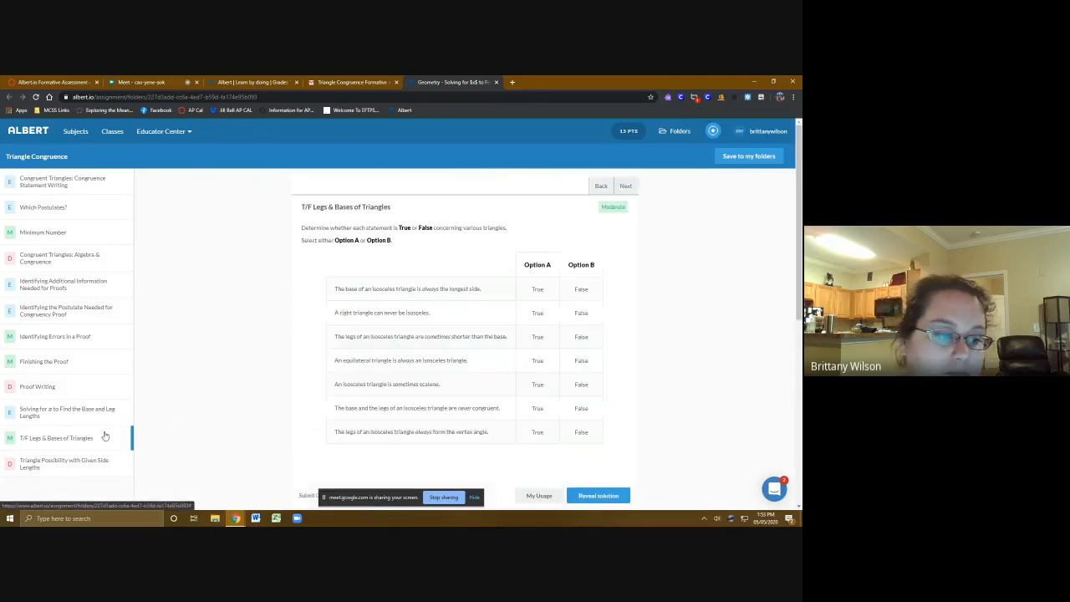
click(67, 461)
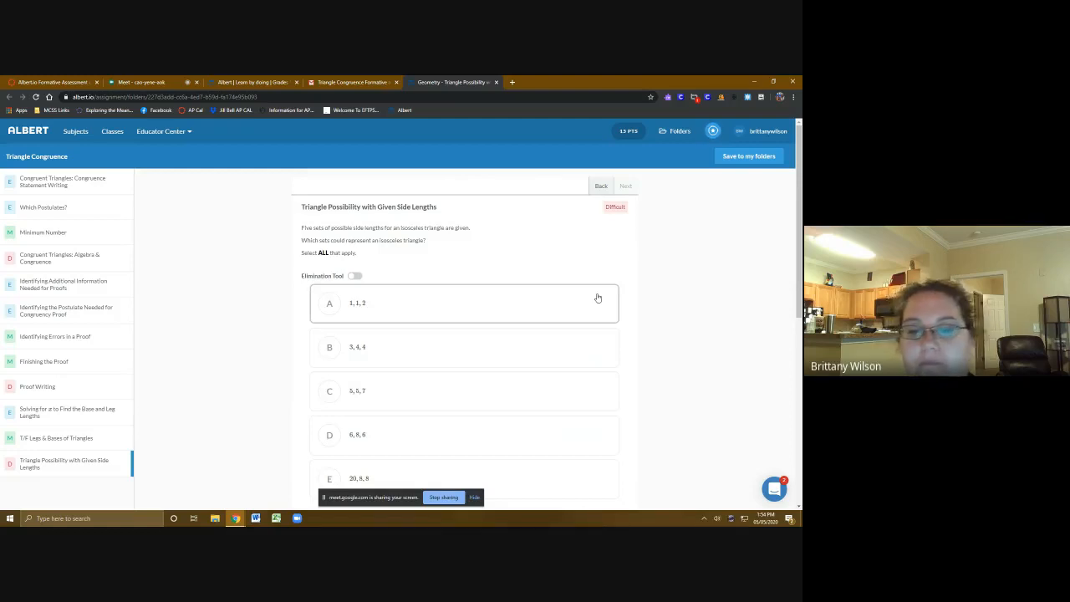
- Look over the dashboard, the Discover section of the course library and the My Classes overview, ending on the dashboard
click(40, 134)
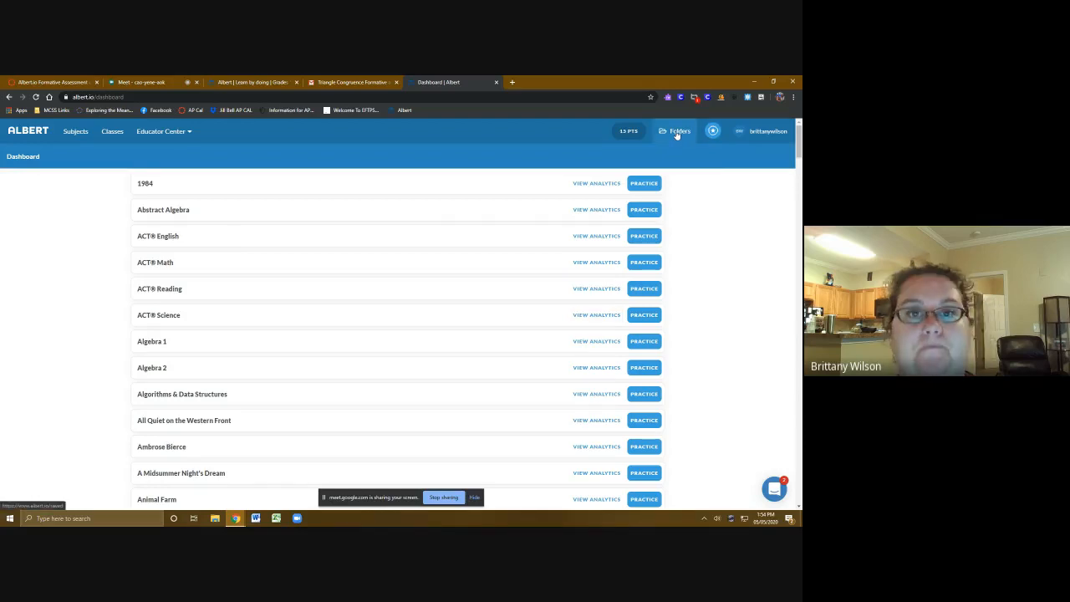
click(75, 134)
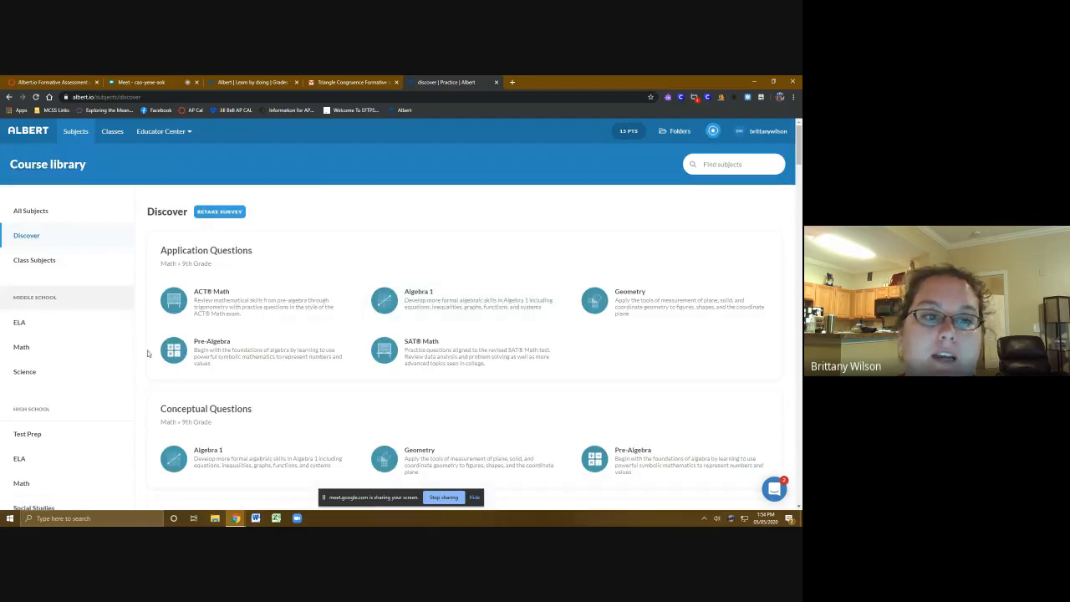
scroll(649, 412, down, 5)
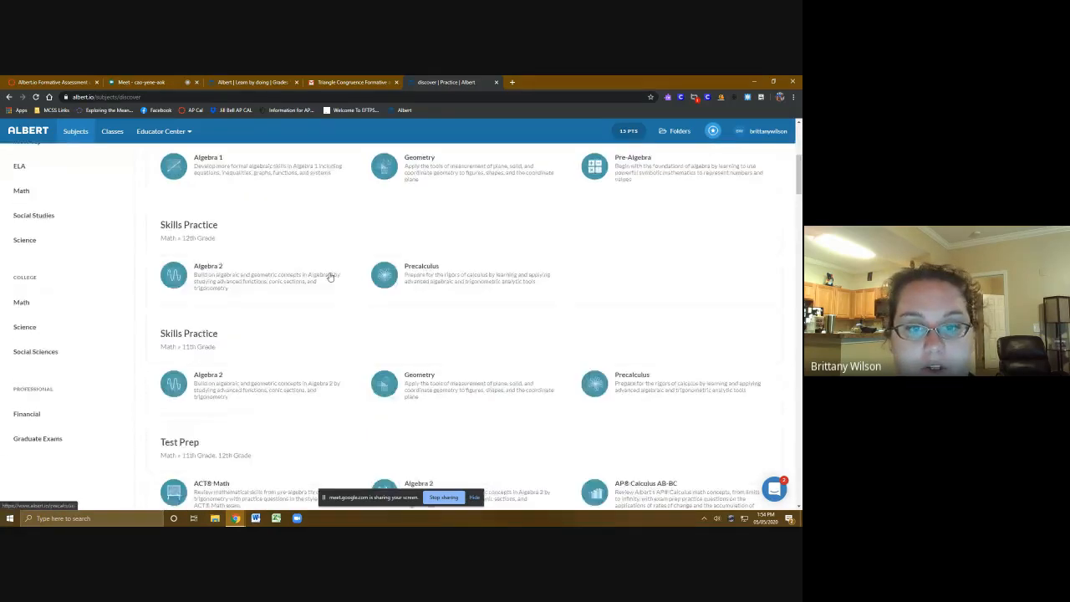
scroll(456, 382, up, 5)
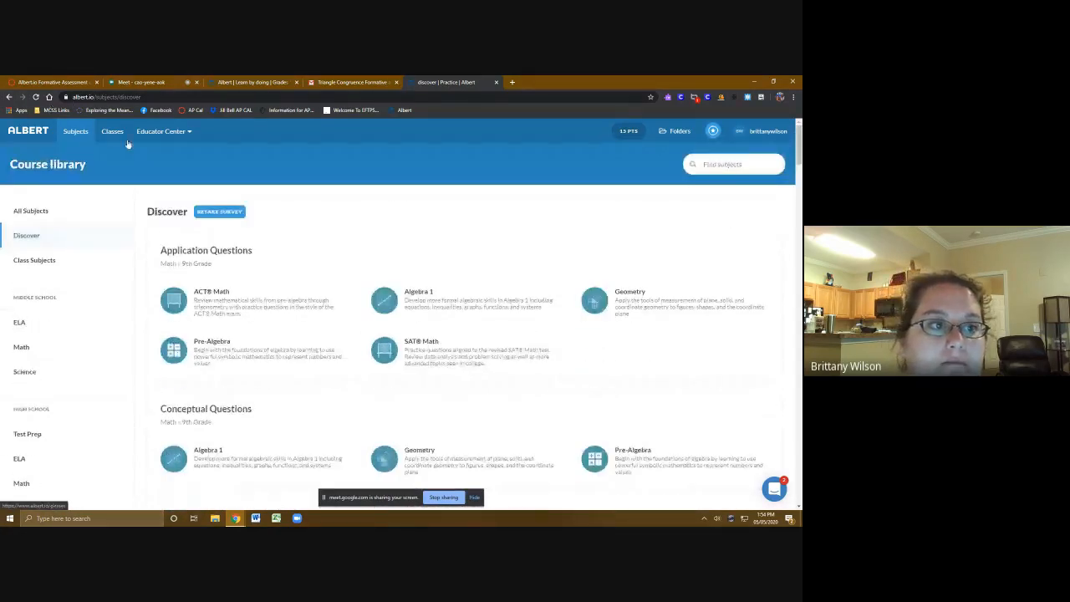
click(119, 139)
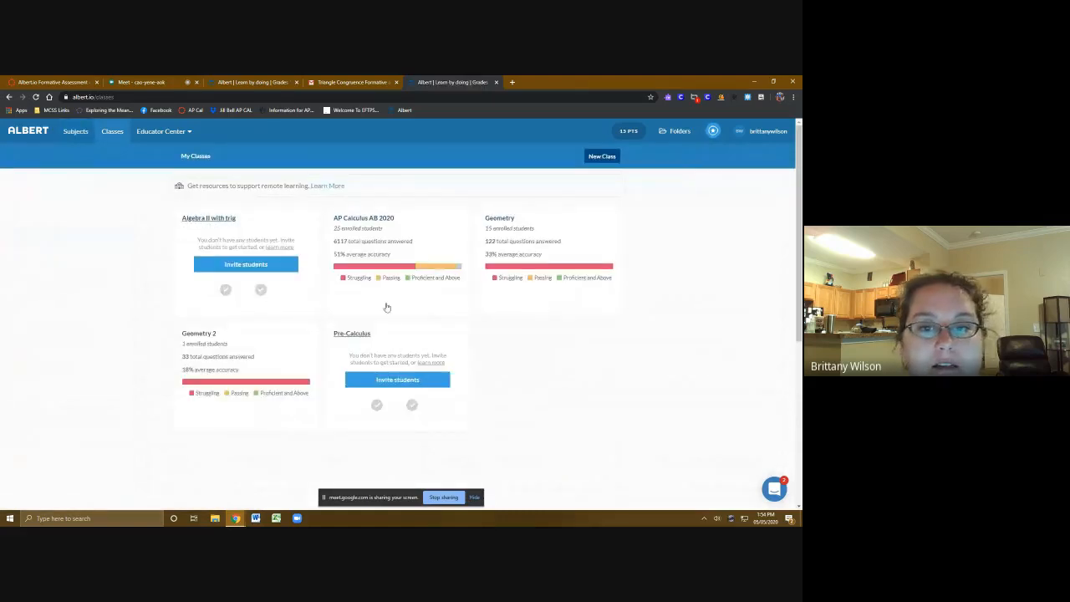
click(39, 138)
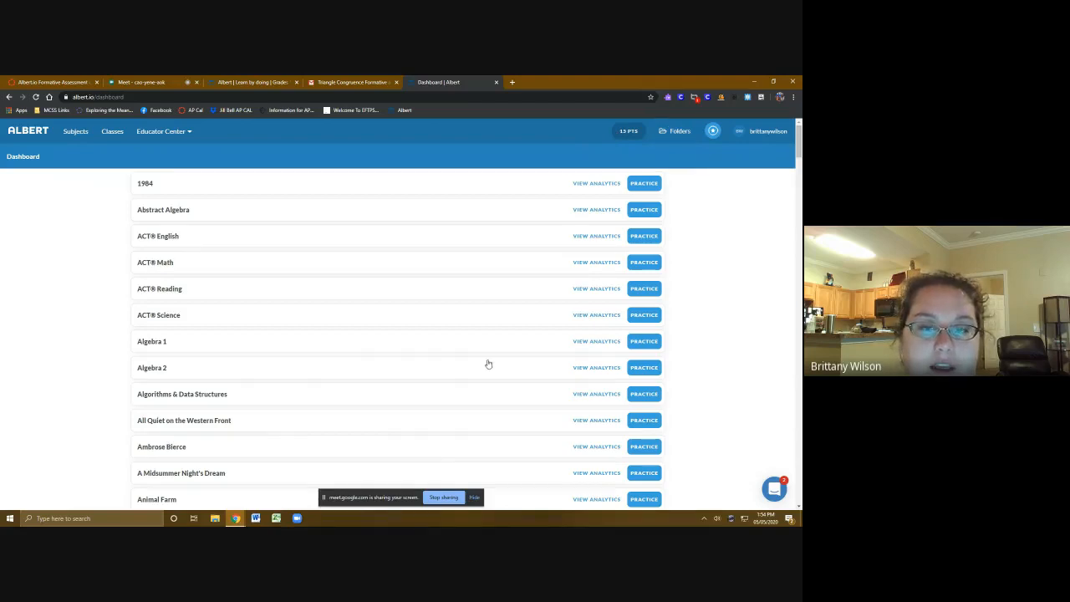
- Switch to the Google Meet call and stop presenting the screen
click(162, 80)
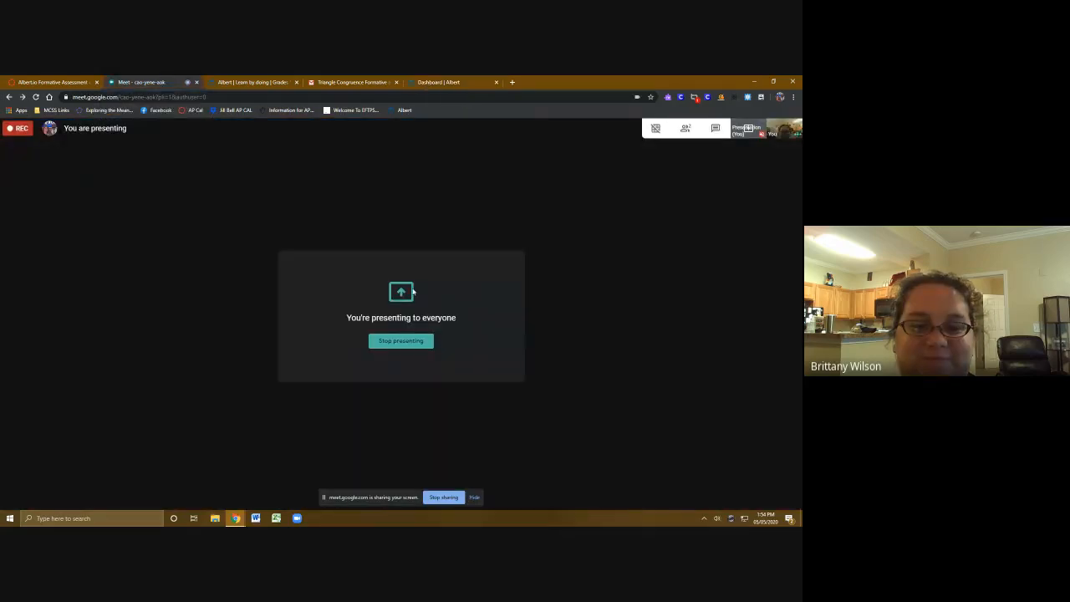
click(404, 342)
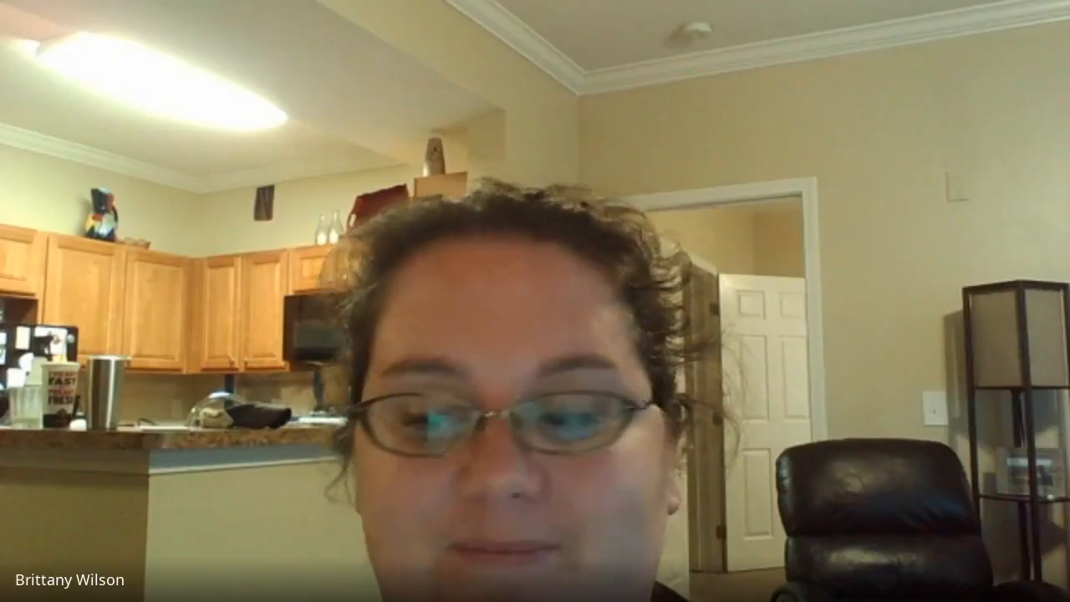